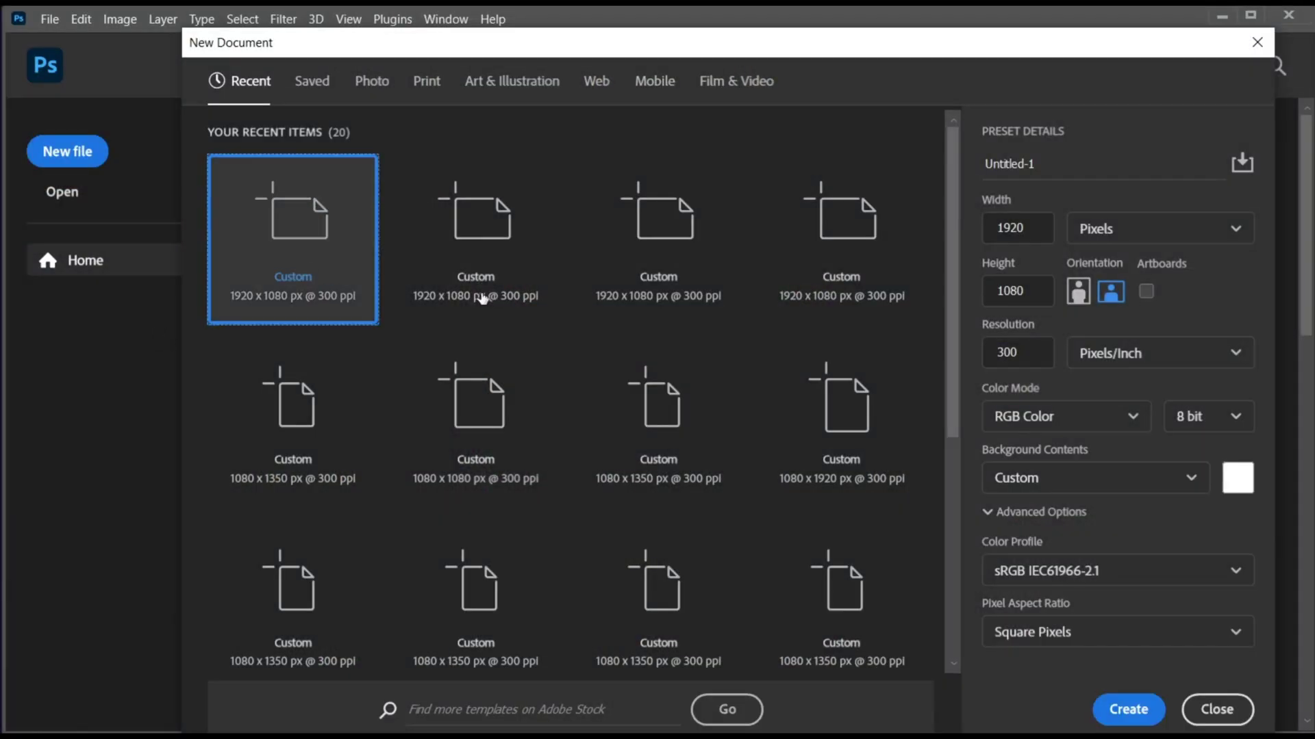
- Give the 1920 x 1080 px, 300 ppi document a near-black background and create it
{"action": "left_click", "coordinate": [1238, 478]}
{"action": "left_click", "coordinate": [816, 415]}
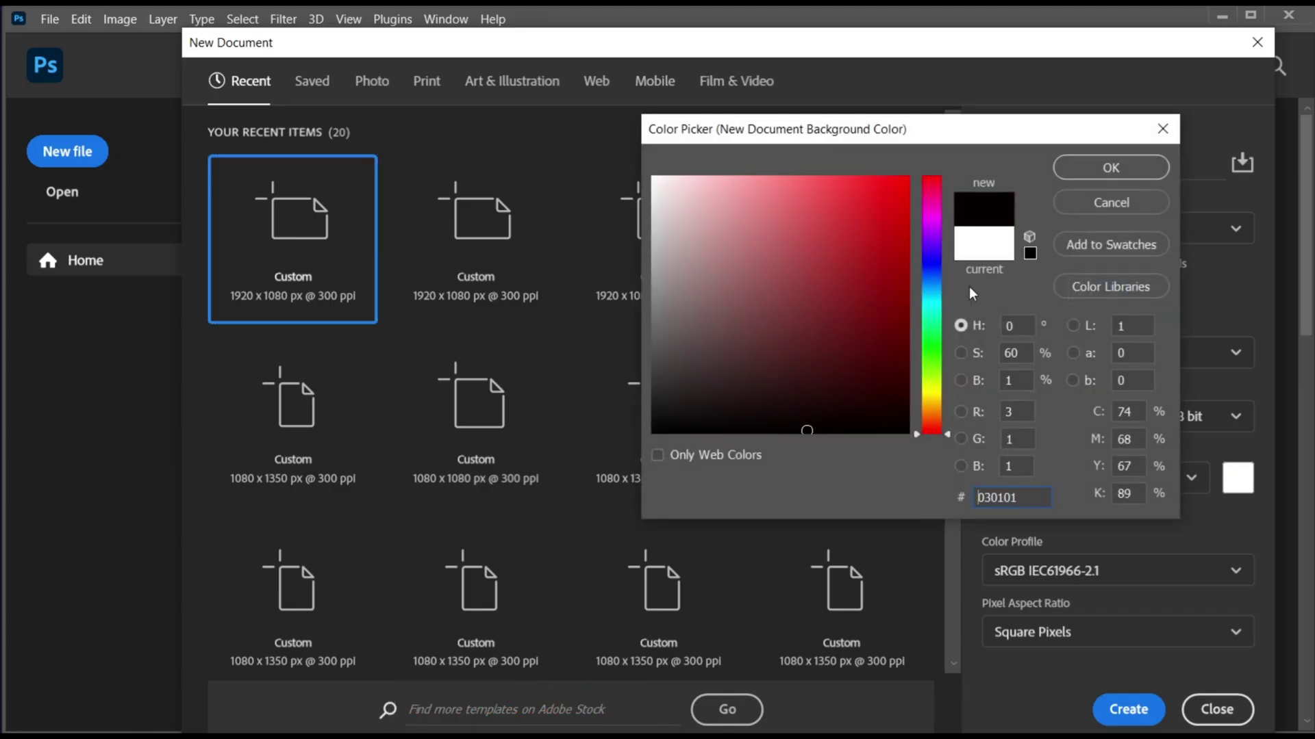
{"action": "left_click", "coordinate": [1111, 168]}
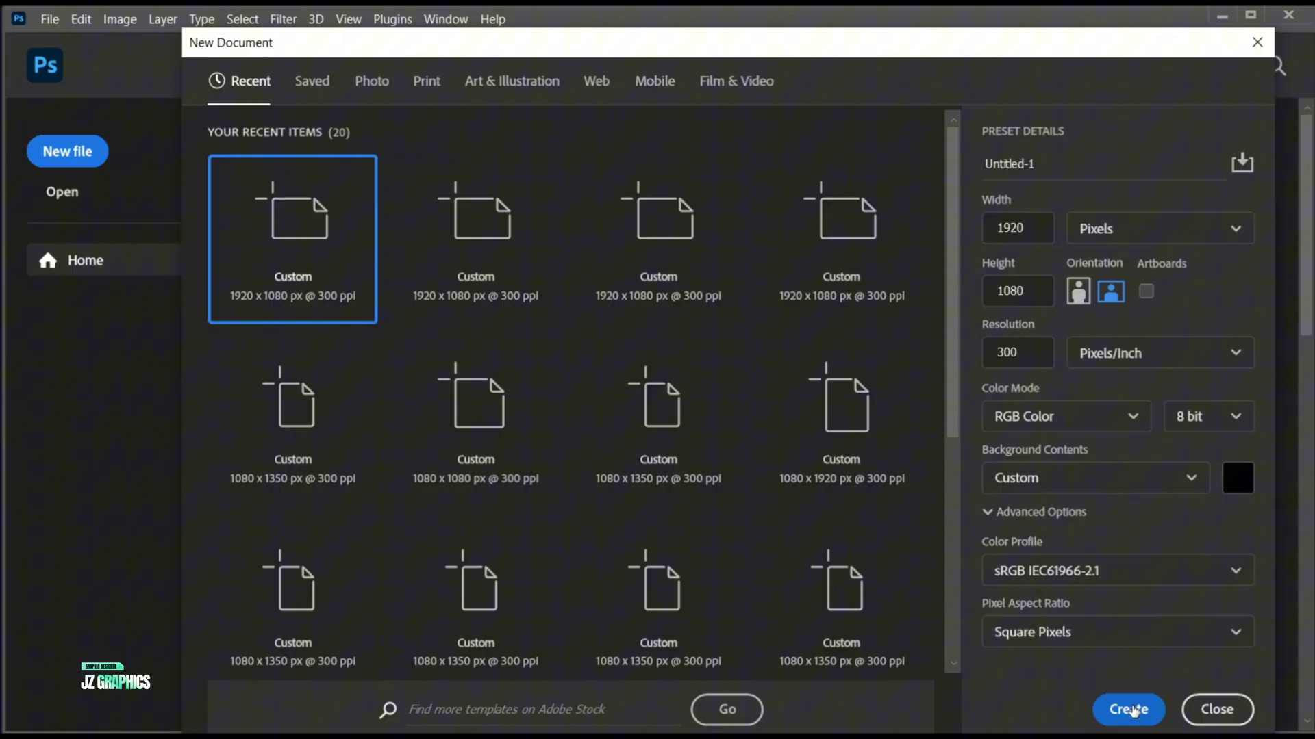
{"action": "left_click", "coordinate": [1128, 709]}
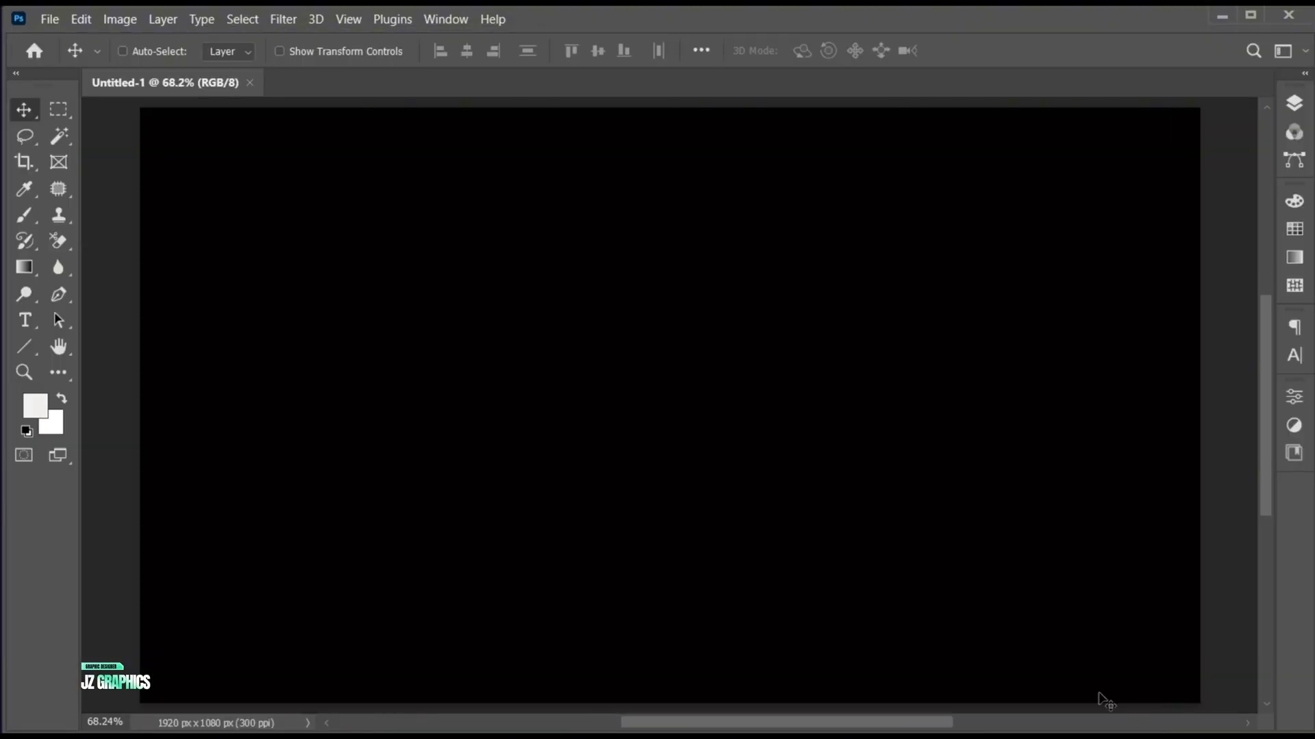
- Type HOPE above the canvas centre and set its font to Walmory Round
{"action": "left_click", "coordinate": [30, 320]}
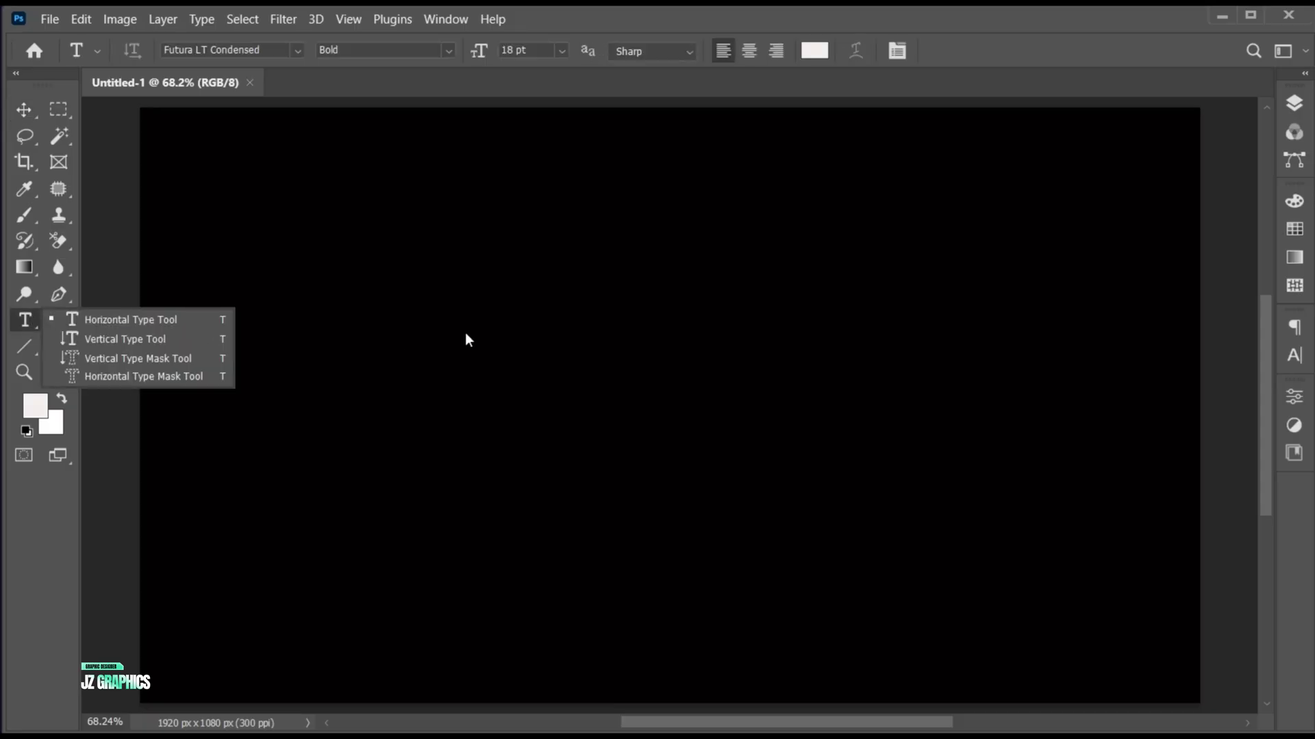
{"action": "left_click", "coordinate": [601, 323]}
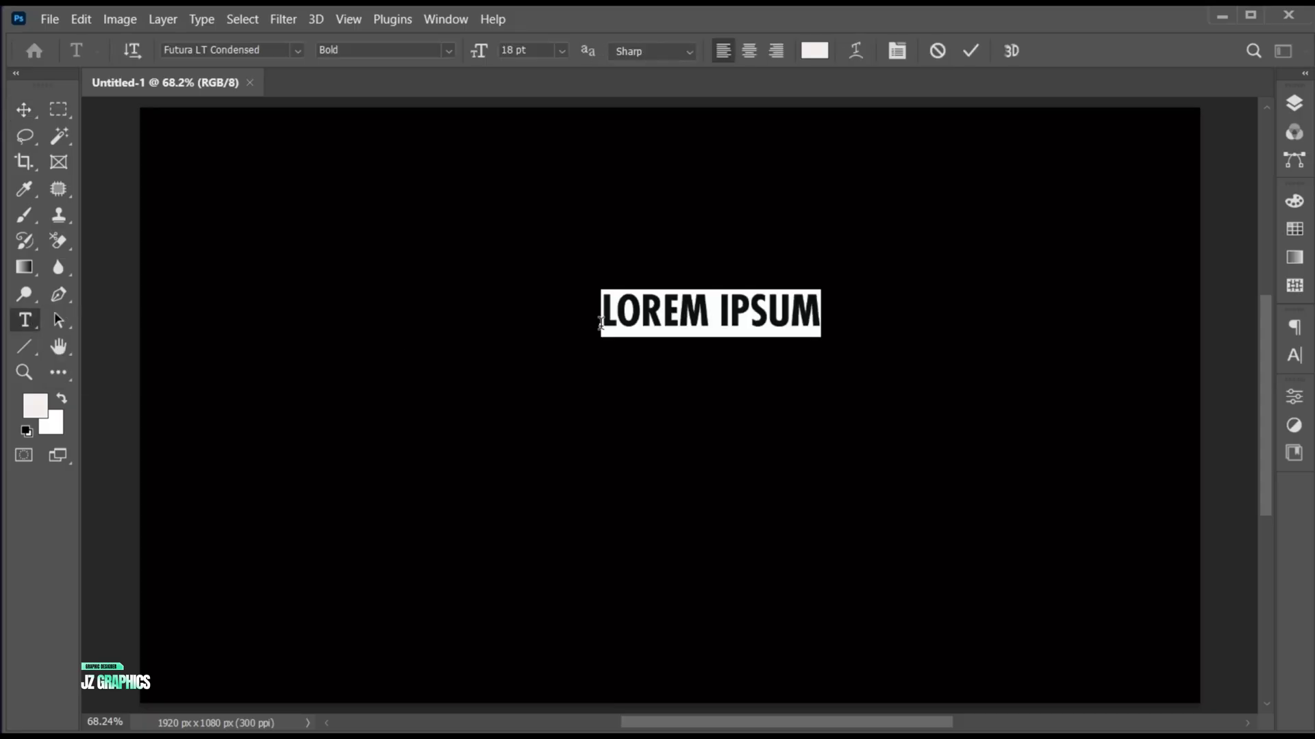
{"action": "type", "text": "HOPE"}
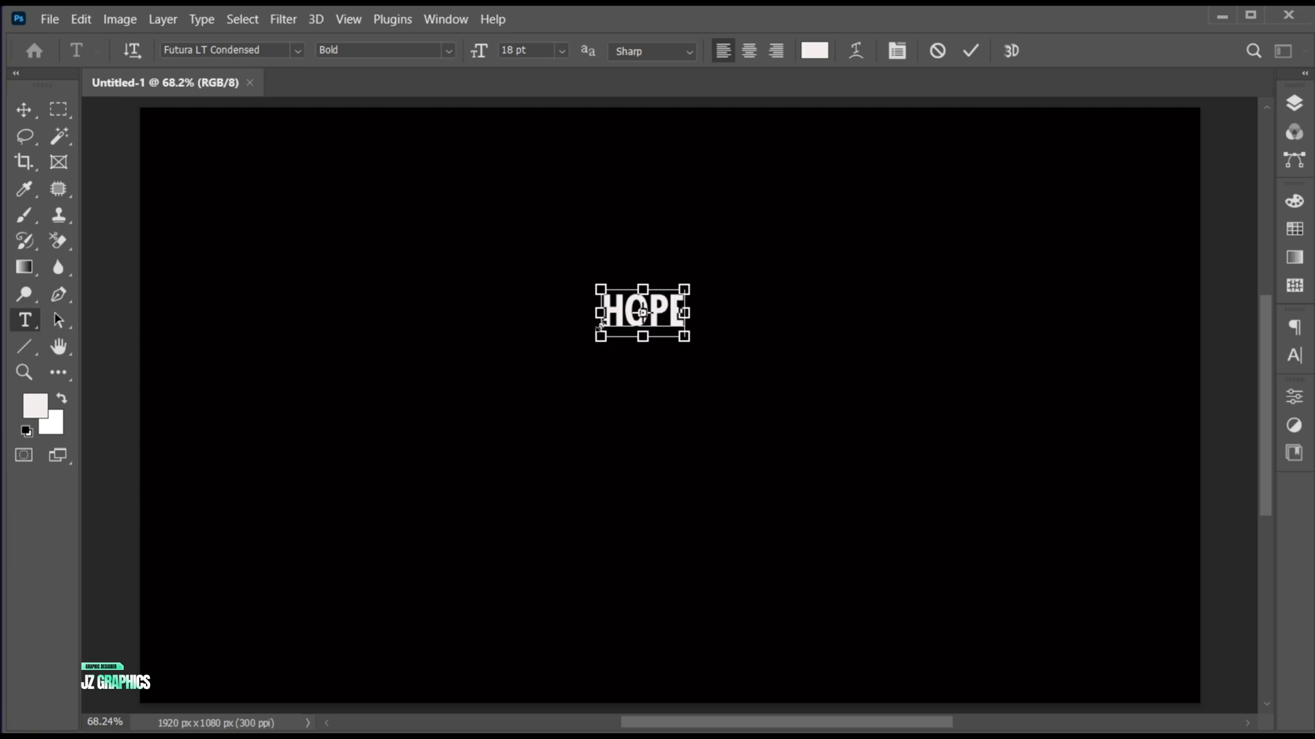
{"action": "key", "text": "ctrl+a"}
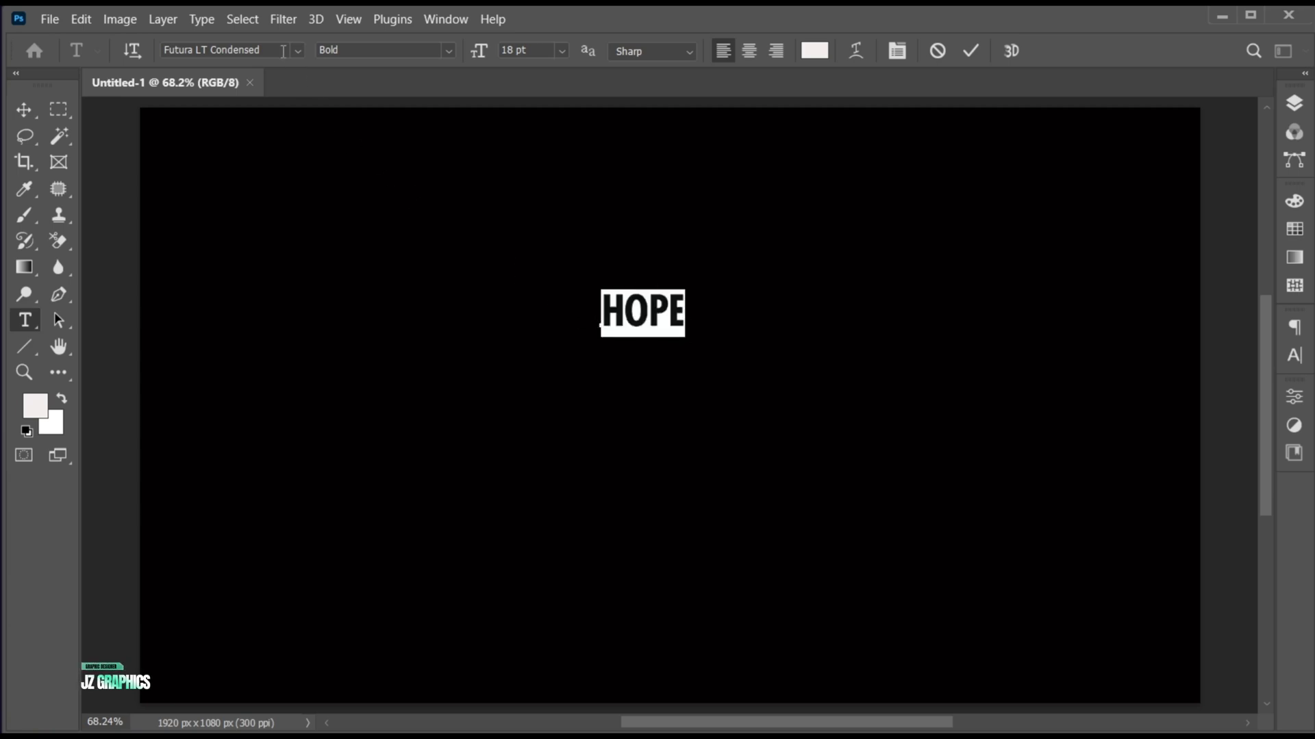
{"action": "left_click", "coordinate": [276, 47]}
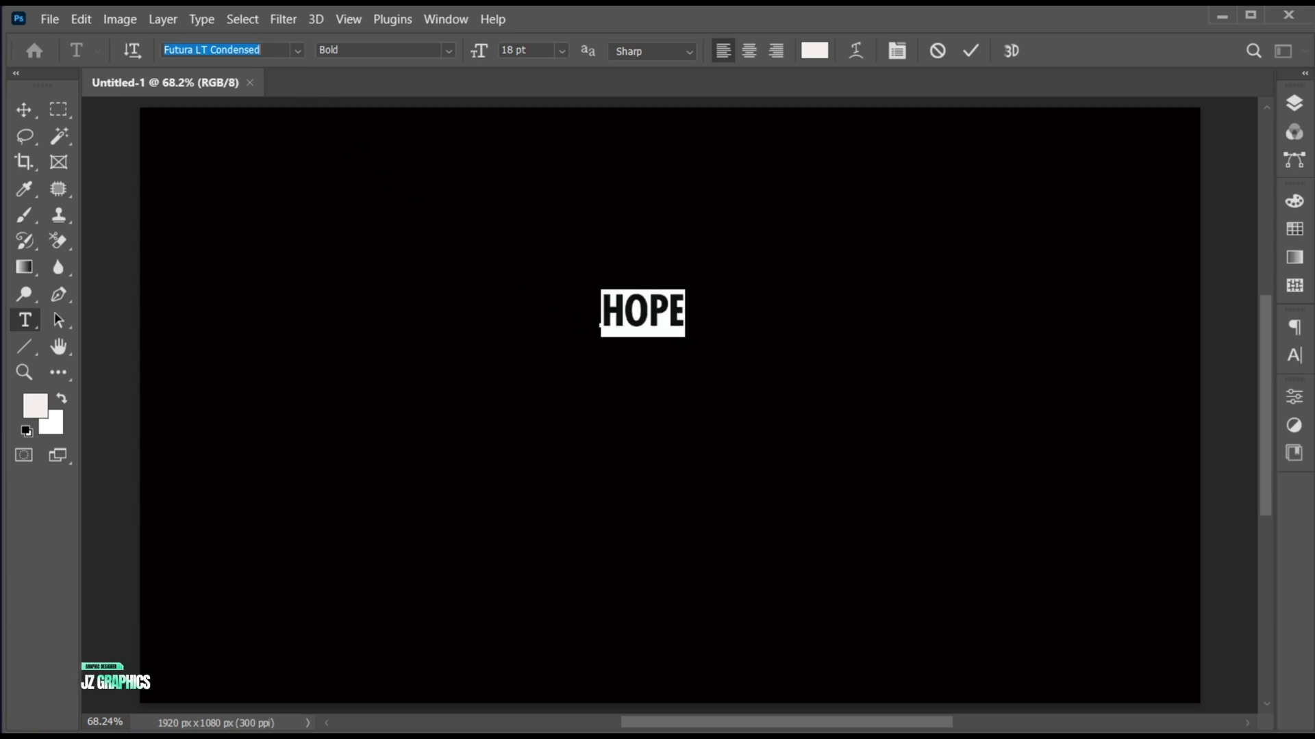
{"action": "type", "text": "walmo"}
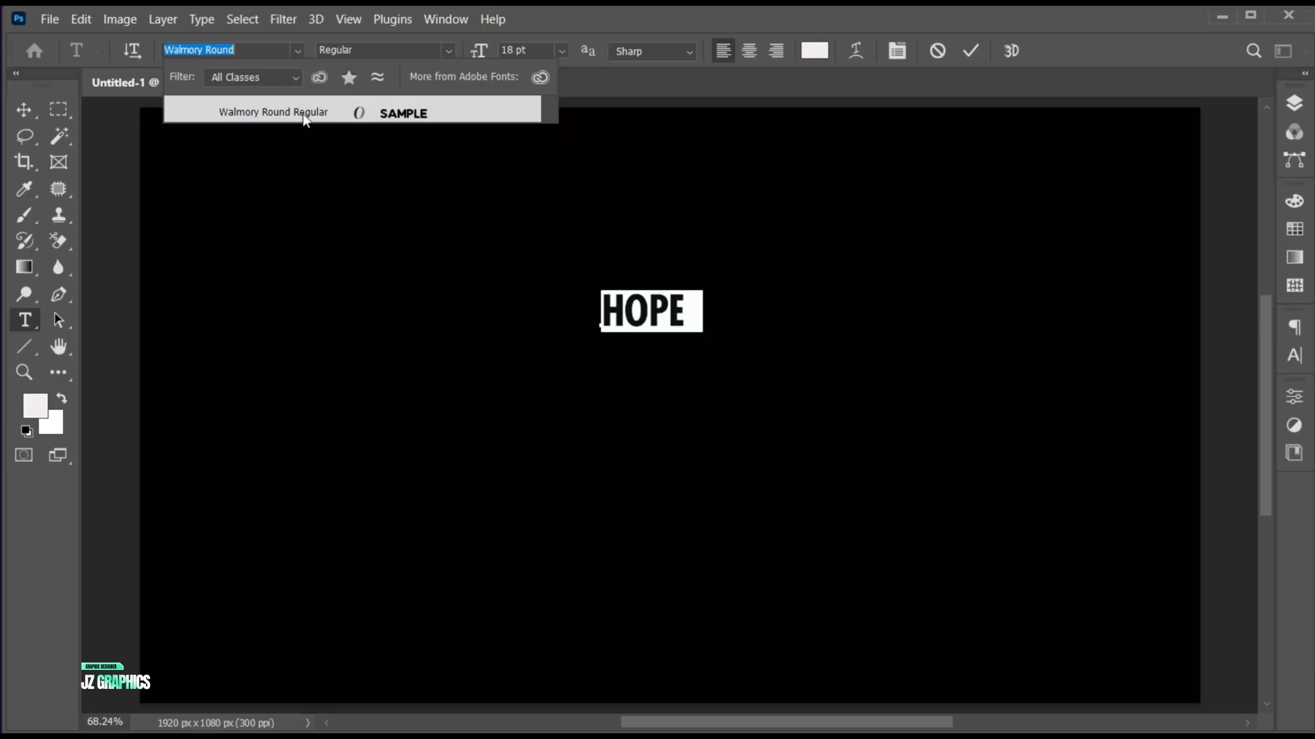
{"action": "left_click", "coordinate": [303, 114]}
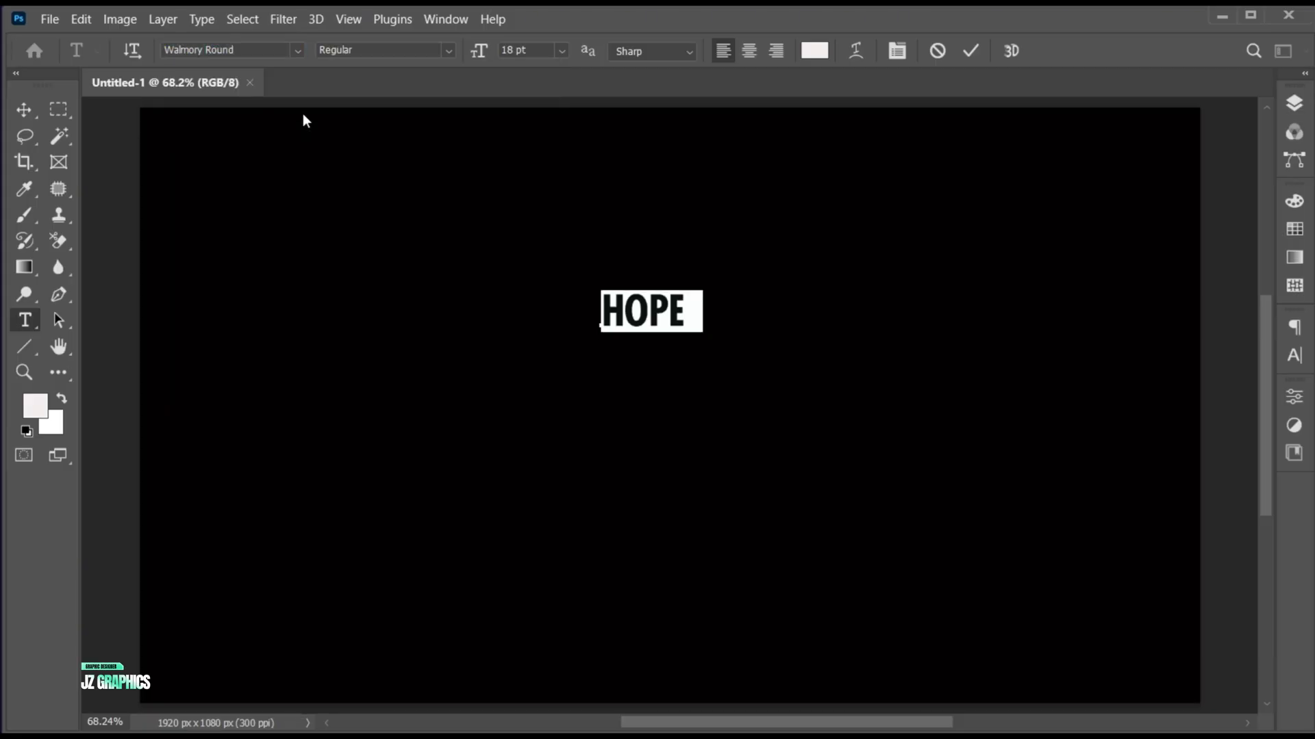
- Make the HOPE text white with tracking -10 and commit it
{"action": "left_click", "coordinate": [814, 50]}
{"action": "left_click_drag", "start_coordinate": [656, 187], "coordinate": [651, 177]}
{"action": "left_click", "coordinate": [1111, 168]}
{"action": "key", "text": "ctrl+a"}
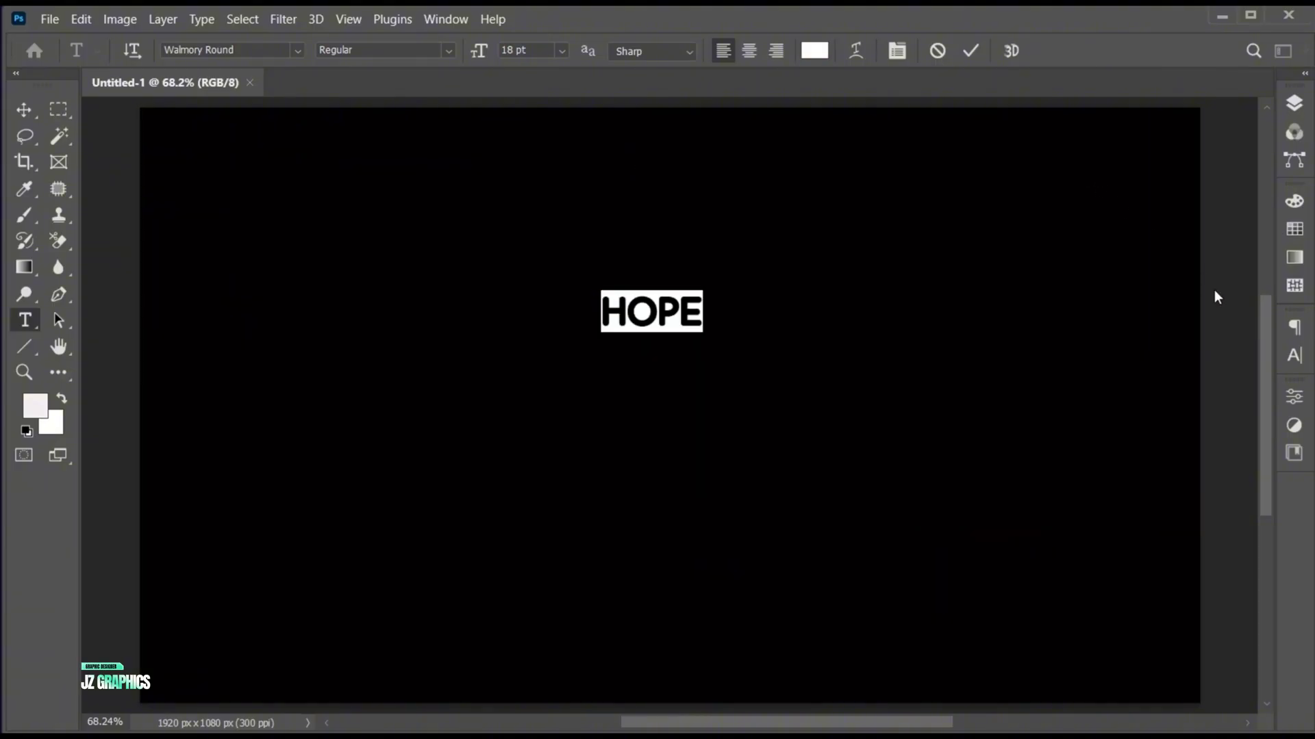
{"action": "left_click", "coordinate": [1293, 354]}
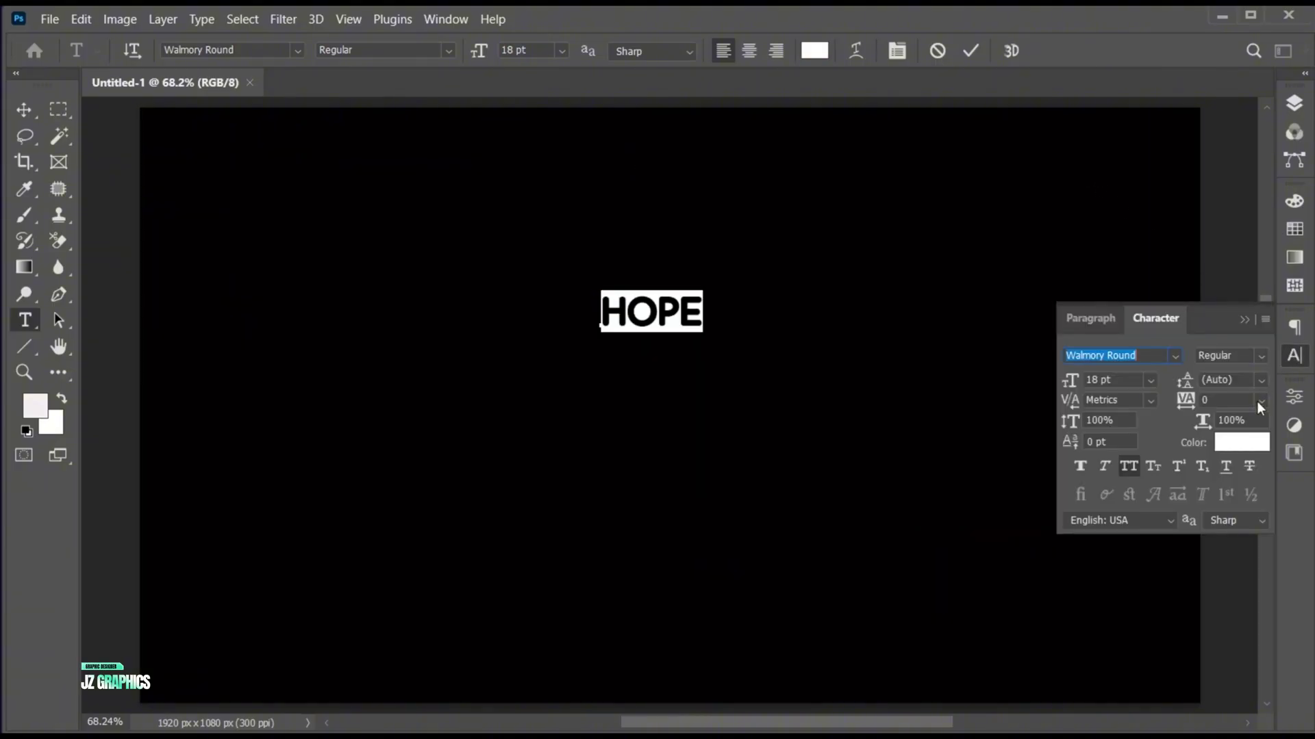
{"action": "left_click", "coordinate": [1257, 401]}
{"action": "left_click", "coordinate": [1252, 474]}
{"action": "left_click", "coordinate": [1243, 319]}
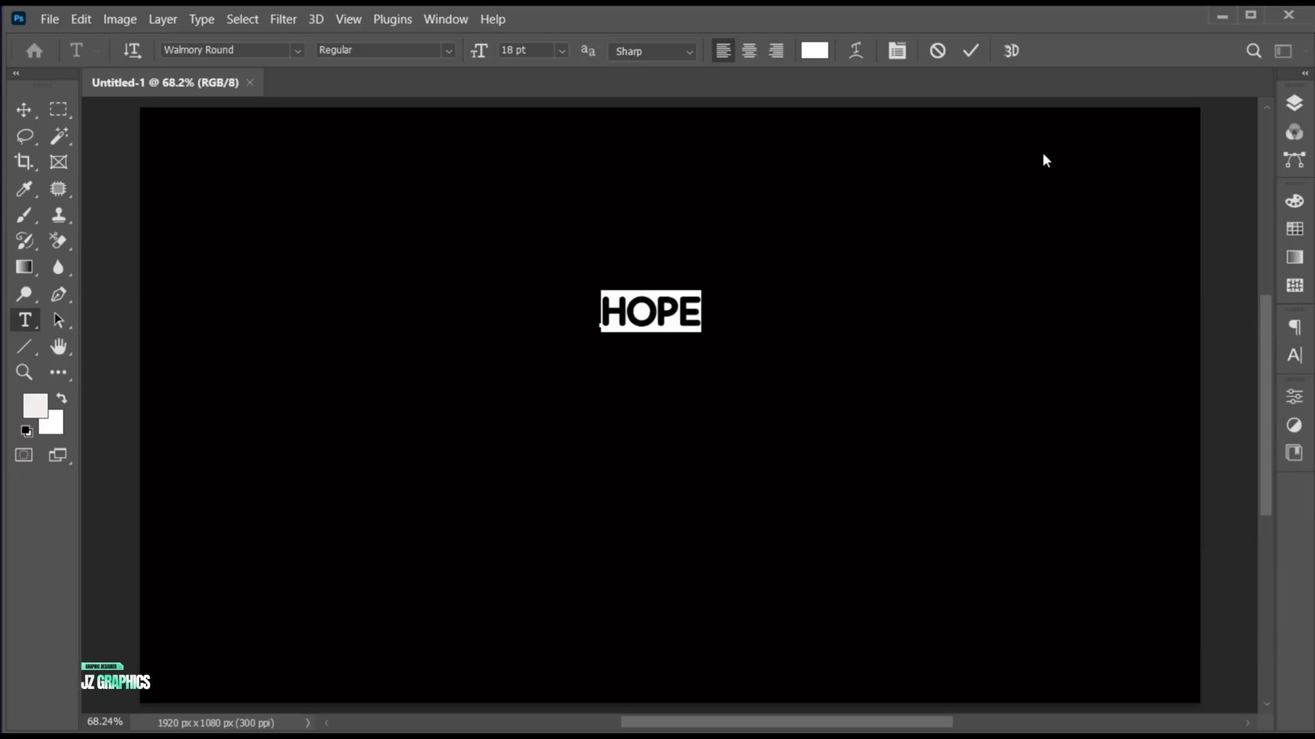
{"action": "left_click", "coordinate": [969, 52]}
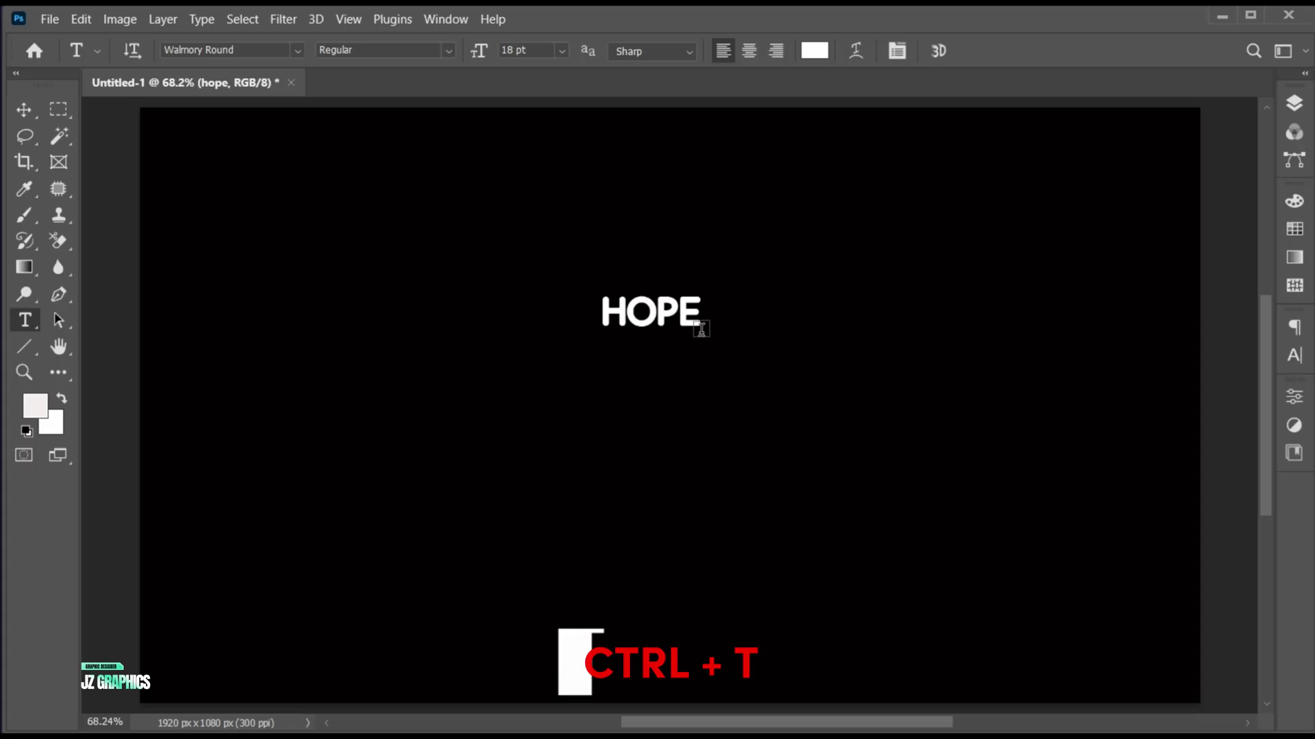
- Scale HOPE up to about 309% in two transforms, centred in the upper canvas
{"action": "key", "text": "ctrl"}
{"action": "key", "text": "ctrl+t"}
{"action": "left_click_drag", "start_coordinate": [704, 331], "coordinate": [777, 315]}
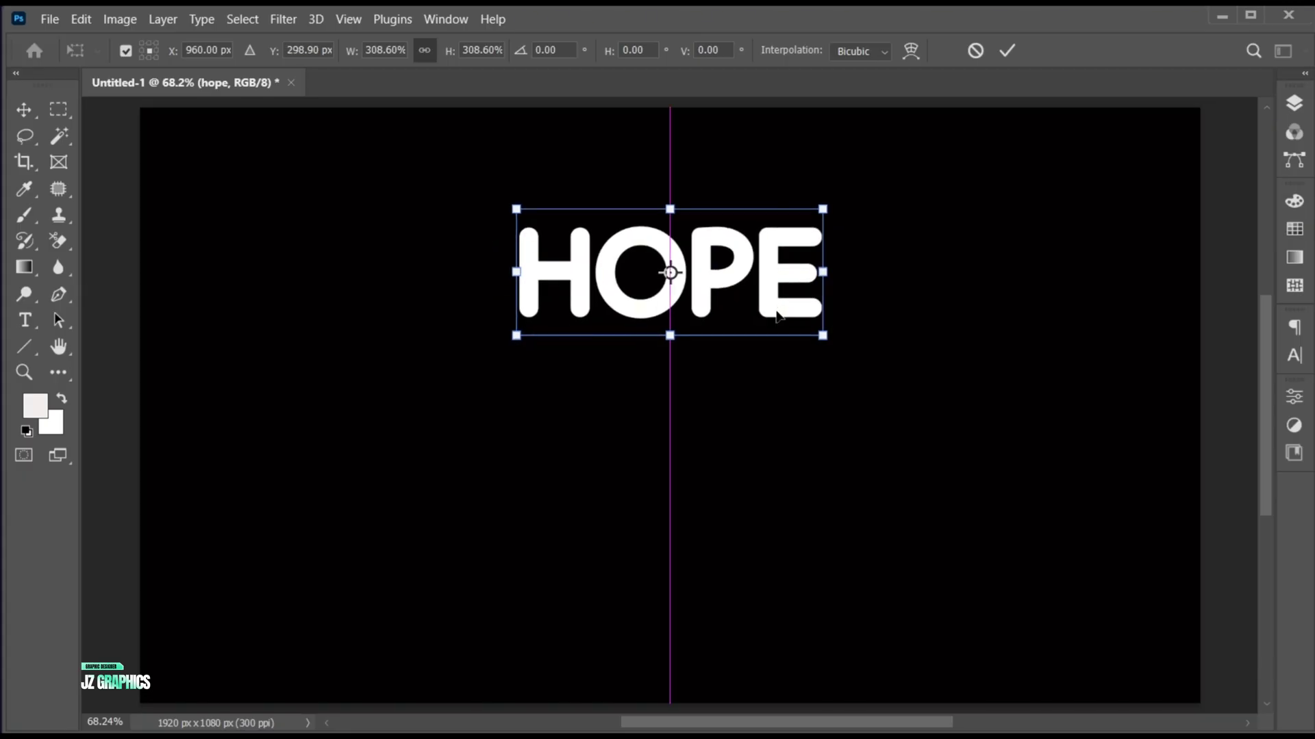
{"action": "key", "text": "Return"}
{"action": "key", "text": "ctrl+t"}
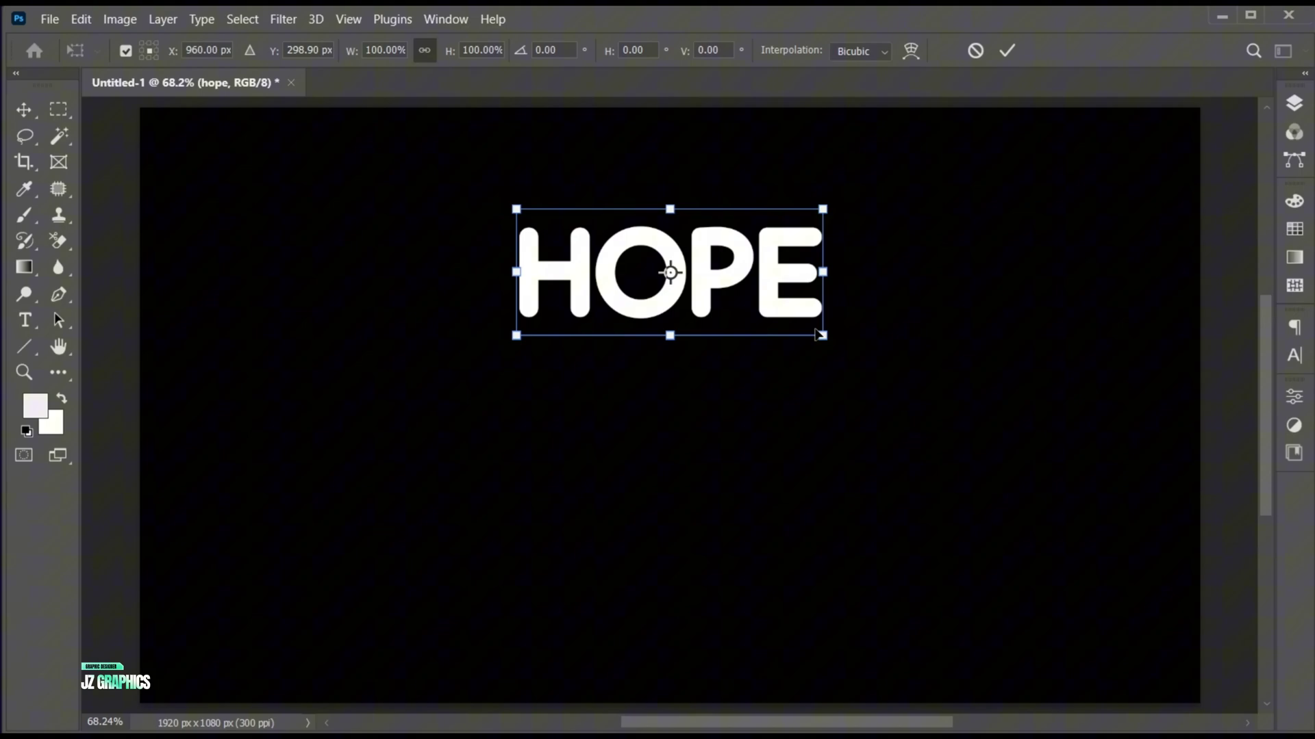
{"action": "left_click_drag", "start_coordinate": [822, 335], "coordinate": [833, 340]}
{"action": "key", "text": "Return"}
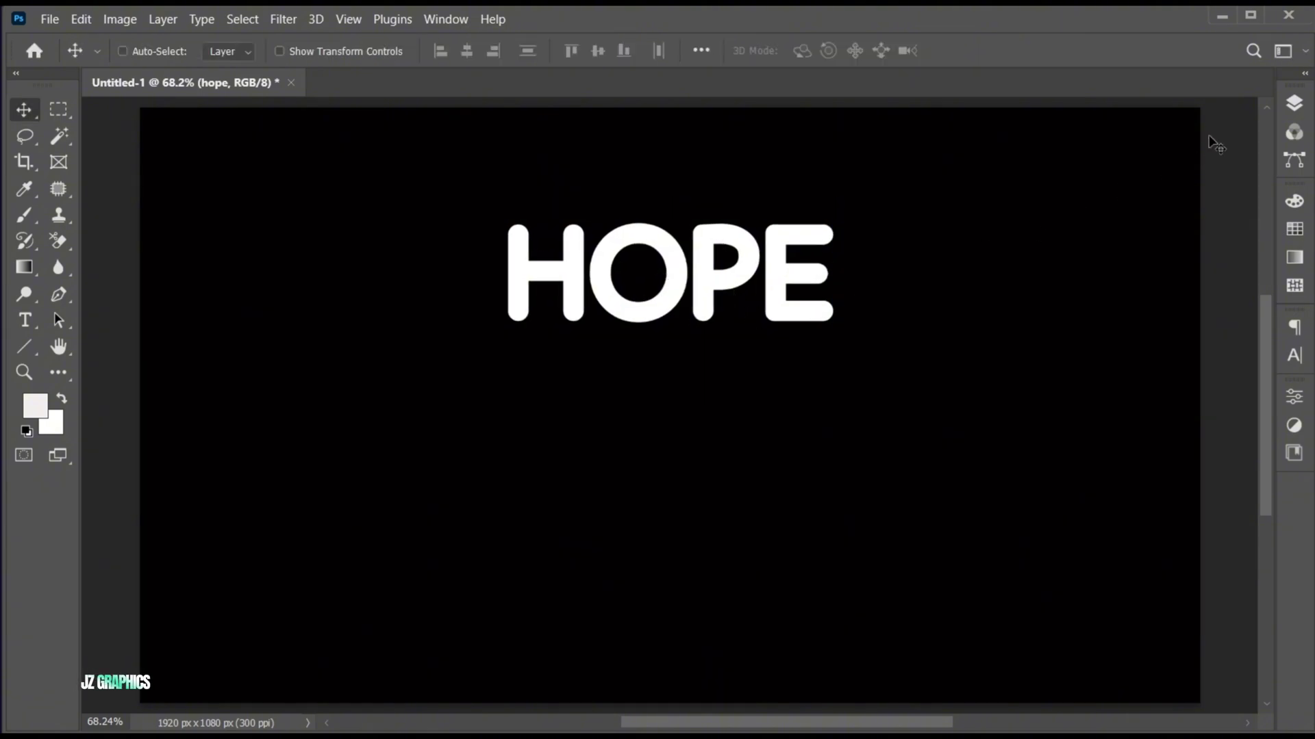
- Convert the hope layer to a Smart Object, duplicate it as hope copy, and reselect the original
{"action": "left_click", "coordinate": [1294, 108]}
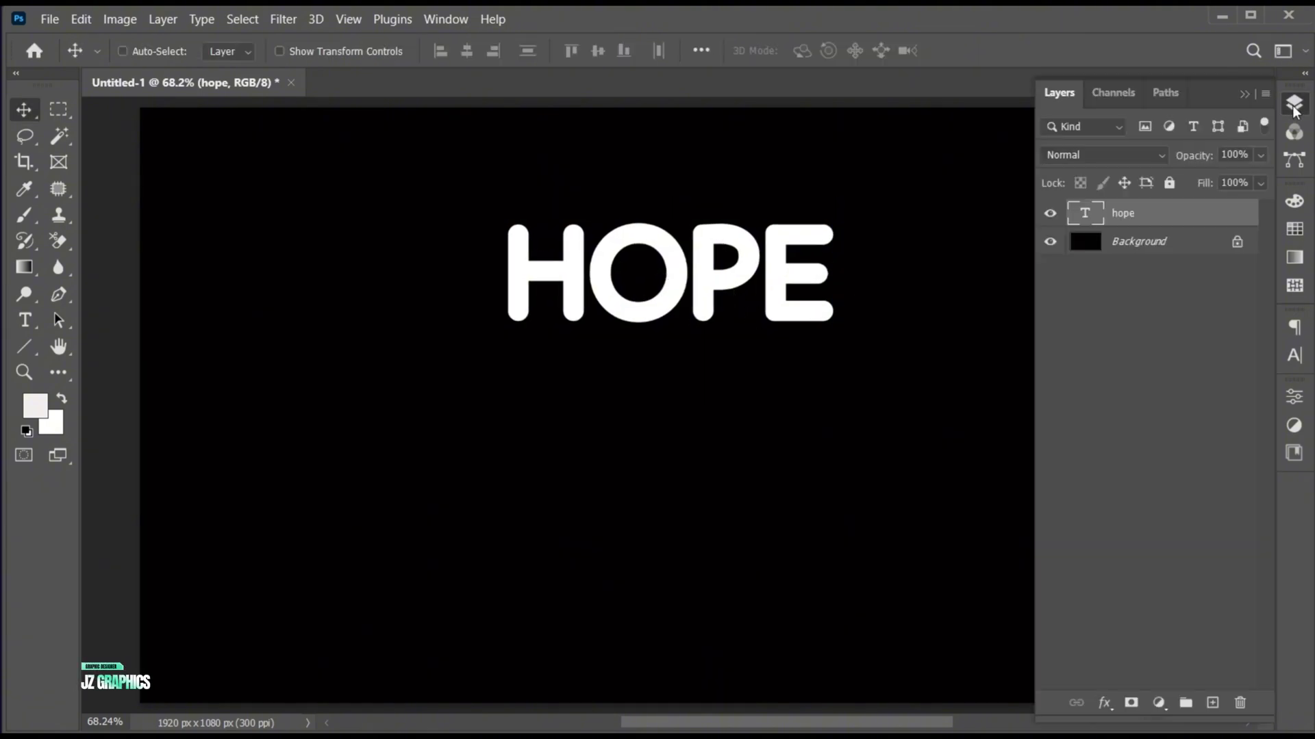
{"action": "right_click", "coordinate": [1132, 216]}
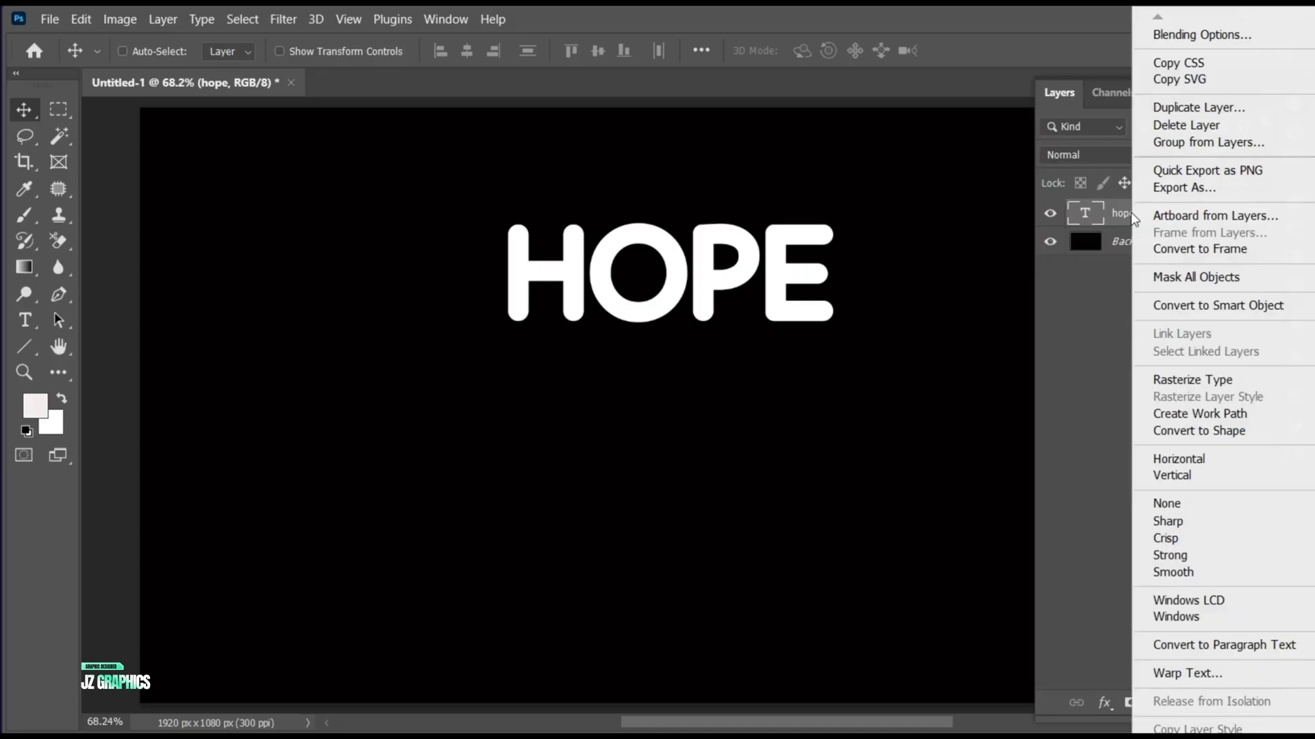
{"action": "left_click", "coordinate": [1187, 307]}
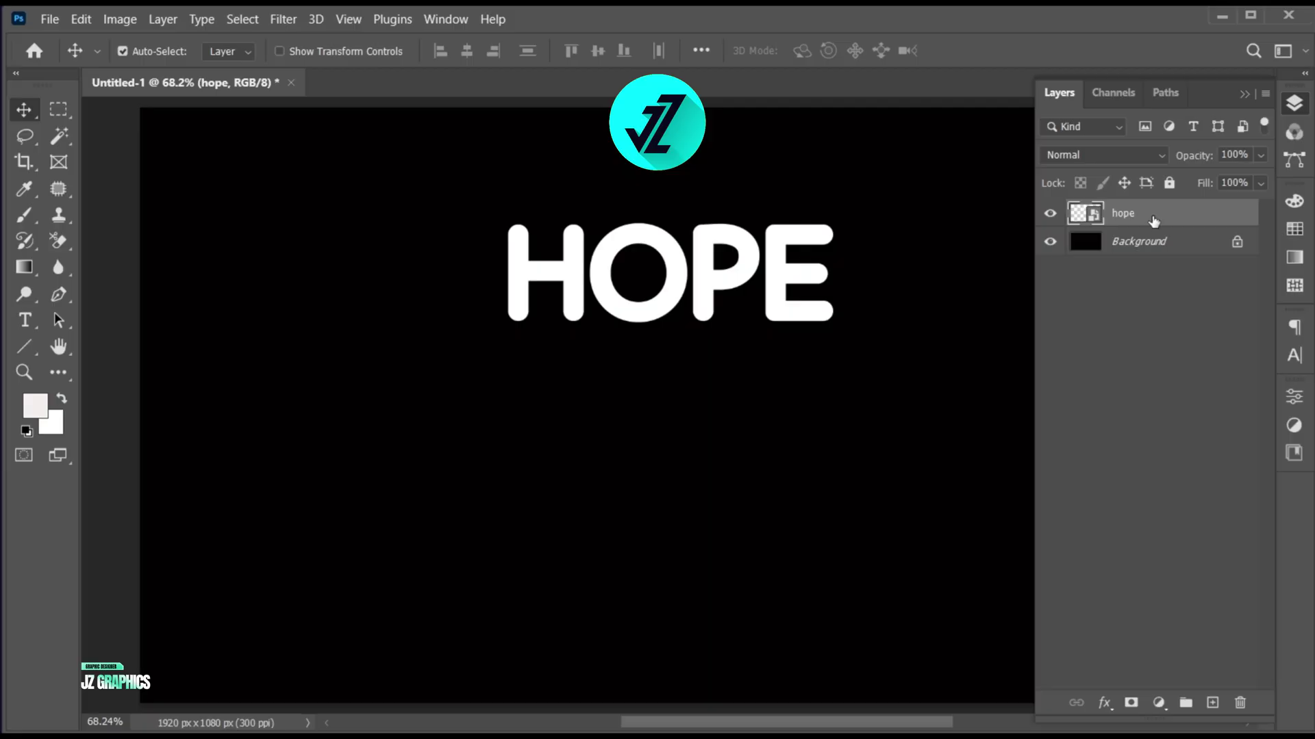
{"action": "key", "text": "ctrl+j"}
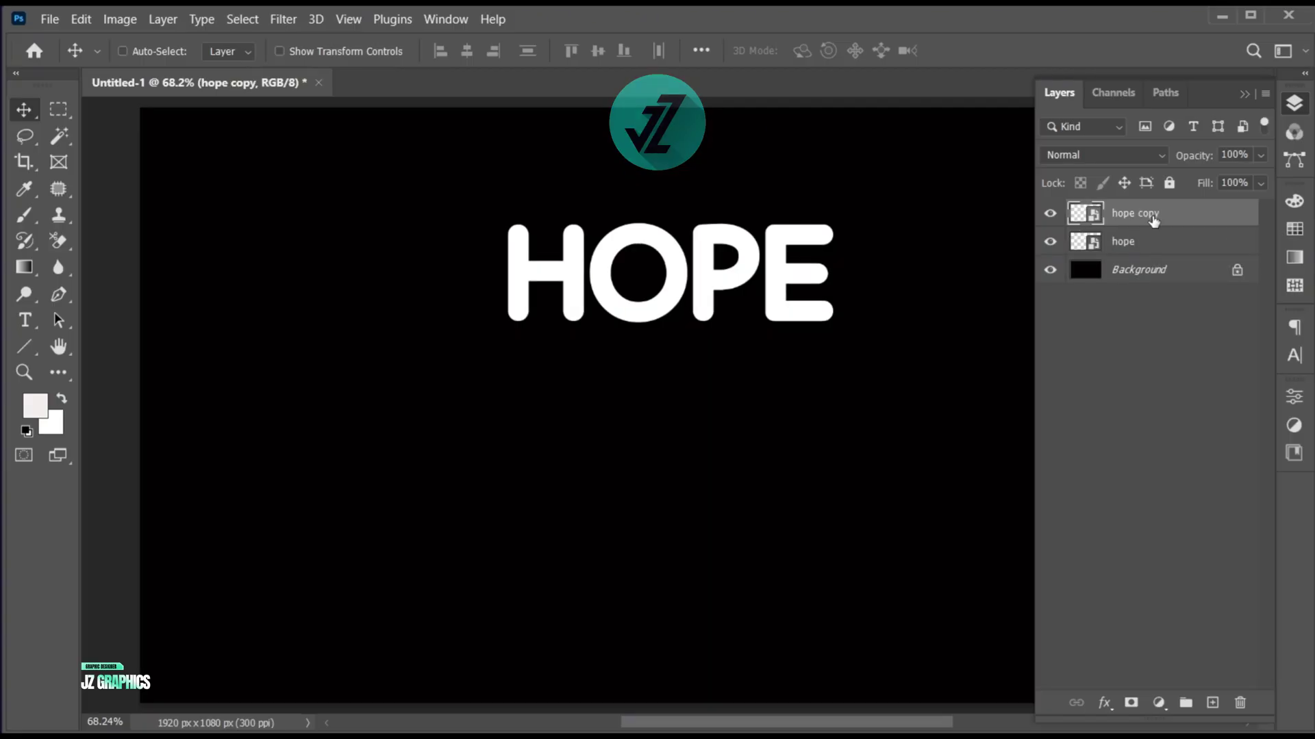
{"action": "left_click", "coordinate": [1149, 248]}
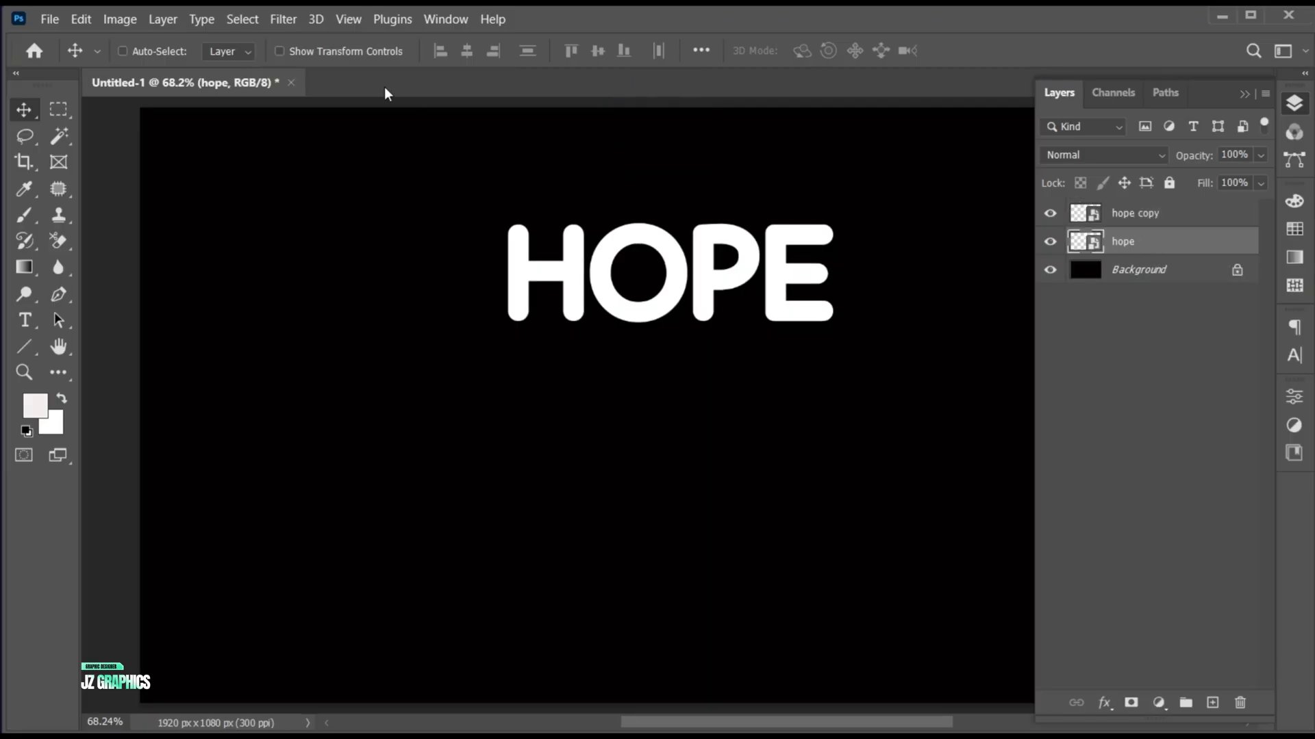
- Apply a Path Blur to hope with the path running from the O down to the canvas bottom
{"action": "left_click", "coordinate": [275, 20]}
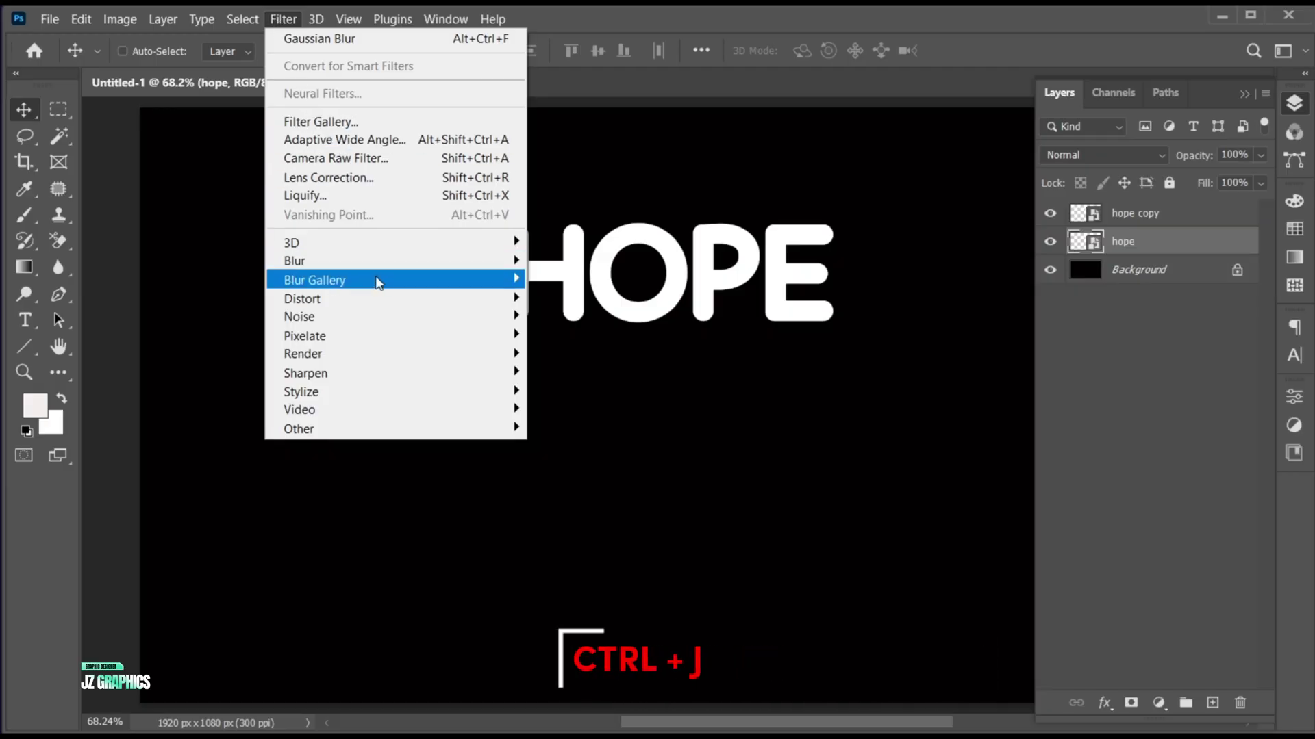
{"action": "mouse_move", "coordinate": [381, 290]}
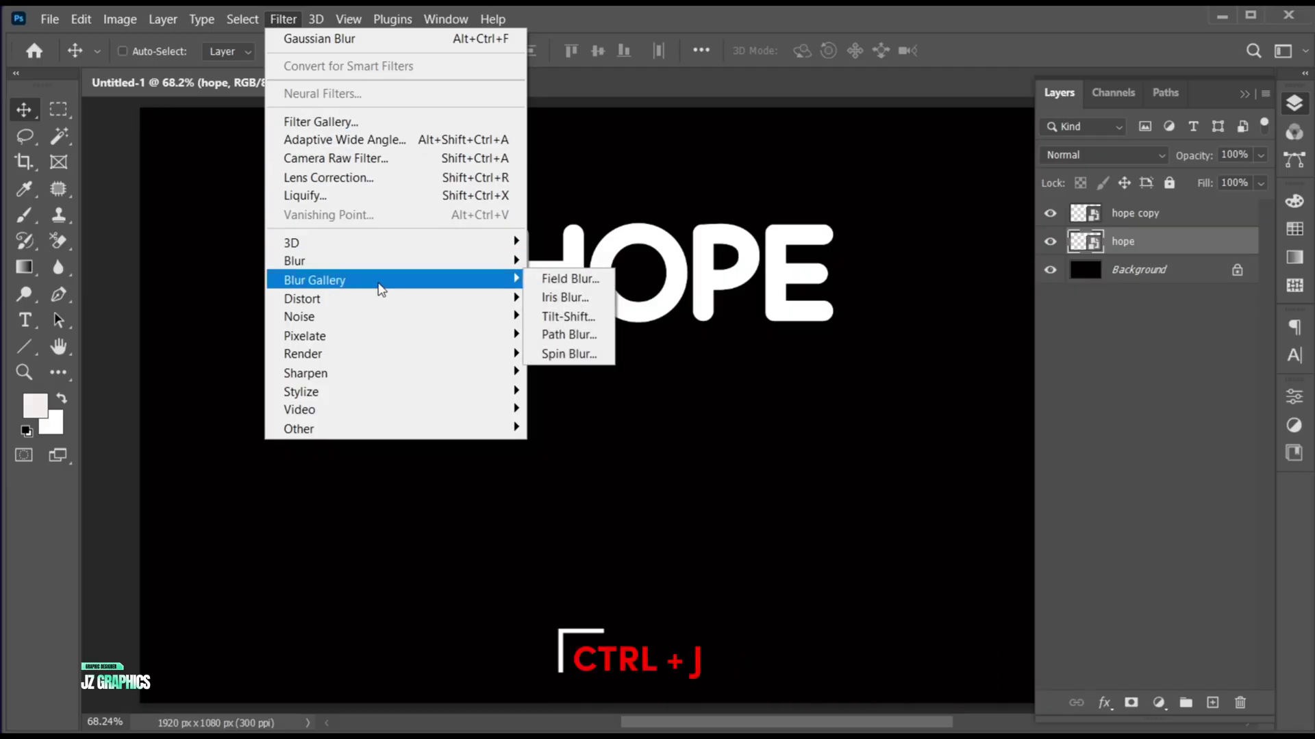
{"action": "left_click", "coordinate": [578, 334]}
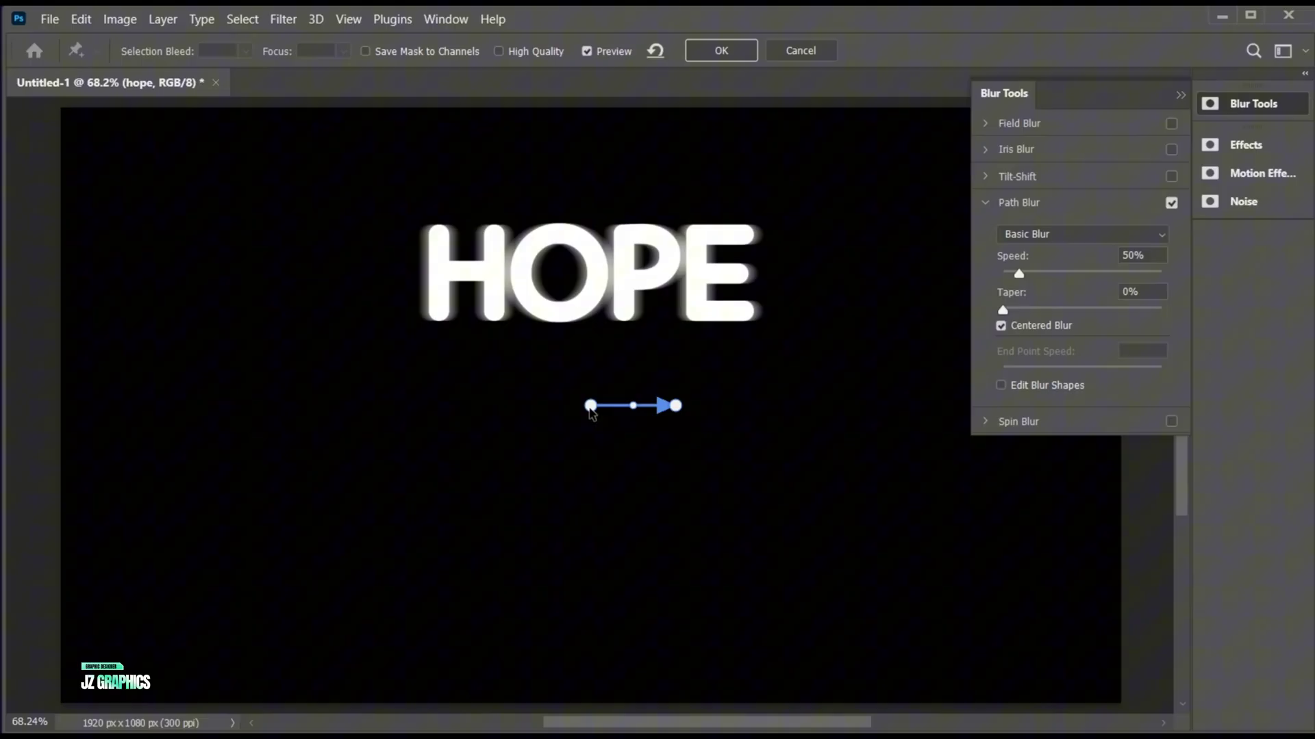
{"action": "left_click_drag", "start_coordinate": [594, 403], "coordinate": [525, 268]}
{"action": "left_click_drag", "start_coordinate": [675, 405], "coordinate": [720, 716]}
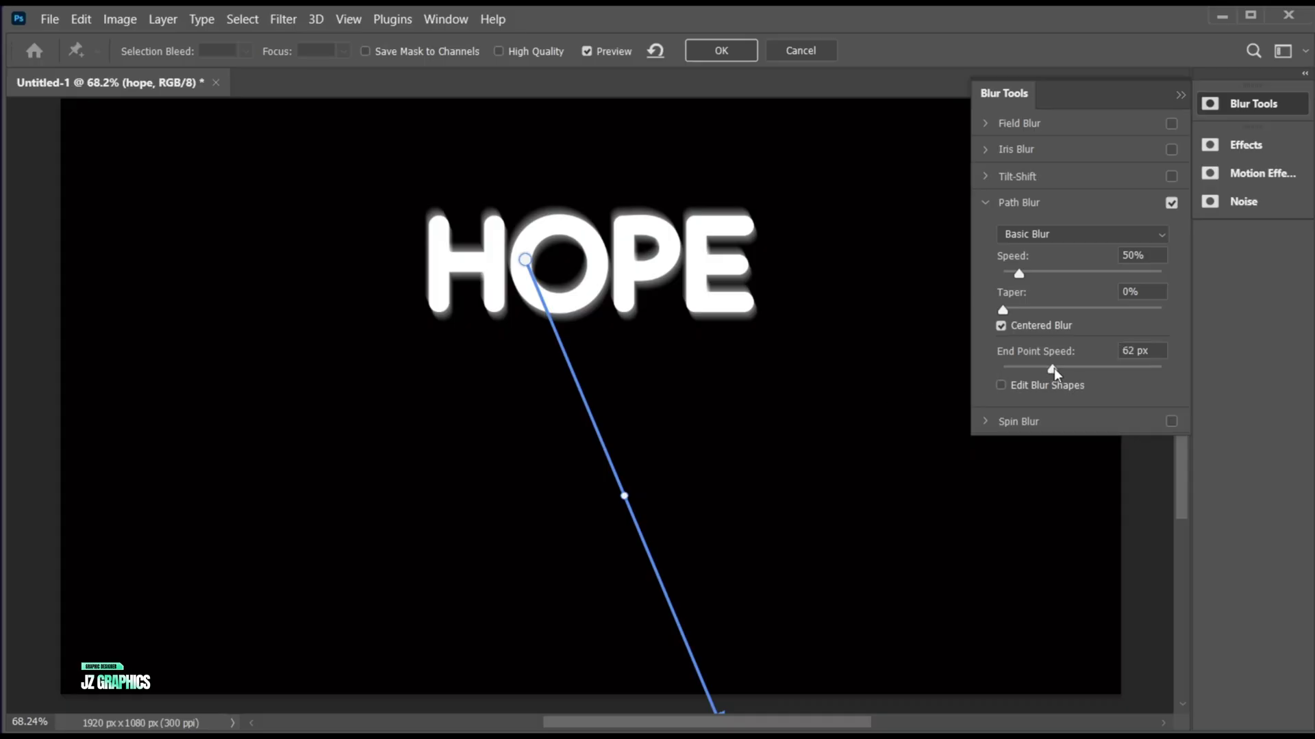
- Set End Point Speed 407 px, uncheck Centered Blur, Taper 35% and Speed about 360%
{"action": "left_click_drag", "start_coordinate": [1053, 368], "coordinate": [1112, 371]}
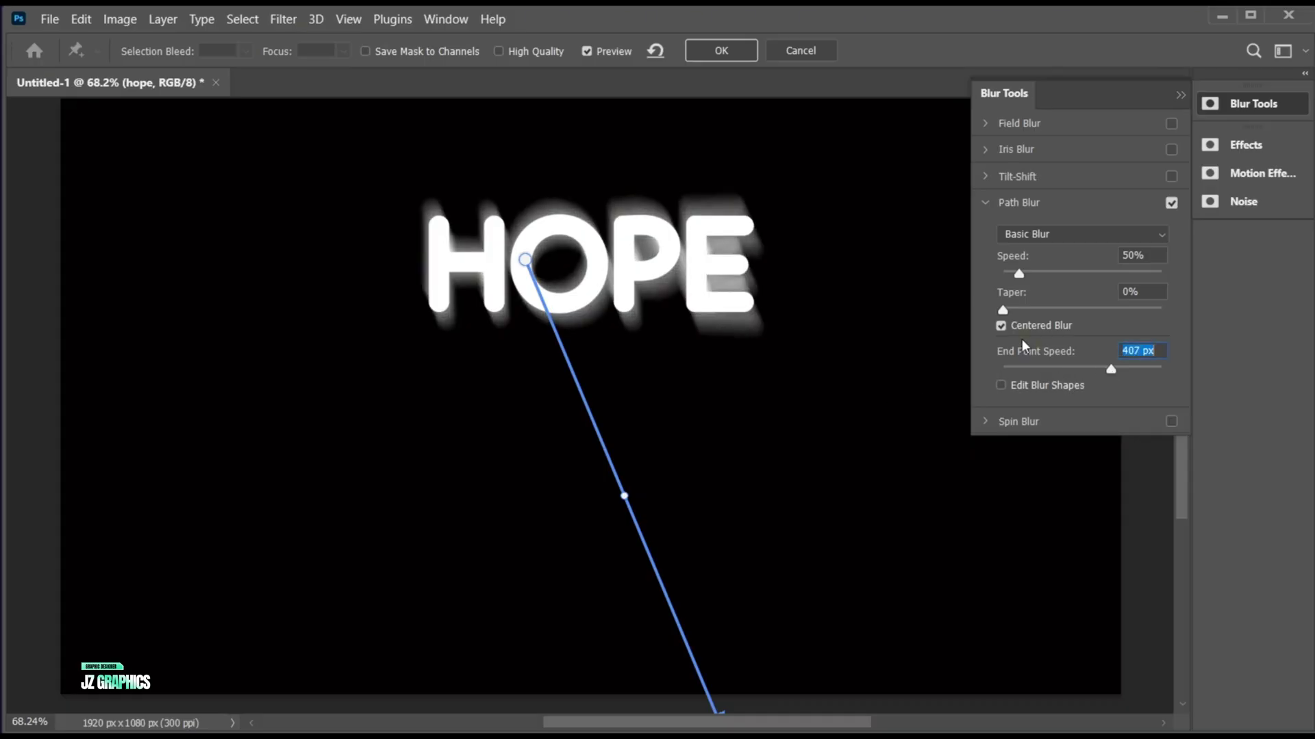
{"action": "left_click", "coordinate": [1001, 327]}
{"action": "left_click_drag", "start_coordinate": [1002, 310], "coordinate": [1108, 313]}
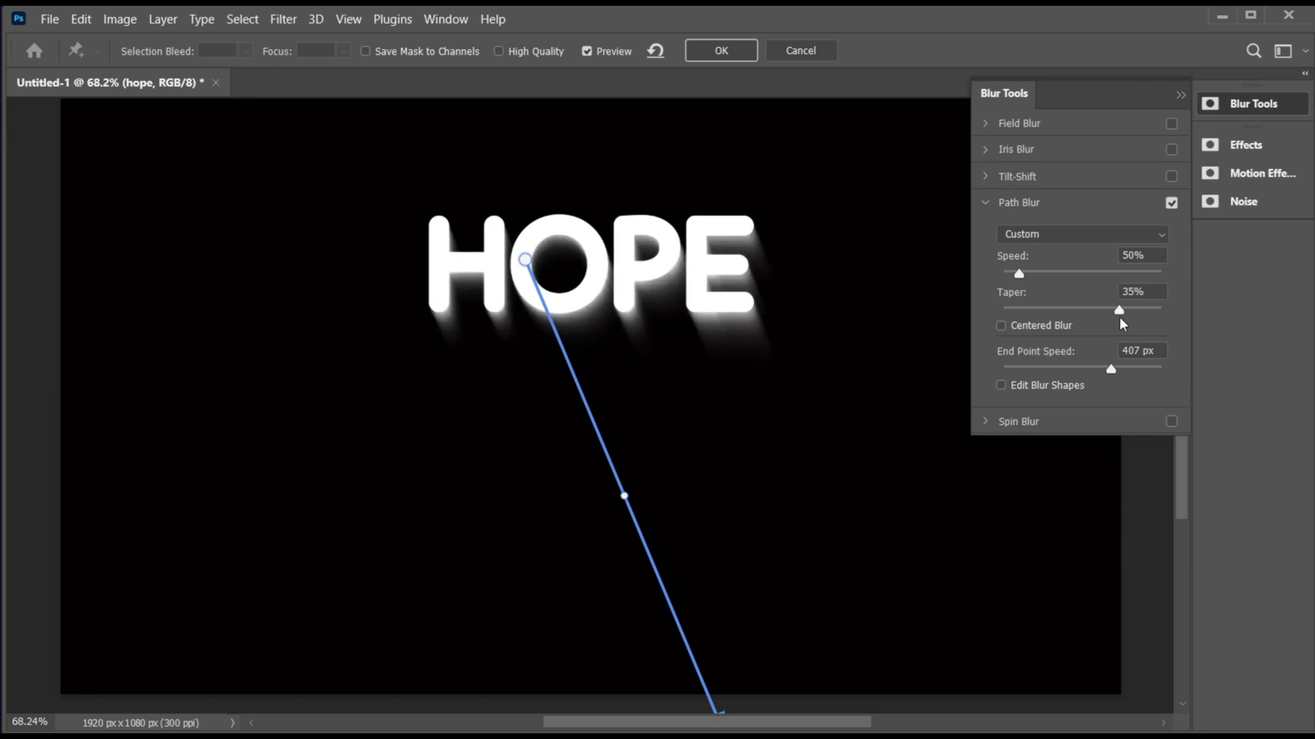
{"action": "left_click_drag", "start_coordinate": [1020, 274], "coordinate": [1088, 276]}
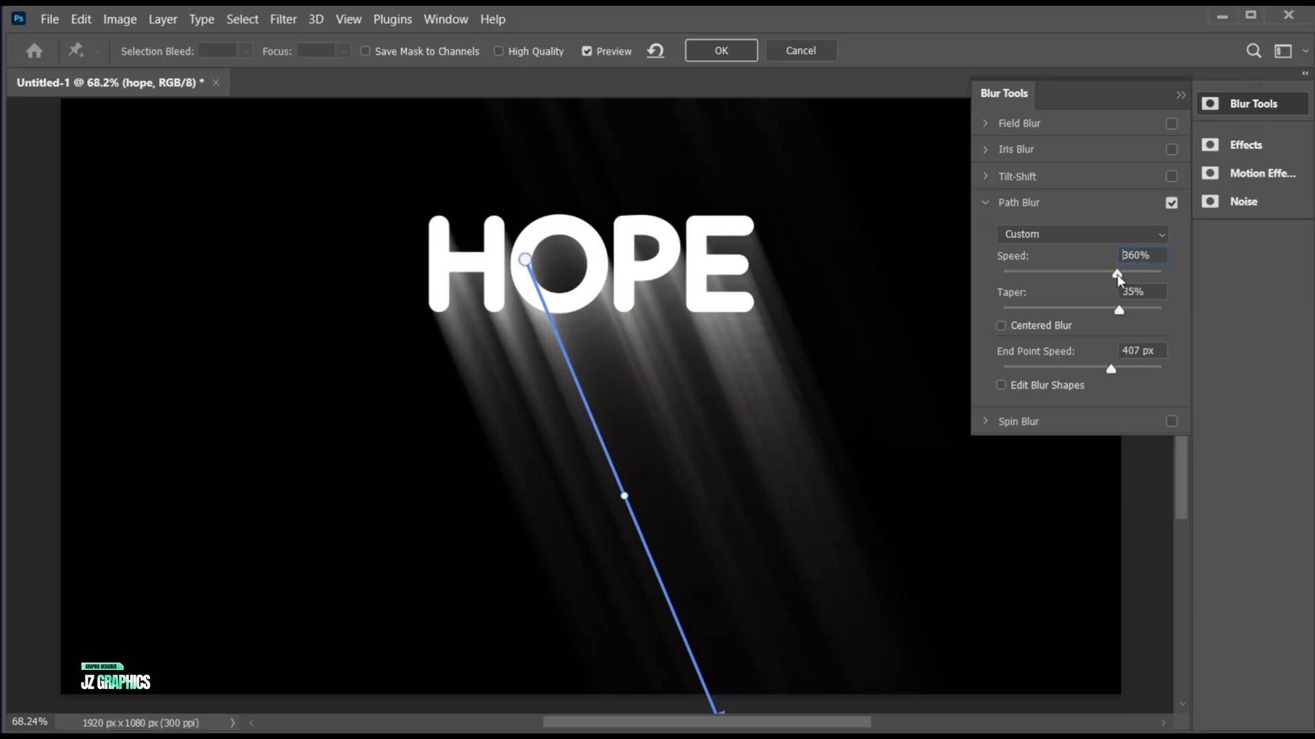
- Settle speed near 357% and bend the blur path into a curve sweeping down and right
{"action": "left_click_drag", "start_coordinate": [1117, 274], "coordinate": [1115, 274]}
{"action": "left_click_drag", "start_coordinate": [625, 498], "coordinate": [442, 508]}
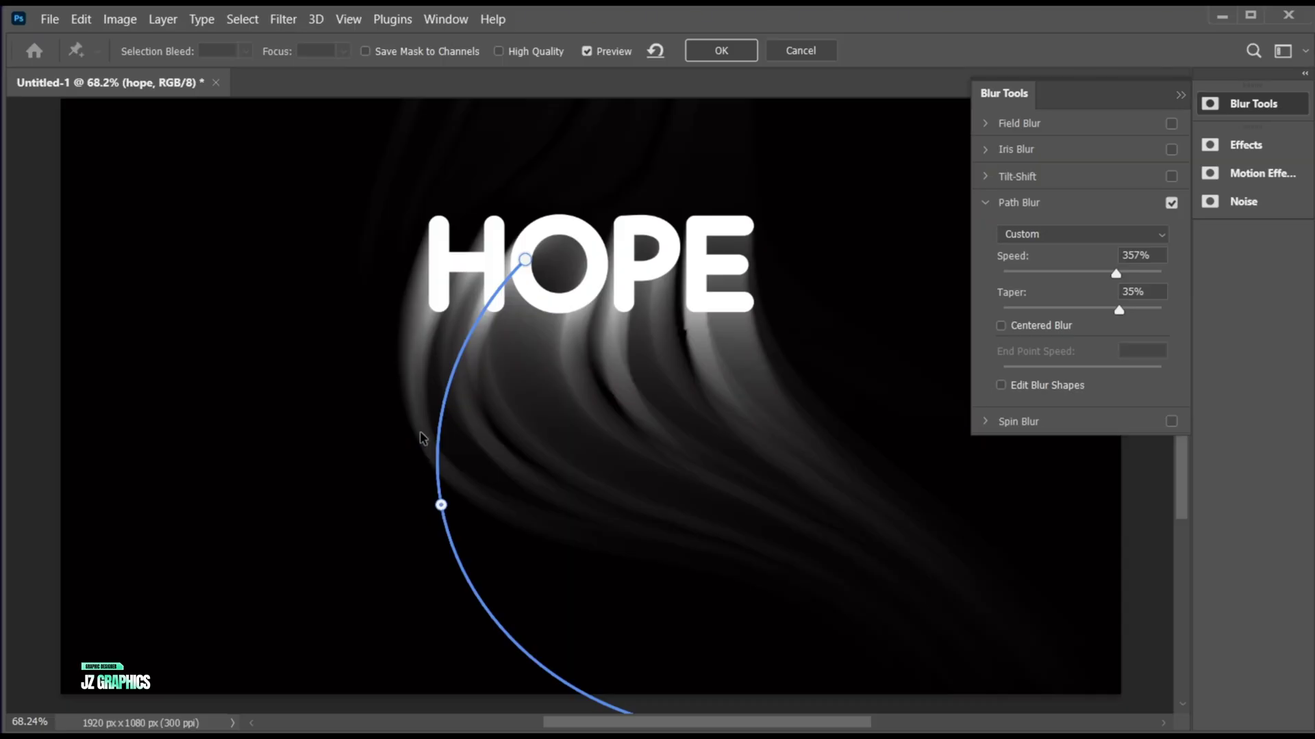
{"action": "left_click_drag", "start_coordinate": [441, 504], "coordinate": [420, 367]}
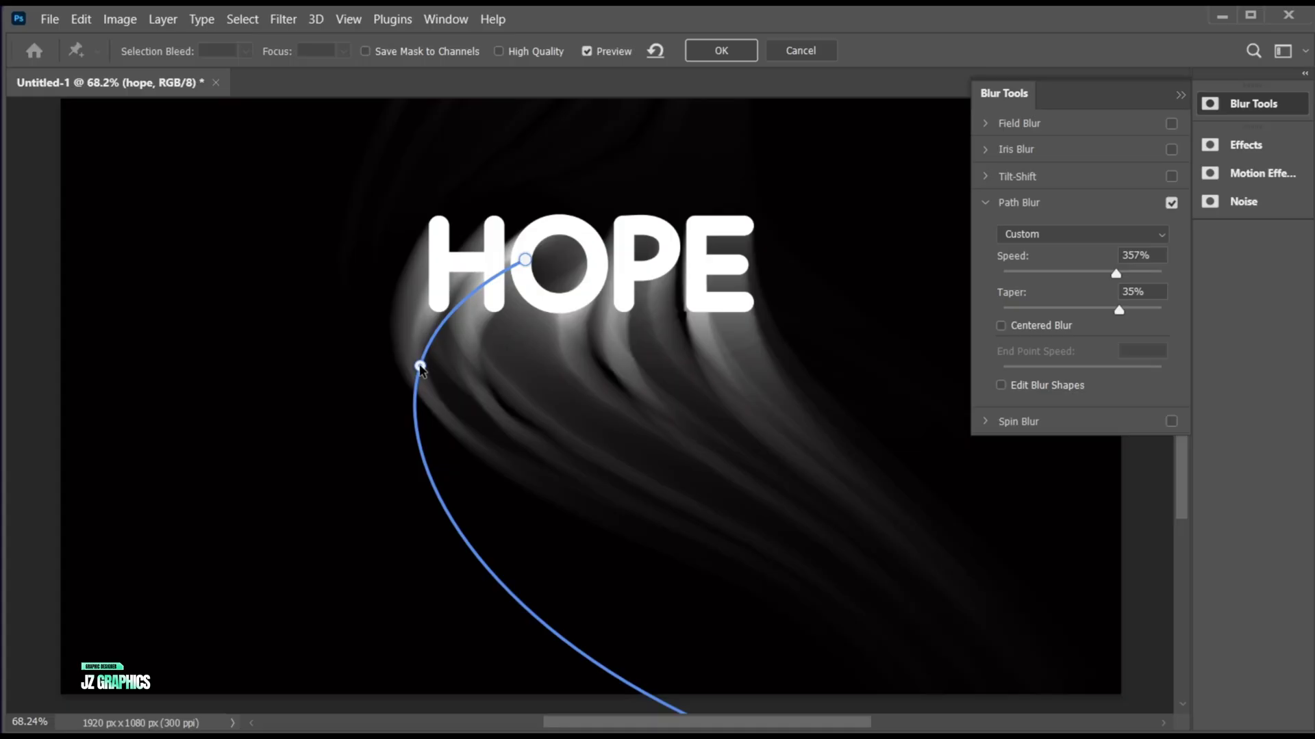
{"action": "left_click_drag", "start_coordinate": [725, 414], "coordinate": [708, 343]}
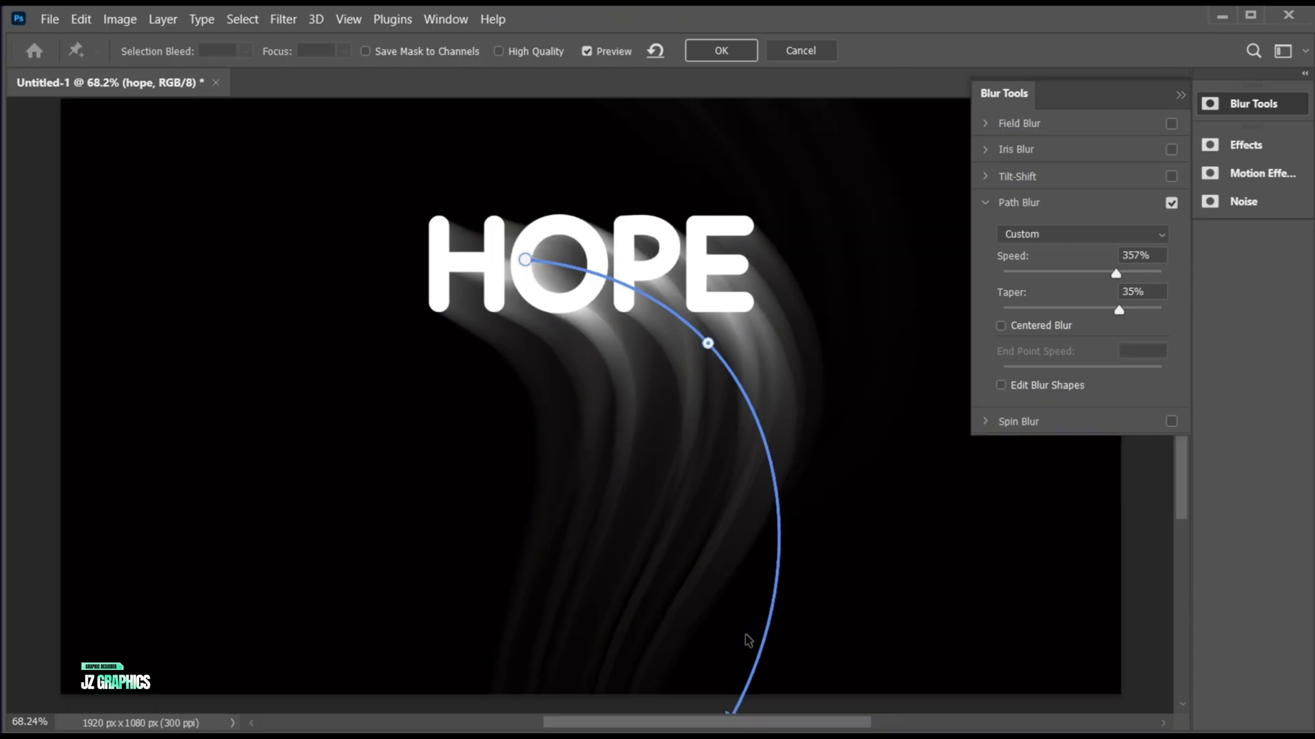
- Raise the path's end point speed to 512 px and apply the Path Blur
{"action": "scroll", "coordinate": [748, 610], "scroll_direction": "down", "scroll_amount": 2}
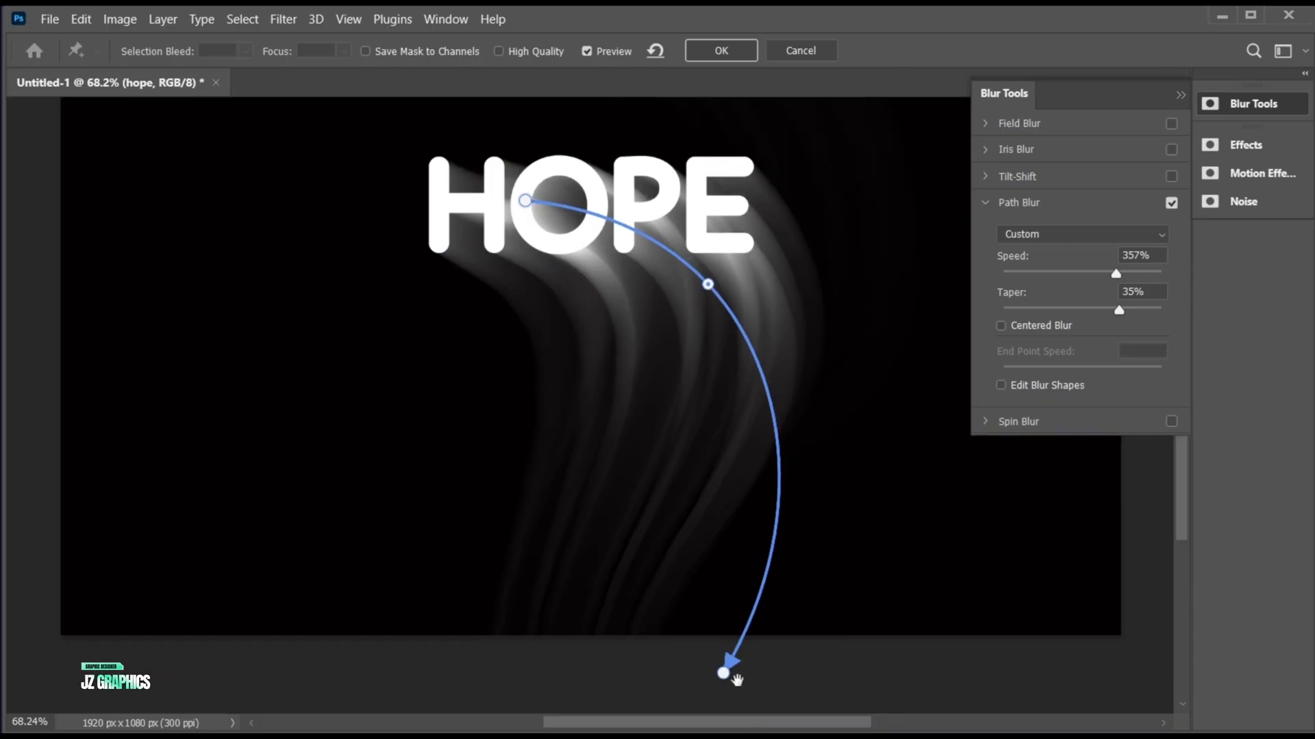
{"action": "left_click", "coordinate": [724, 673]}
{"action": "left_click_drag", "start_coordinate": [1105, 372], "coordinate": [1121, 372]}
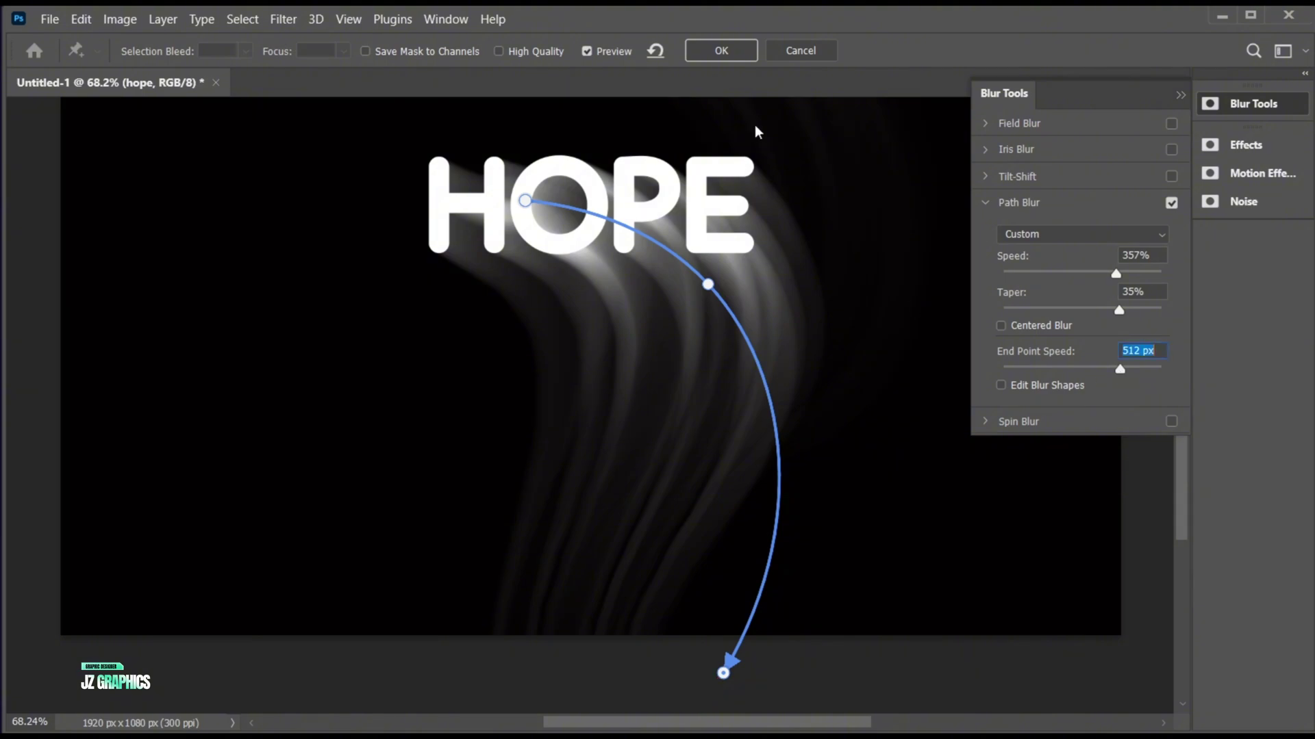
{"action": "left_click", "coordinate": [740, 51]}
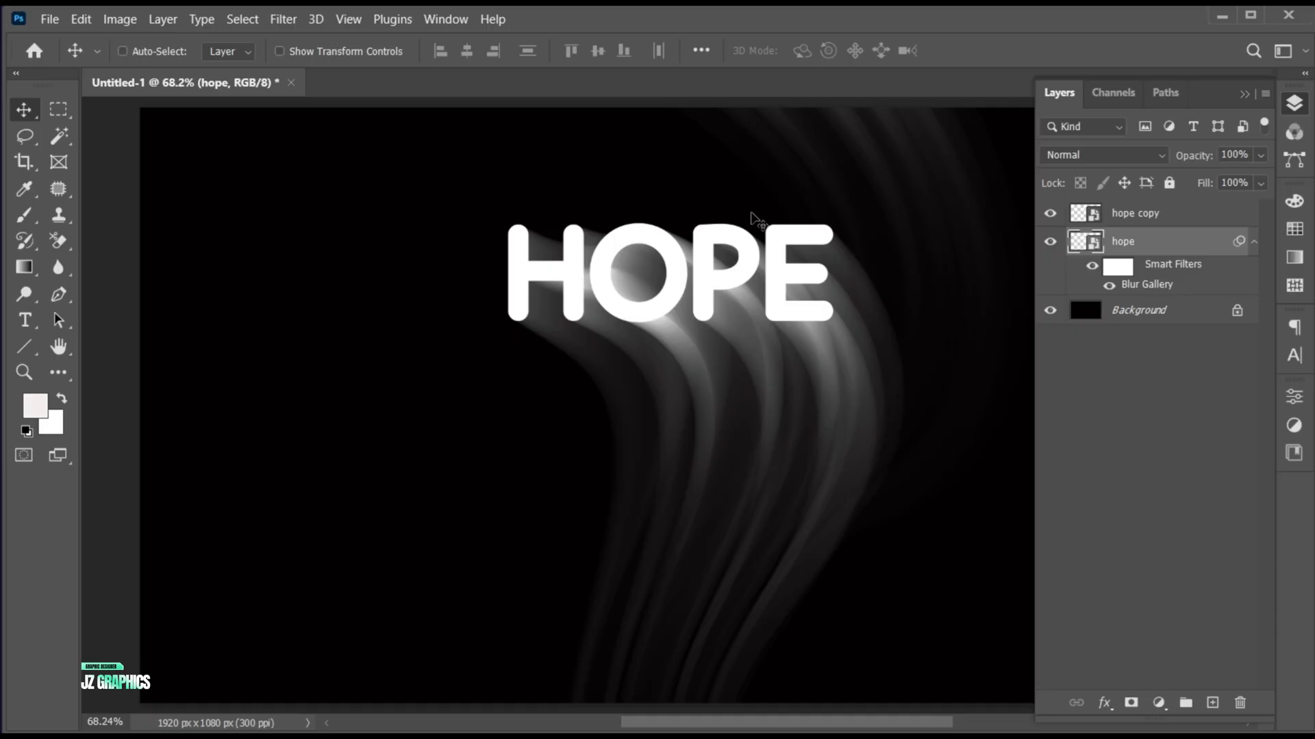
- Give the hope copy layer a Gaussian Blur of about 2.7 px radius
{"action": "left_click", "coordinate": [1120, 215]}
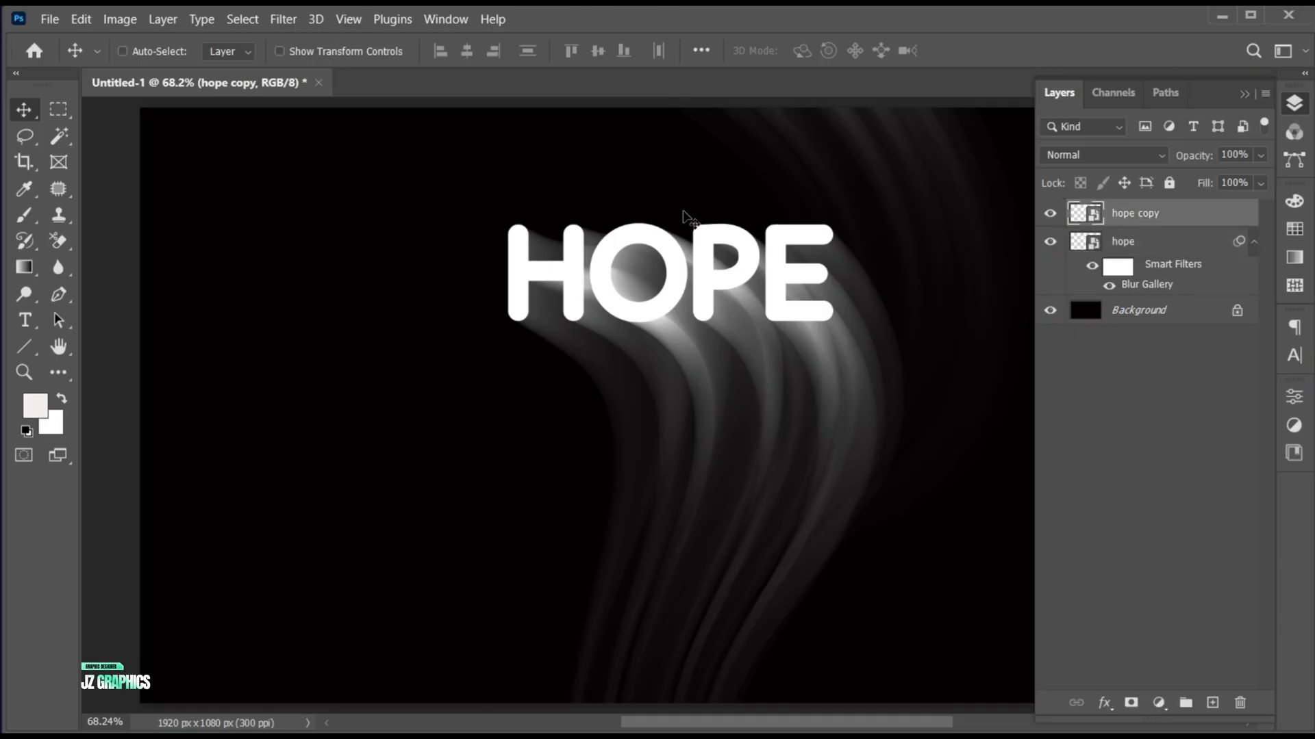
{"action": "left_click", "coordinate": [285, 20]}
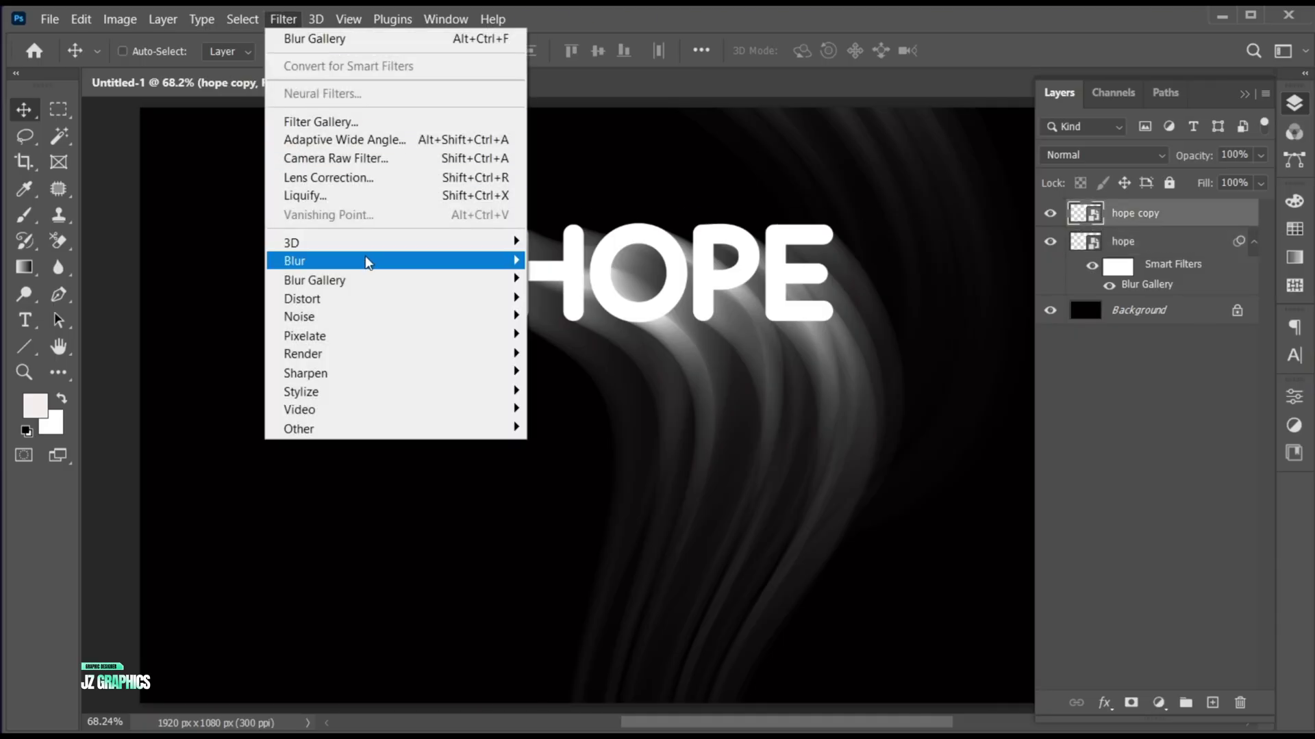
{"action": "mouse_move", "coordinate": [364, 260]}
{"action": "left_click", "coordinate": [580, 335]}
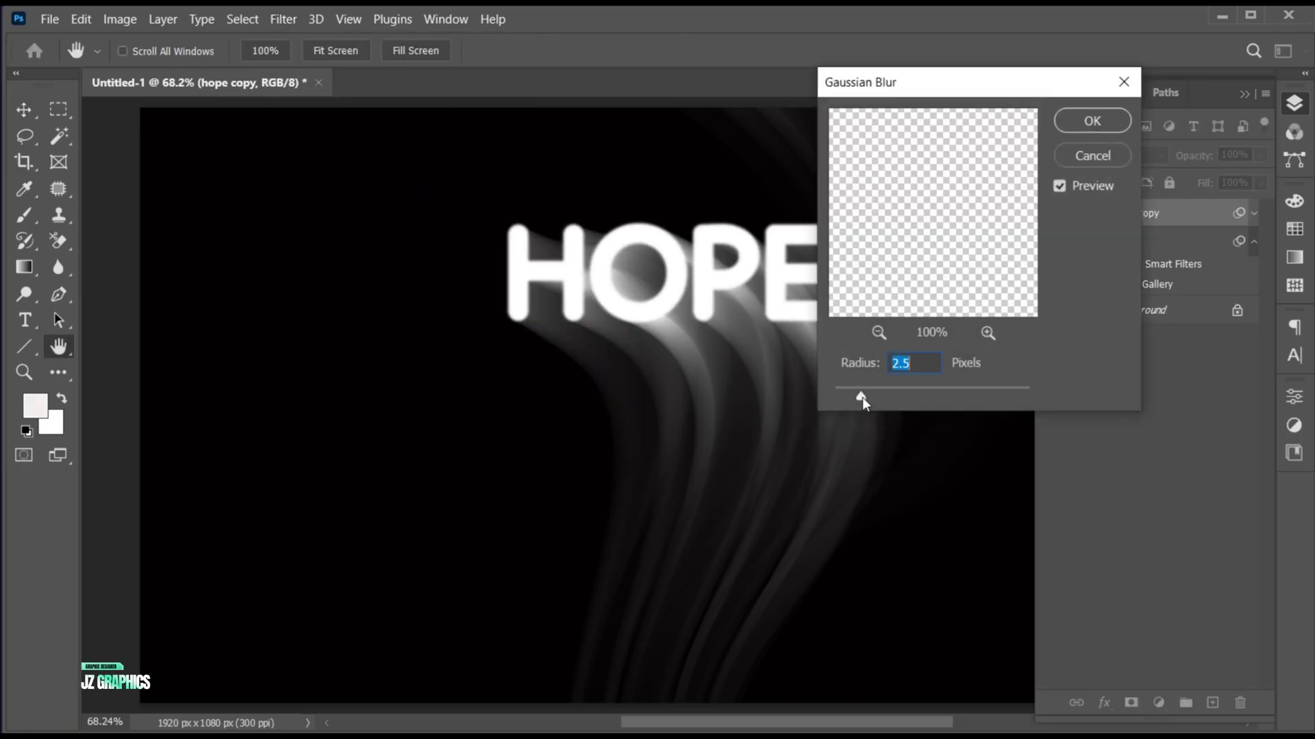
{"action": "left_click_drag", "start_coordinate": [861, 397], "coordinate": [863, 397]}
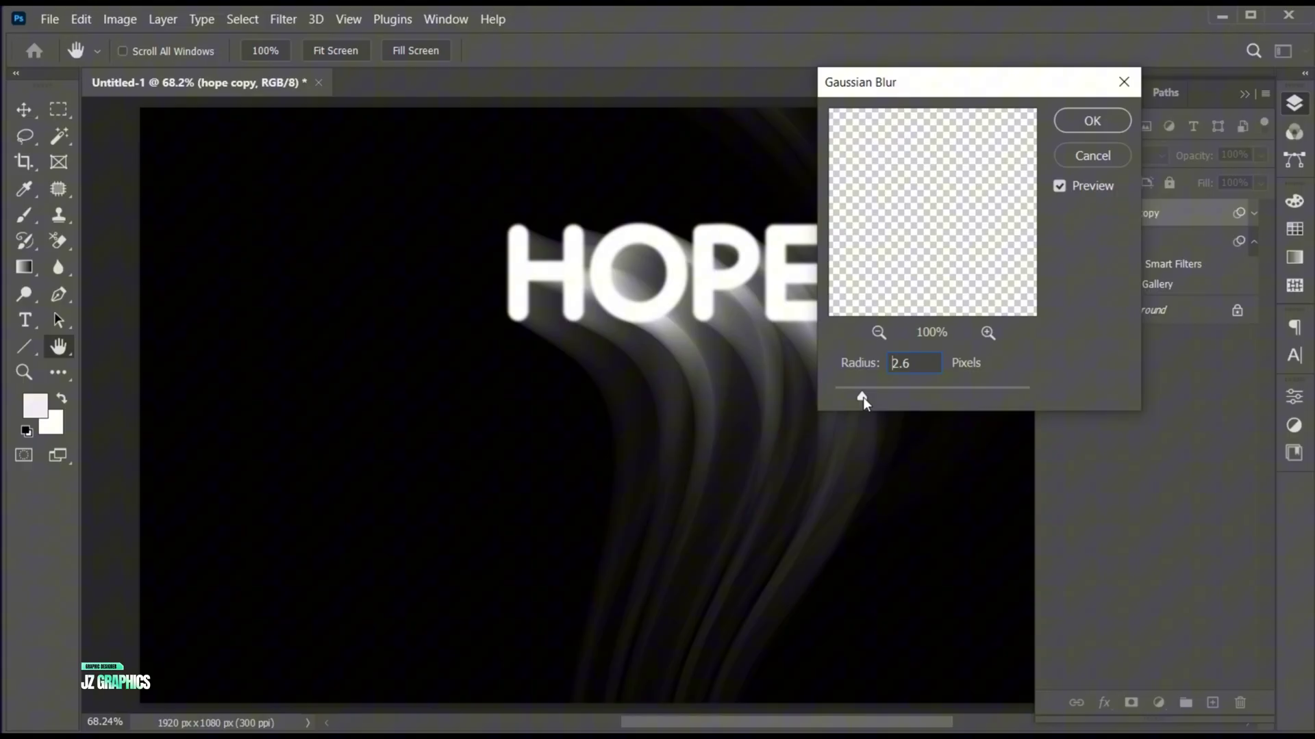
{"action": "left_click", "coordinate": [1092, 121]}
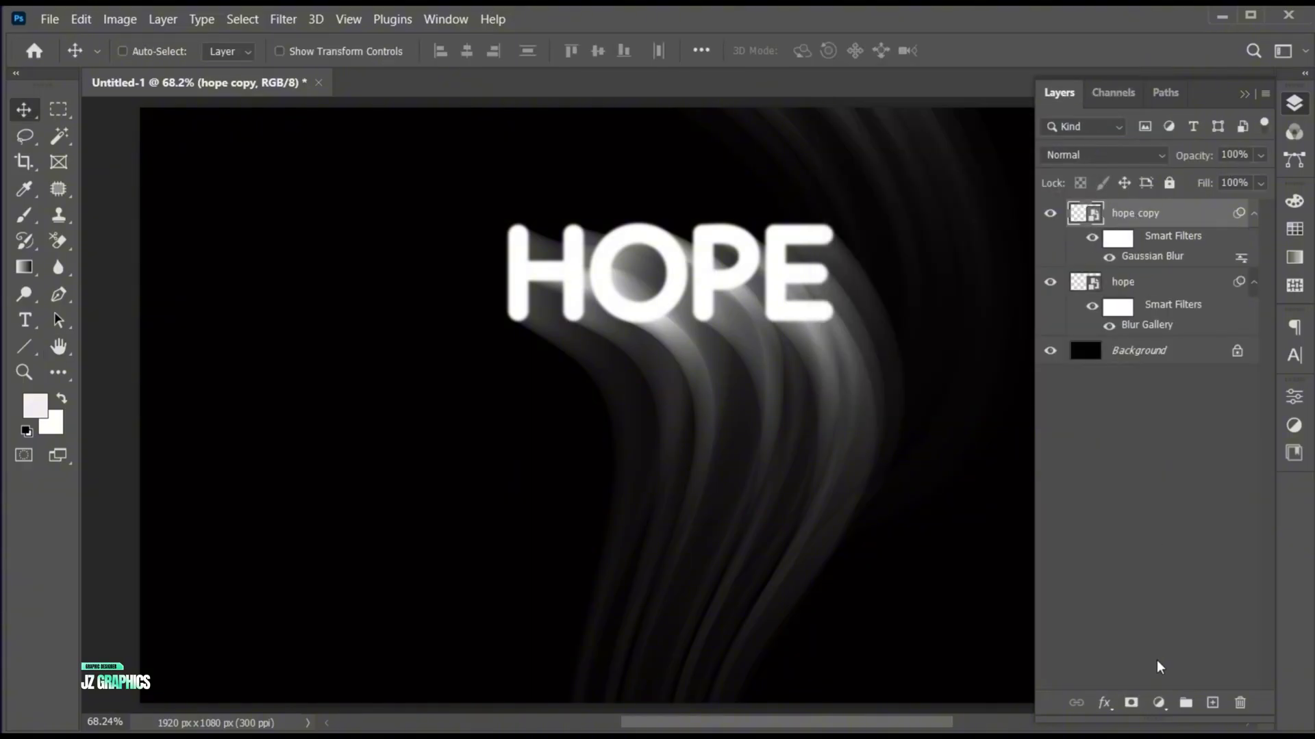
{"action": "left_click", "coordinate": [1157, 703]}
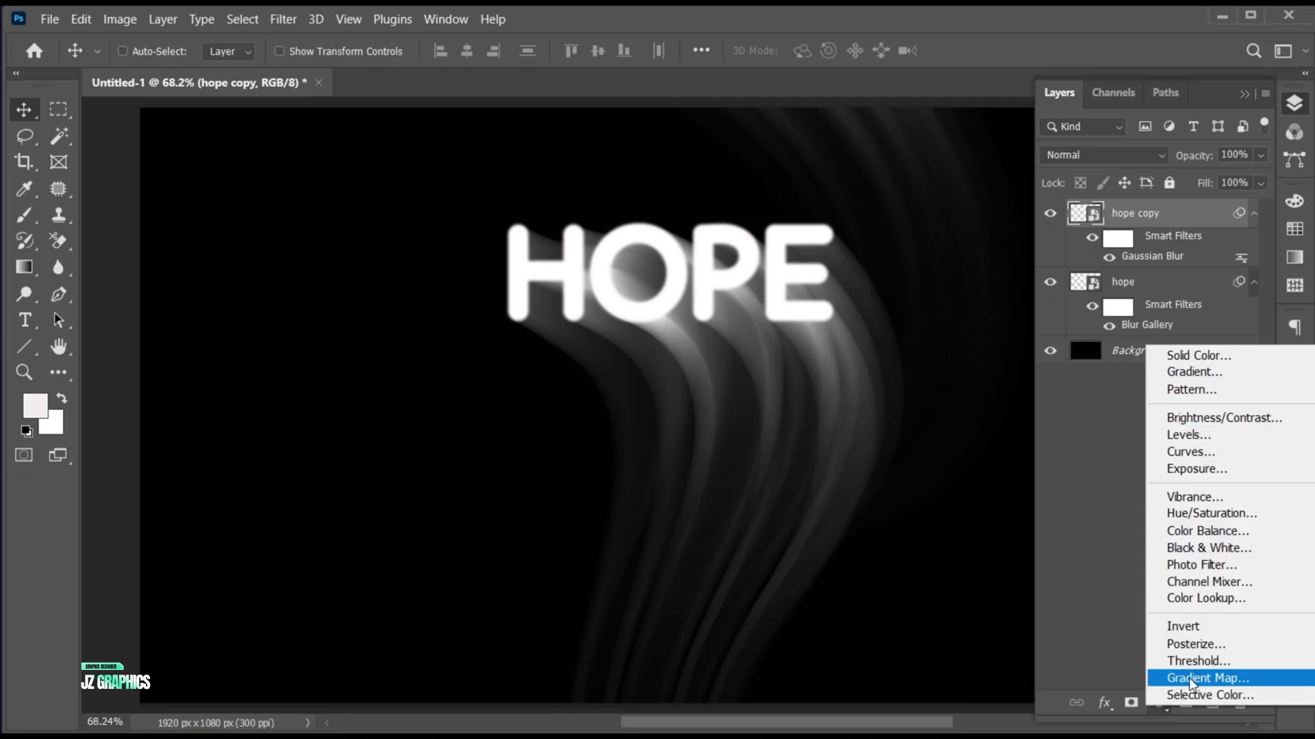
- Add a Gradient Map adjustment layer and open its Gradient Editor
{"action": "left_click", "coordinate": [1262, 683]}
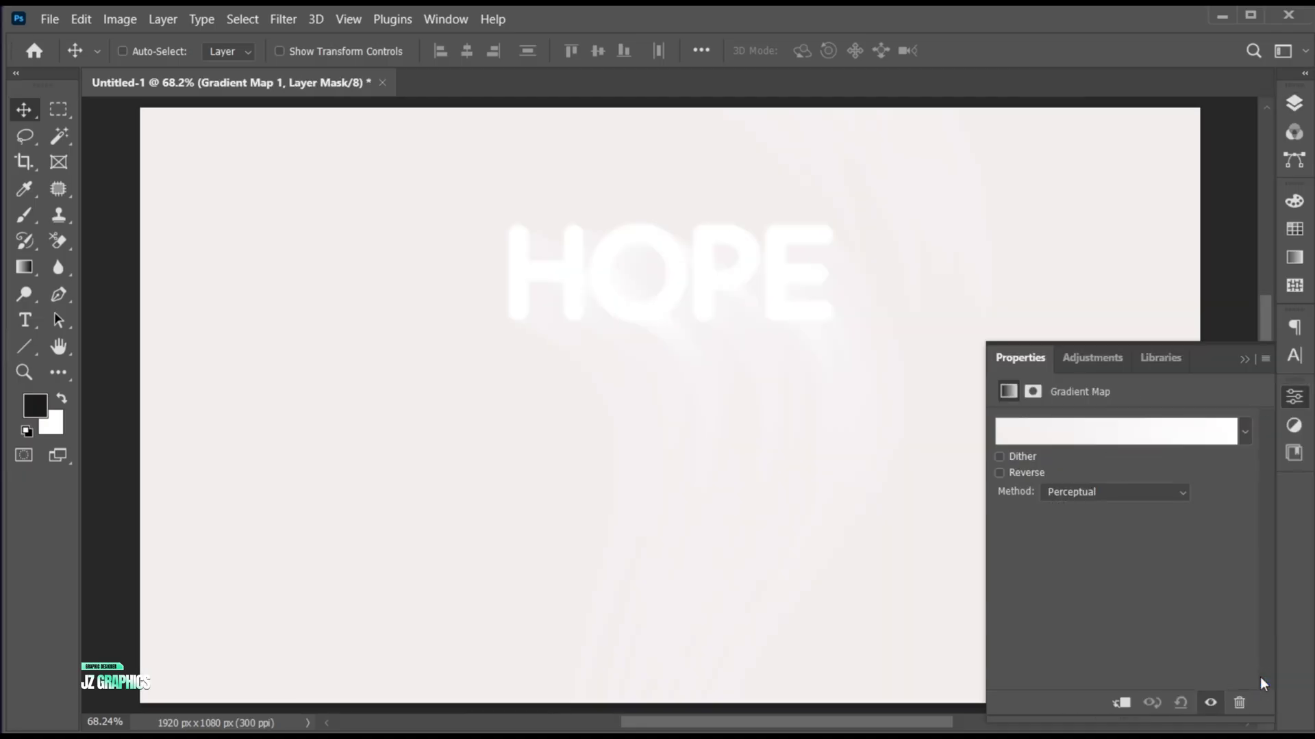
{"action": "left_click", "coordinate": [1035, 438]}
{"action": "left_click_drag", "start_coordinate": [1145, 82], "coordinate": [1090, 79]}
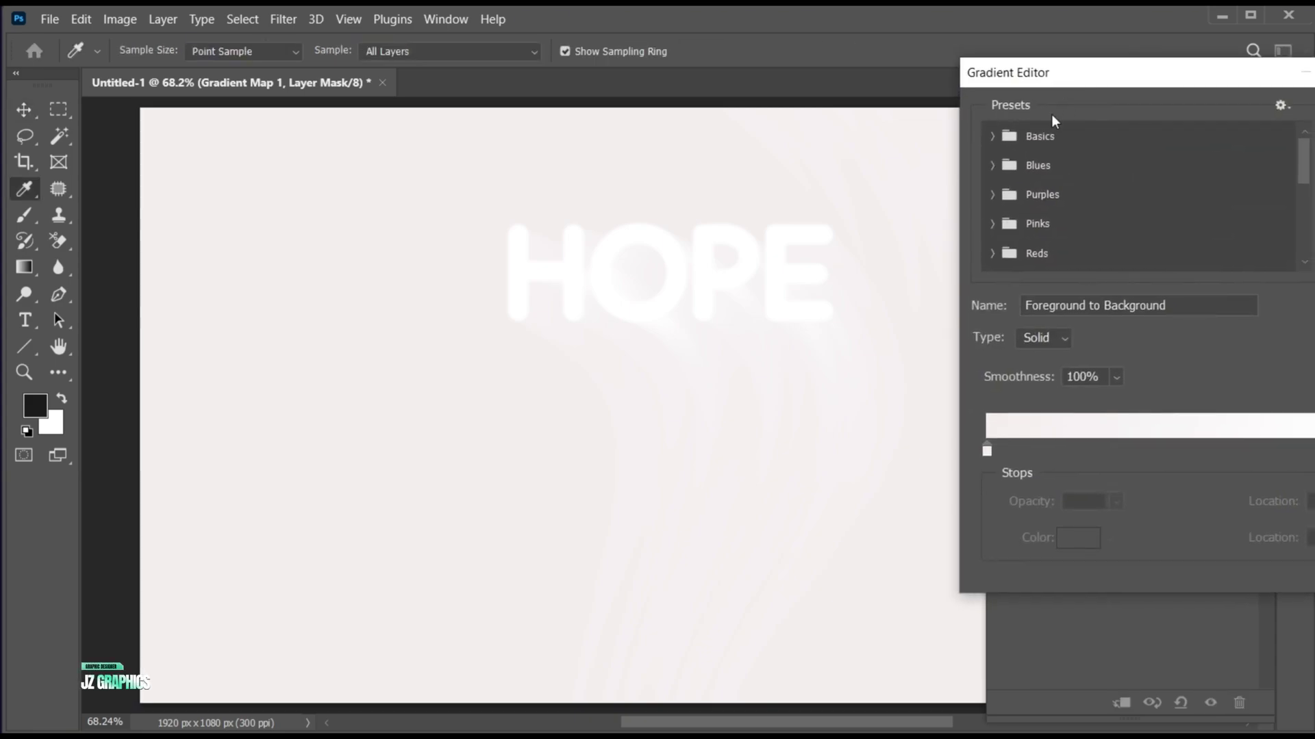
- Start from the Basics Foreground to Background gradient with its first stop set to 020202
{"action": "left_click", "coordinate": [993, 137]}
{"action": "left_click", "coordinate": [1013, 166]}
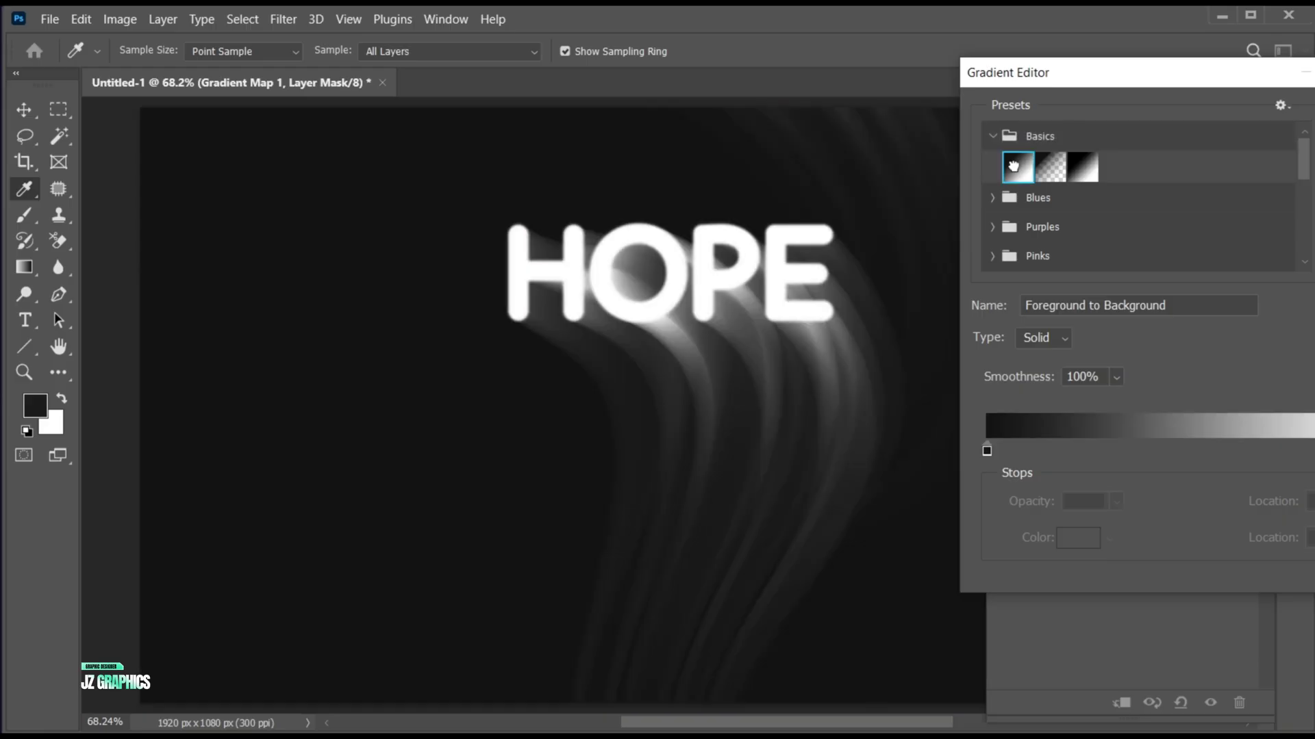
{"action": "left_click", "coordinate": [987, 450]}
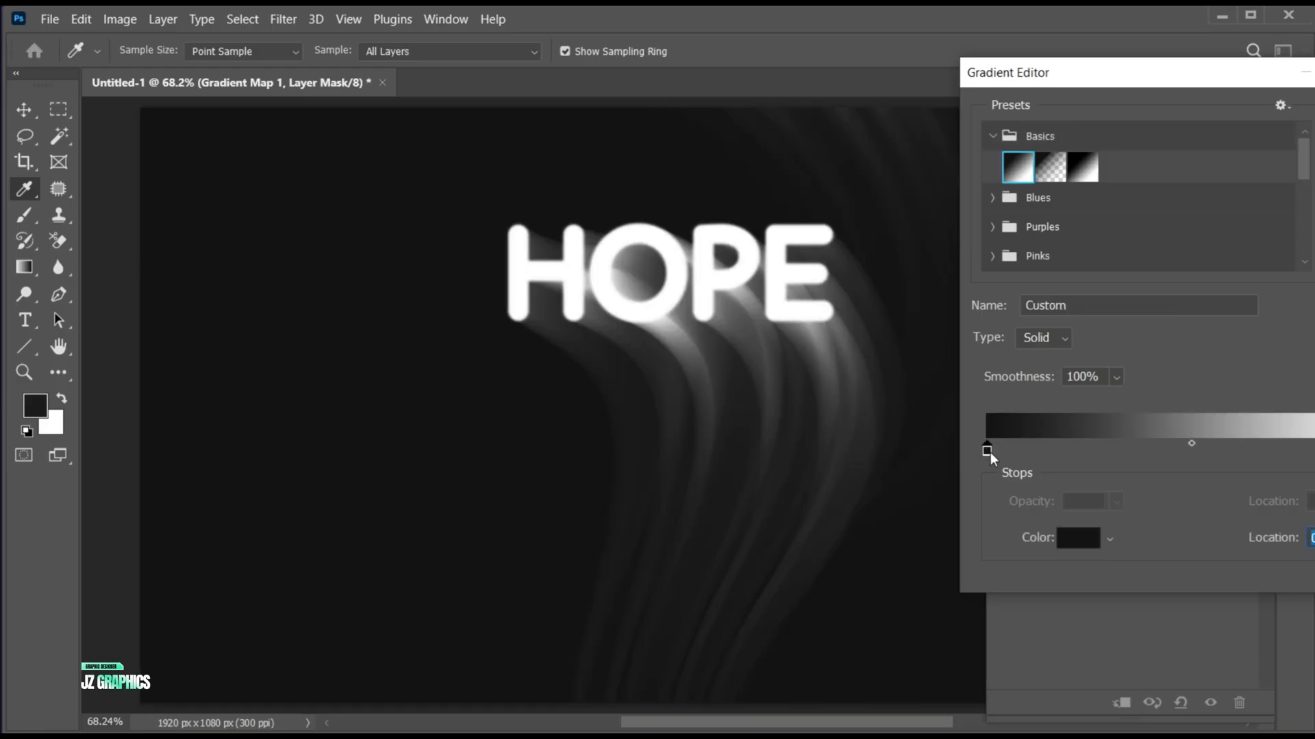
{"action": "left_click", "coordinate": [1074, 537]}
{"action": "left_click", "coordinate": [656, 431]}
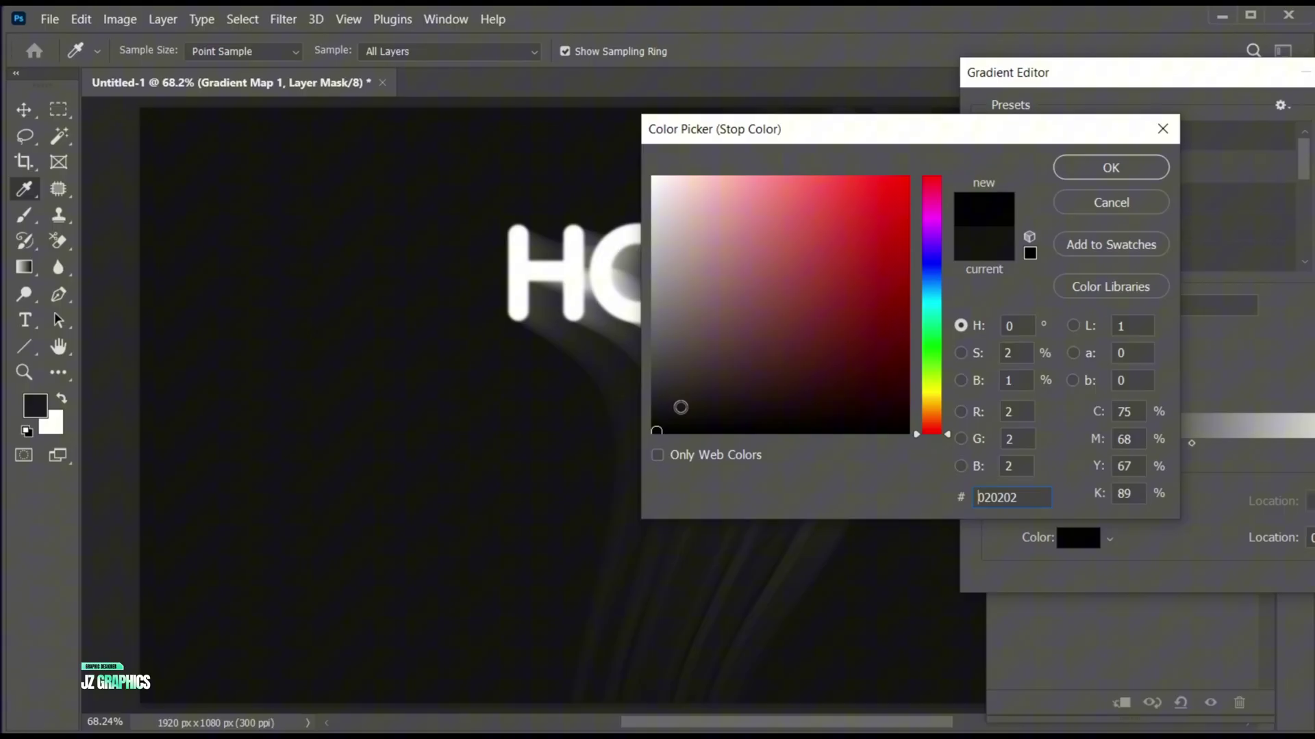
{"action": "left_click", "coordinate": [1091, 167]}
- Add a bright red stop partway along the gradient
{"action": "left_click", "coordinate": [1100, 449]}
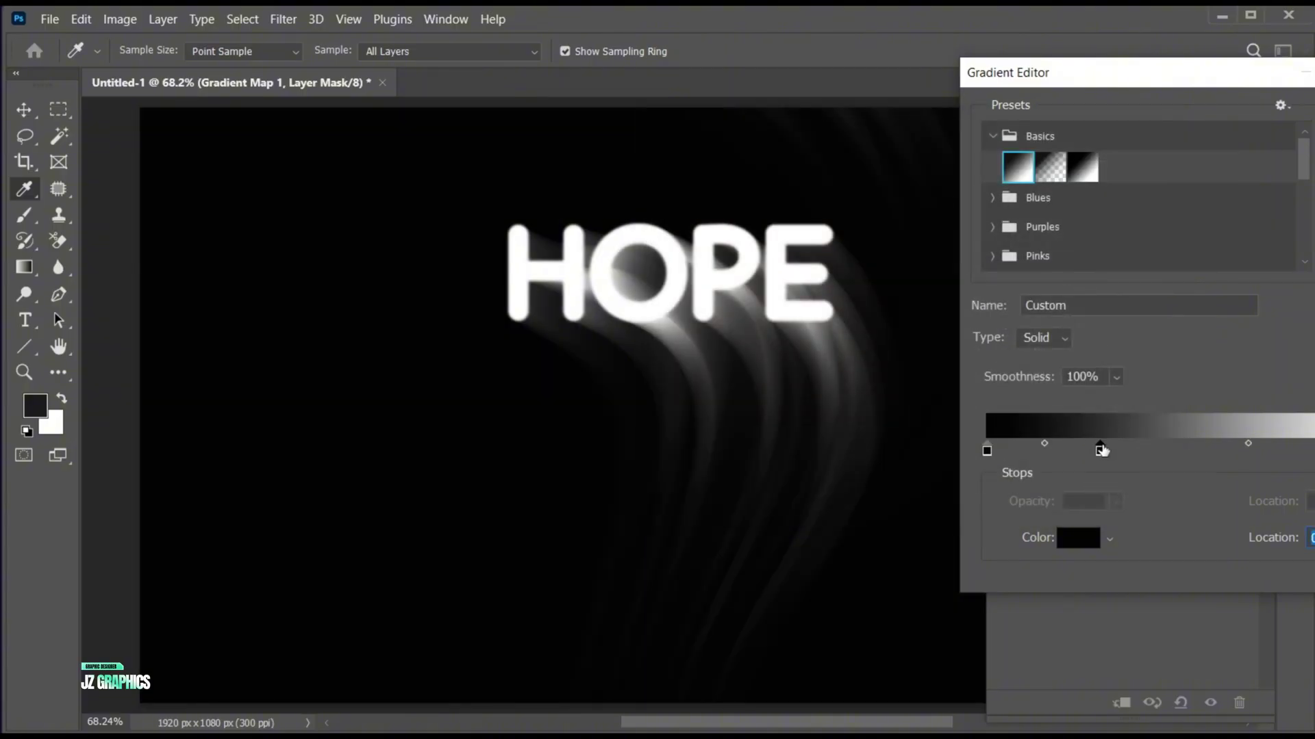
{"action": "left_click", "coordinate": [1080, 538]}
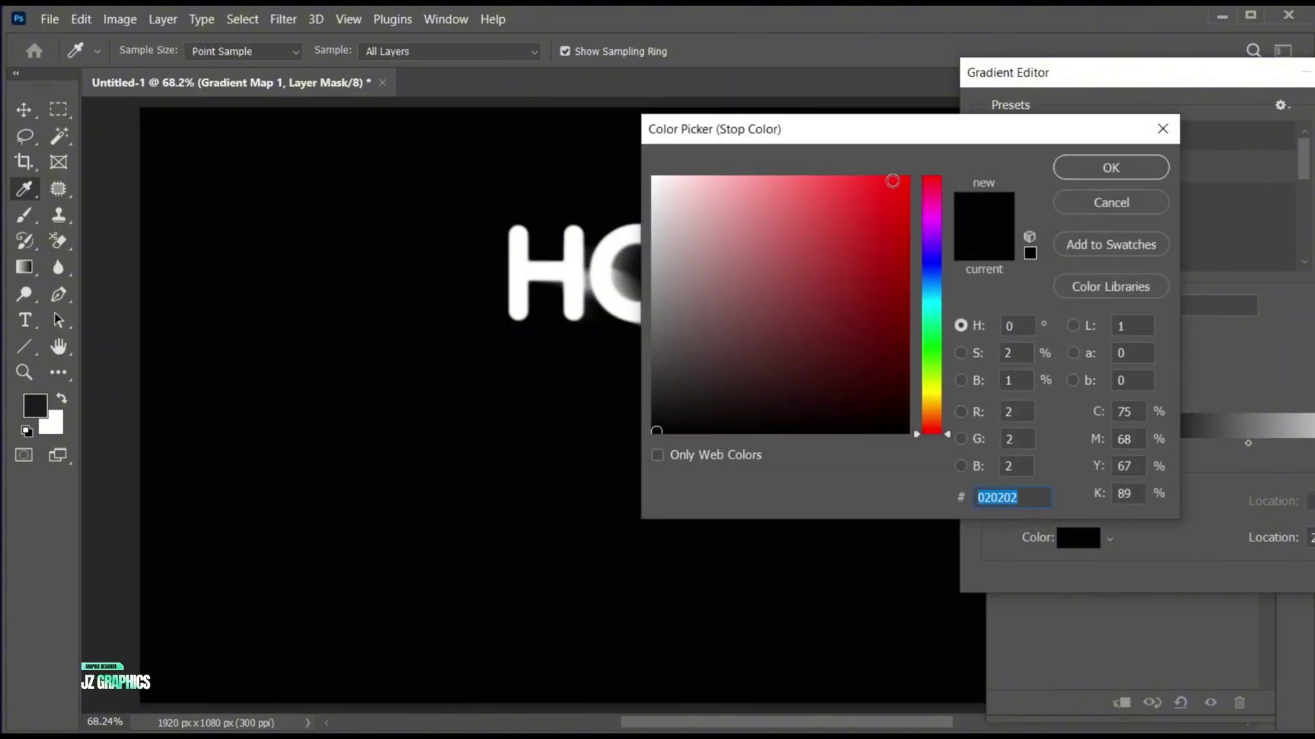
{"action": "left_click", "coordinate": [894, 172]}
{"action": "left_click_drag", "start_coordinate": [894, 170], "coordinate": [899, 169]}
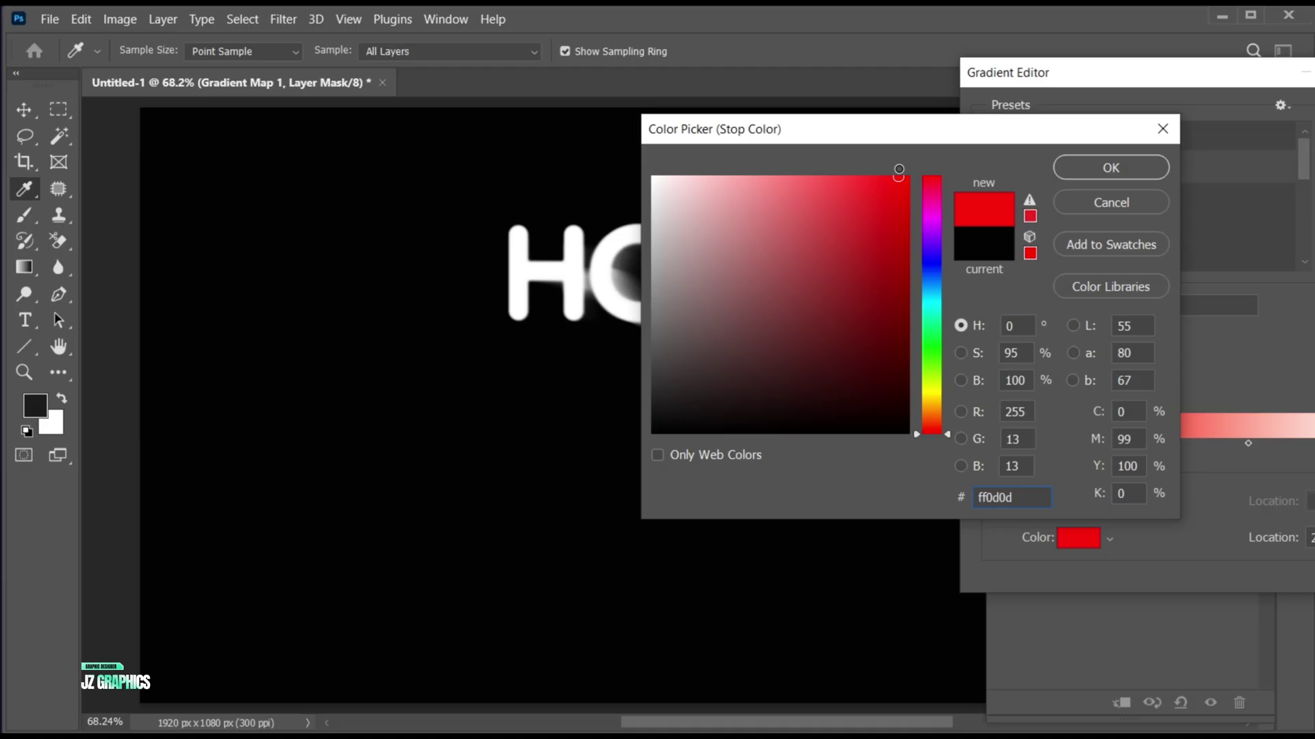
{"action": "left_click", "coordinate": [1109, 167]}
{"action": "left_click_drag", "start_coordinate": [1101, 455], "coordinate": [1095, 446]}
- Add a saturated orange stop and a yellow end stop, then accept the gradient
{"action": "left_click", "coordinate": [1198, 450]}
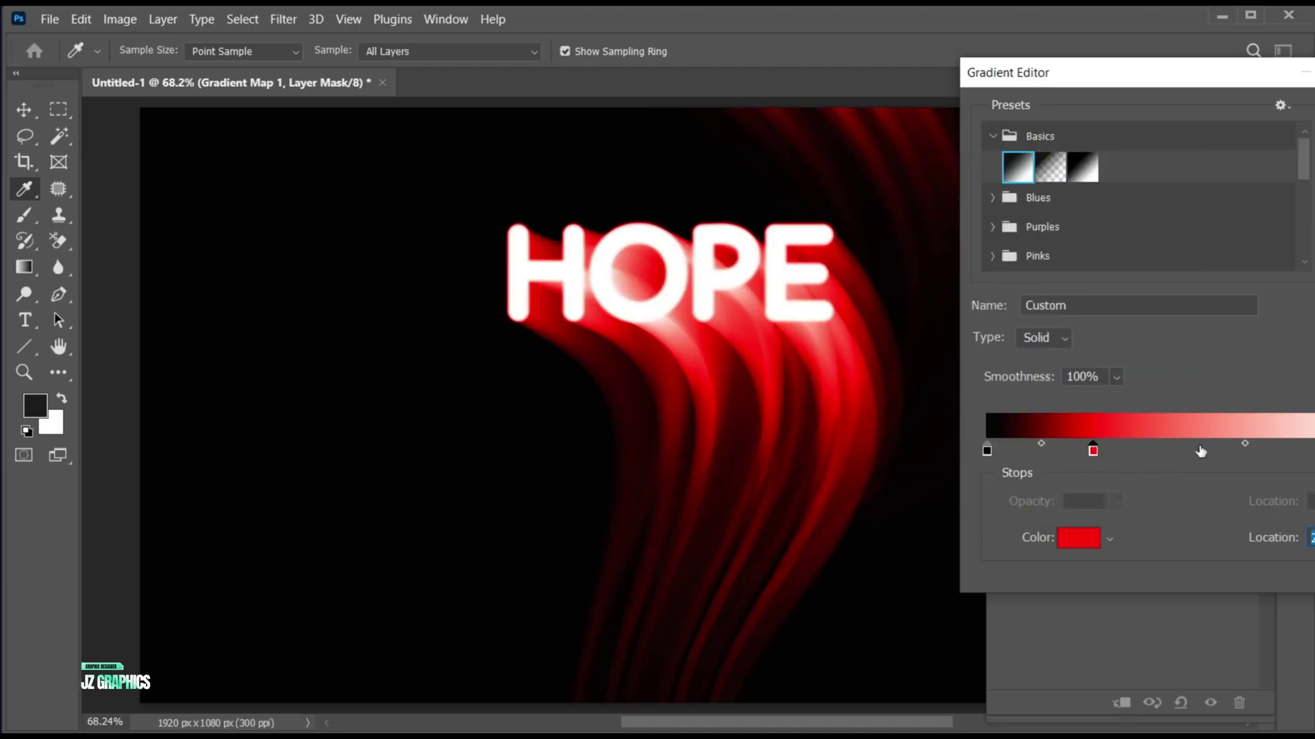
{"action": "left_click", "coordinate": [1065, 540]}
{"action": "left_click_drag", "start_coordinate": [917, 429], "coordinate": [919, 407]}
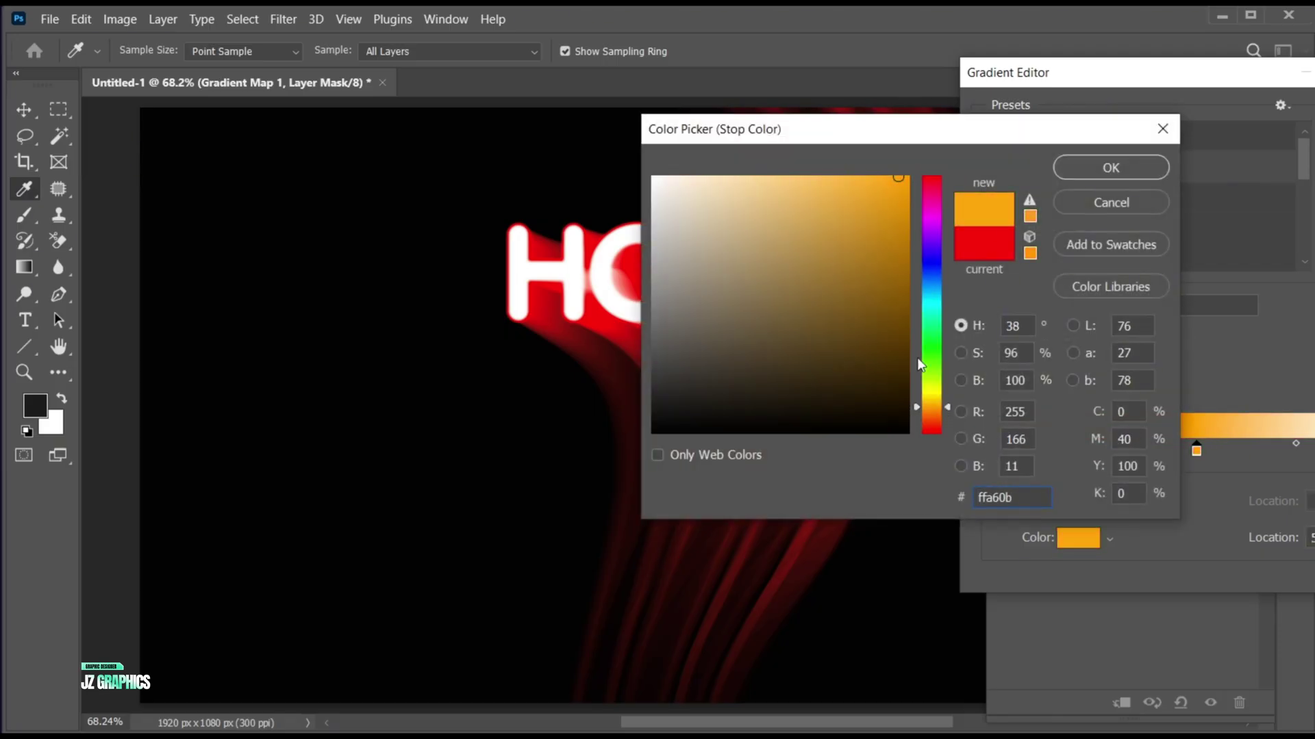
{"action": "left_click_drag", "start_coordinate": [902, 185], "coordinate": [914, 169]}
{"action": "left_click", "coordinate": [1074, 170]}
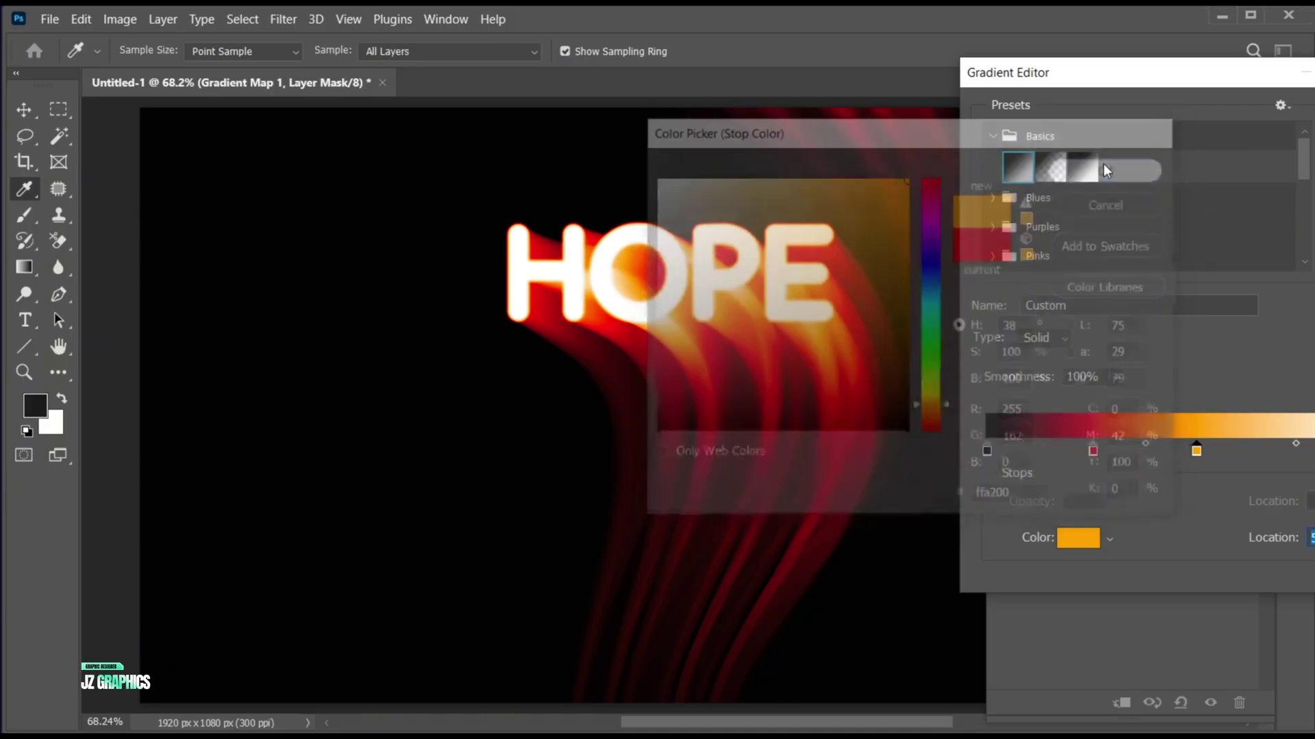
{"action": "left_click", "coordinate": [1286, 452]}
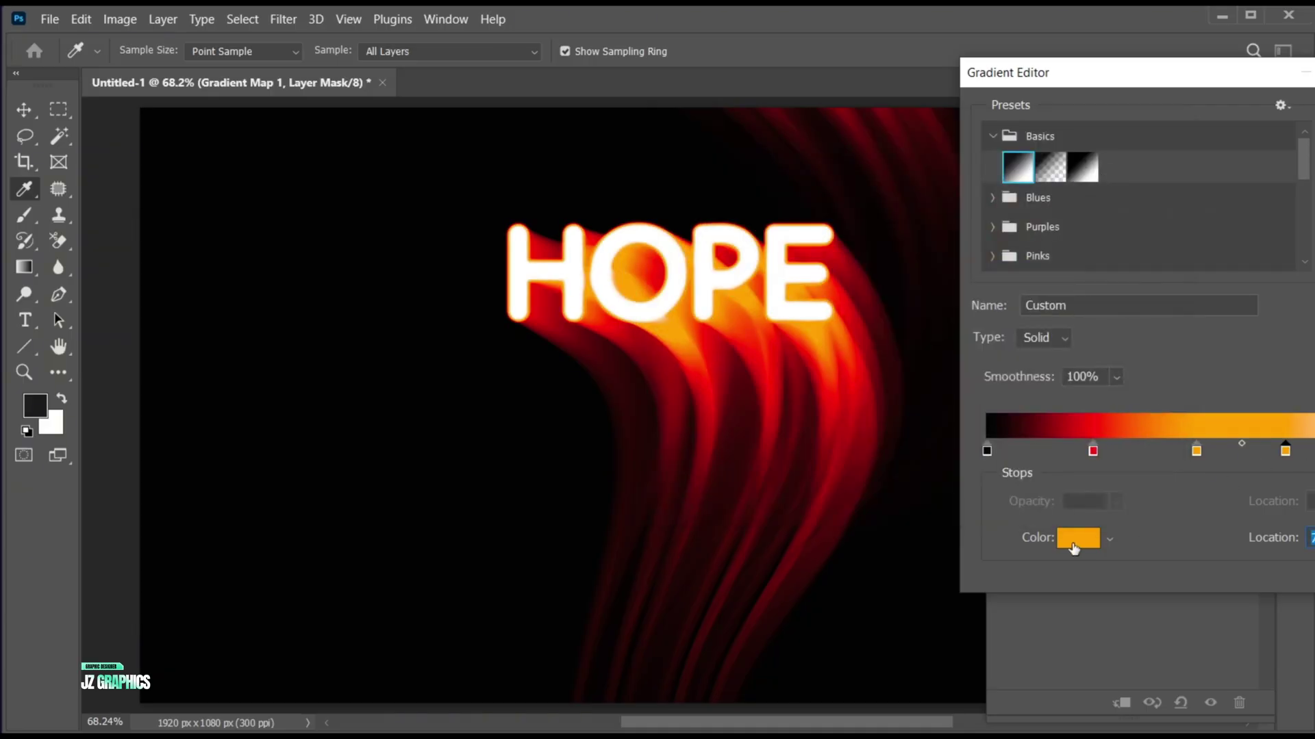
{"action": "left_click", "coordinate": [1073, 540]}
{"action": "left_click_drag", "start_coordinate": [924, 398], "coordinate": [919, 388]}
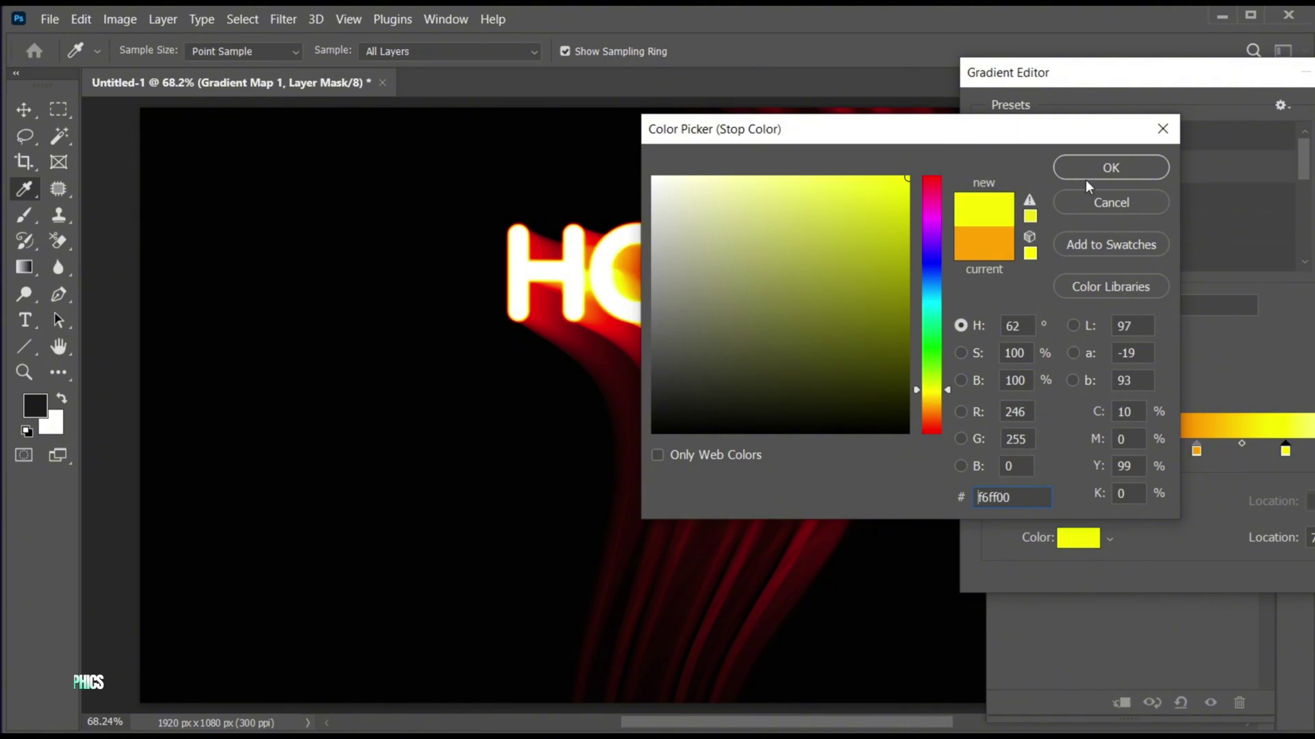
{"action": "left_click", "coordinate": [1115, 168]}
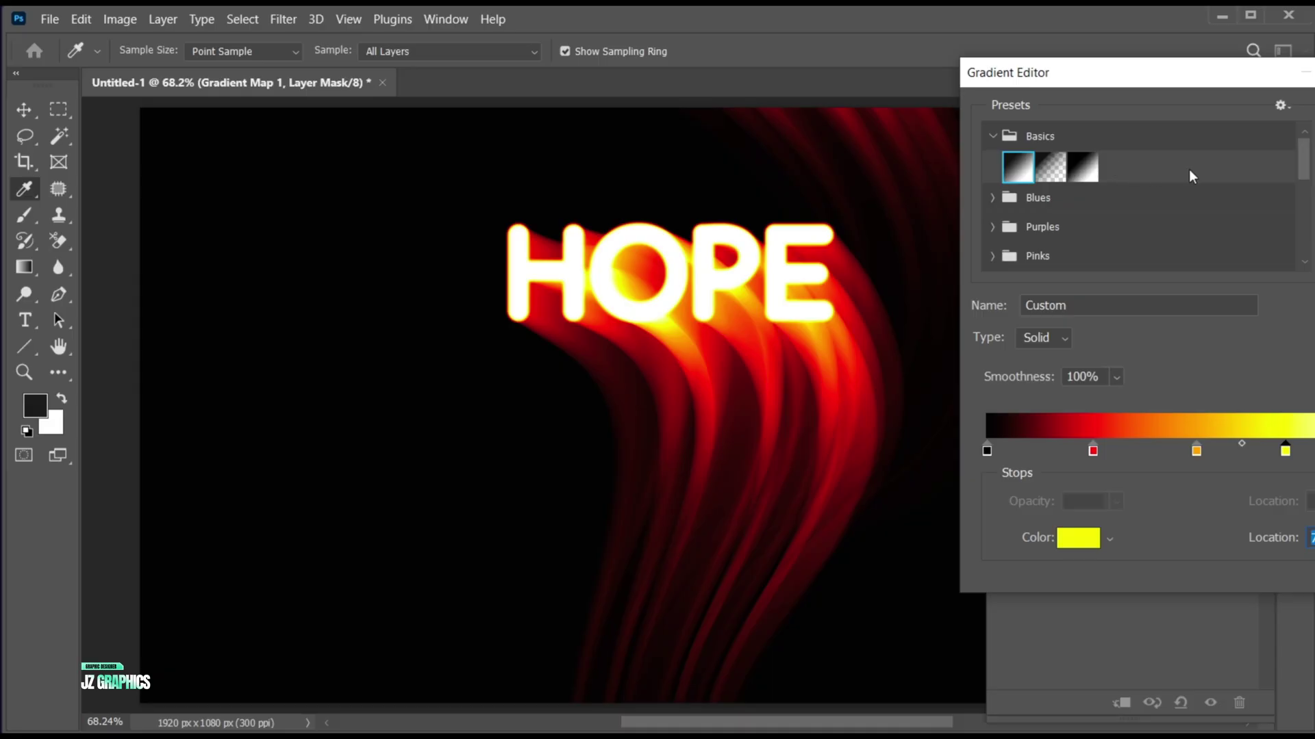
{"action": "key", "text": "Return"}
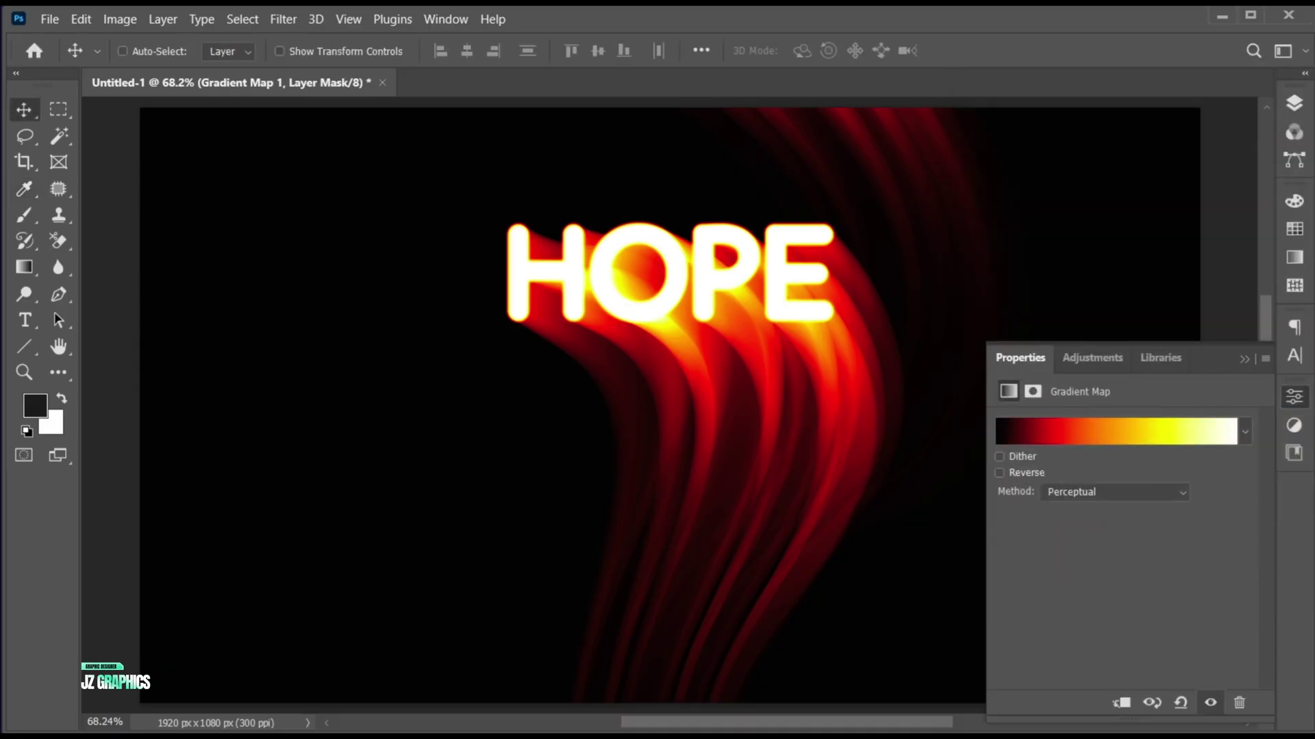
- Return to the Layers panel and select the hope layer
{"action": "left_click", "coordinate": [1244, 359]}
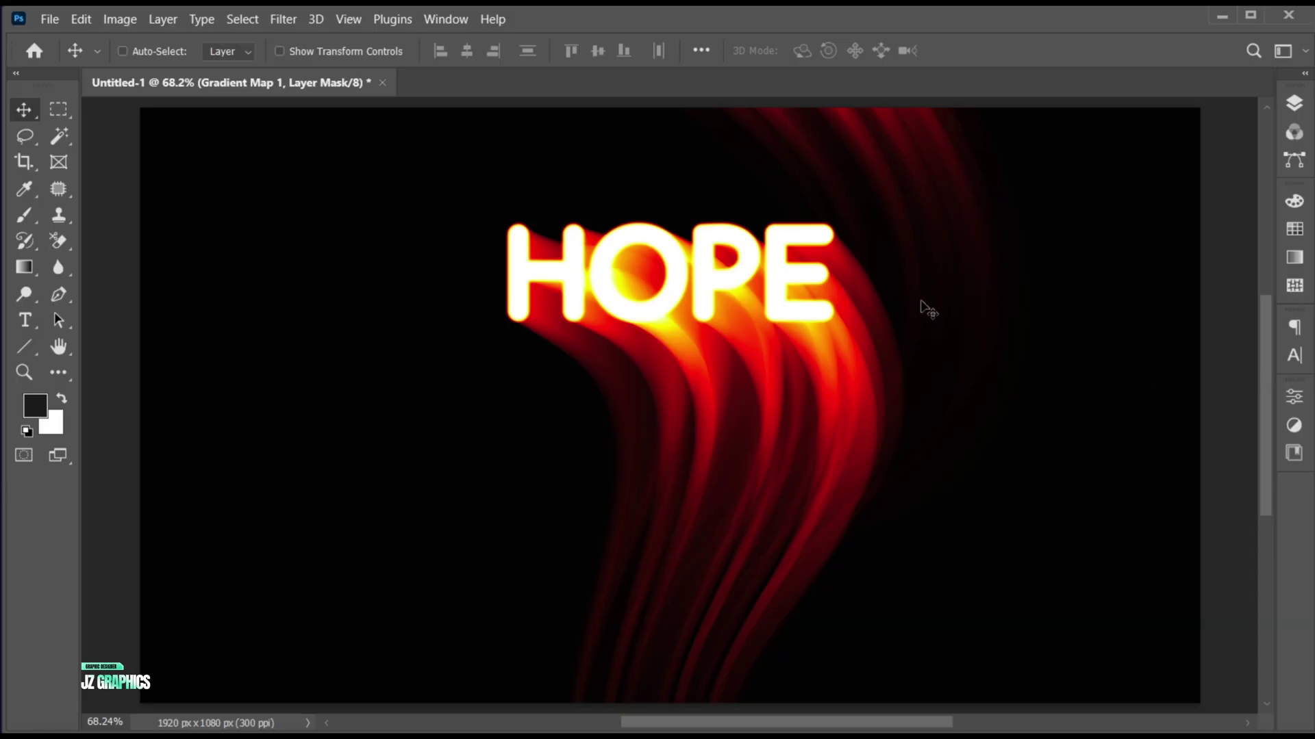
{"action": "left_click", "coordinate": [1294, 103]}
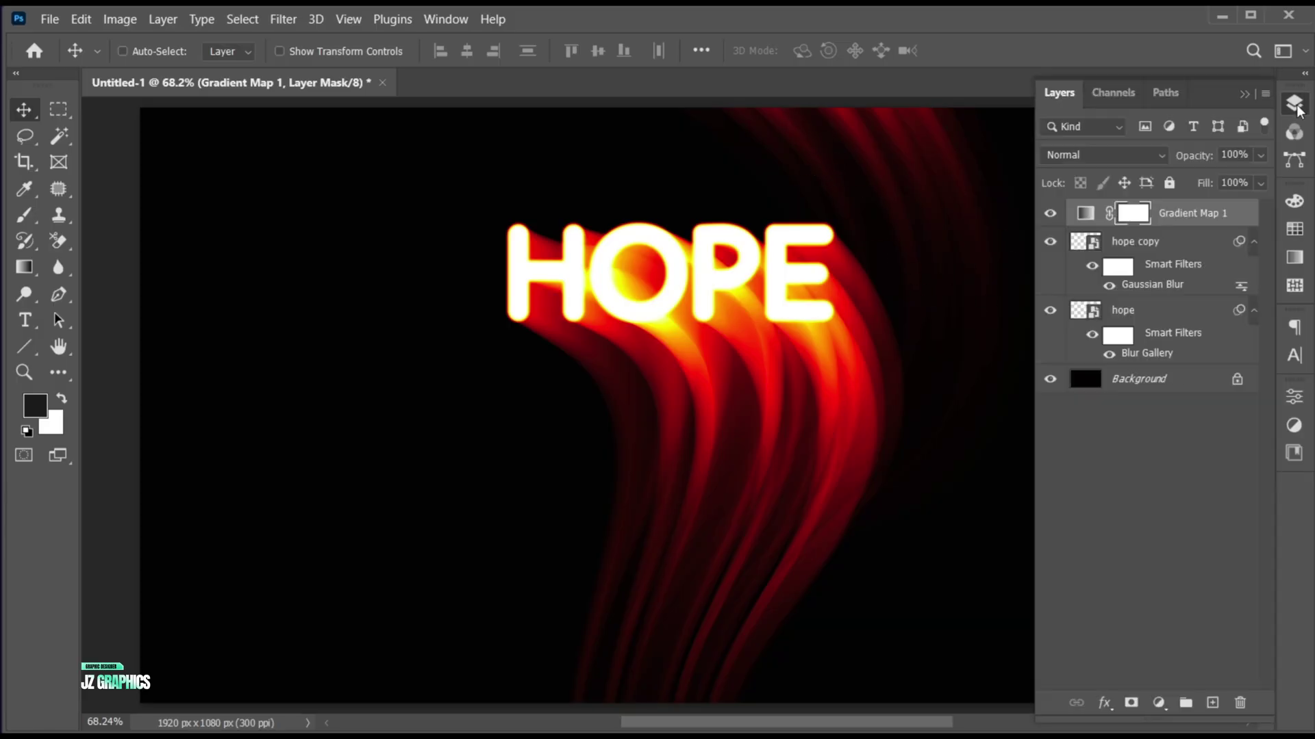
{"action": "left_click_drag", "start_coordinate": [901, 507], "coordinate": [859, 502]}
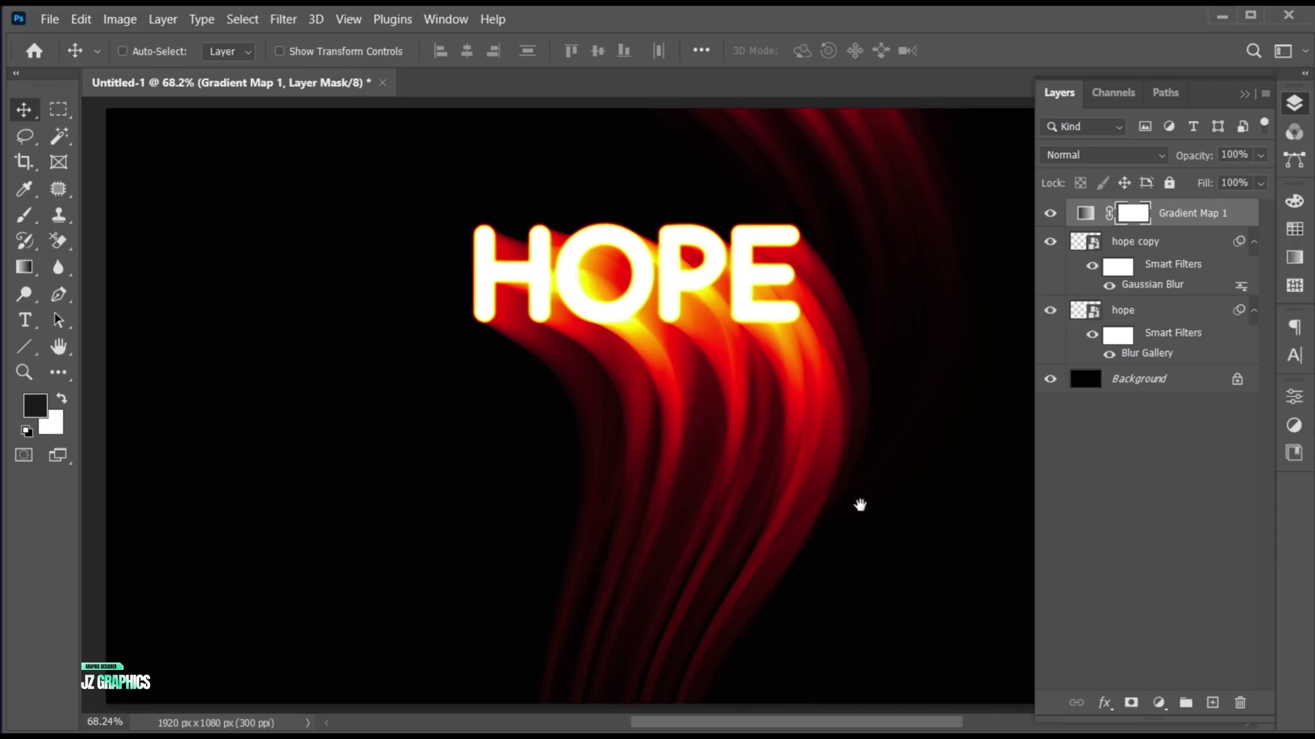
{"action": "left_click", "coordinate": [1126, 328]}
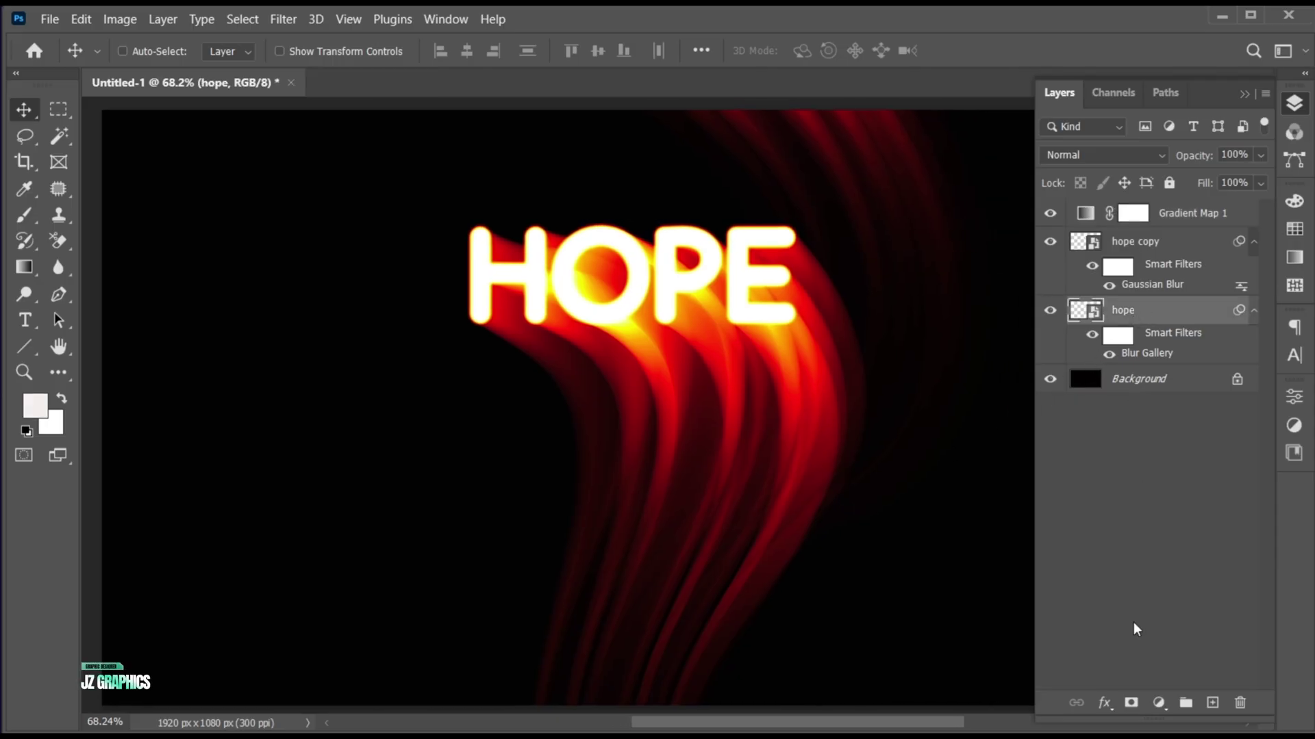
- Mask the hope layer, paint out the upper-right streaks in black, then select Gradient Map 1
{"action": "left_click", "coordinate": [1131, 703]}
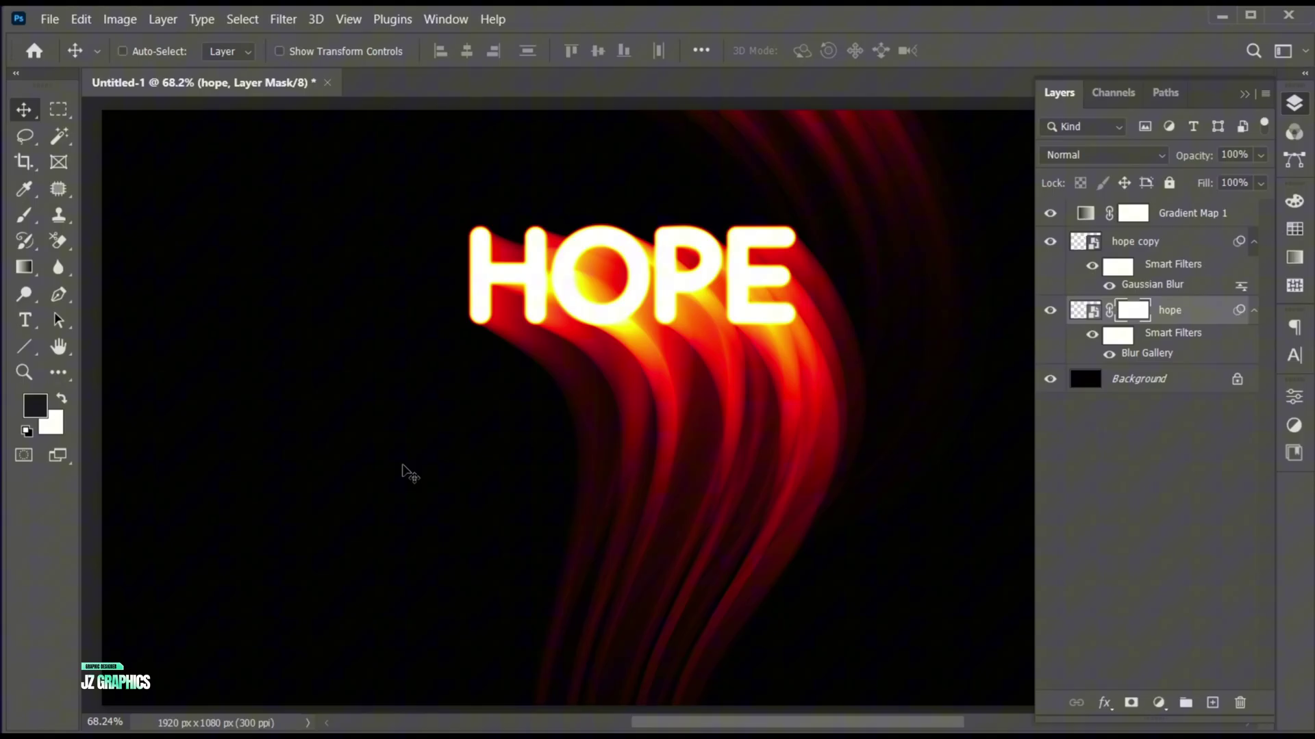
{"action": "left_click", "coordinate": [26, 216]}
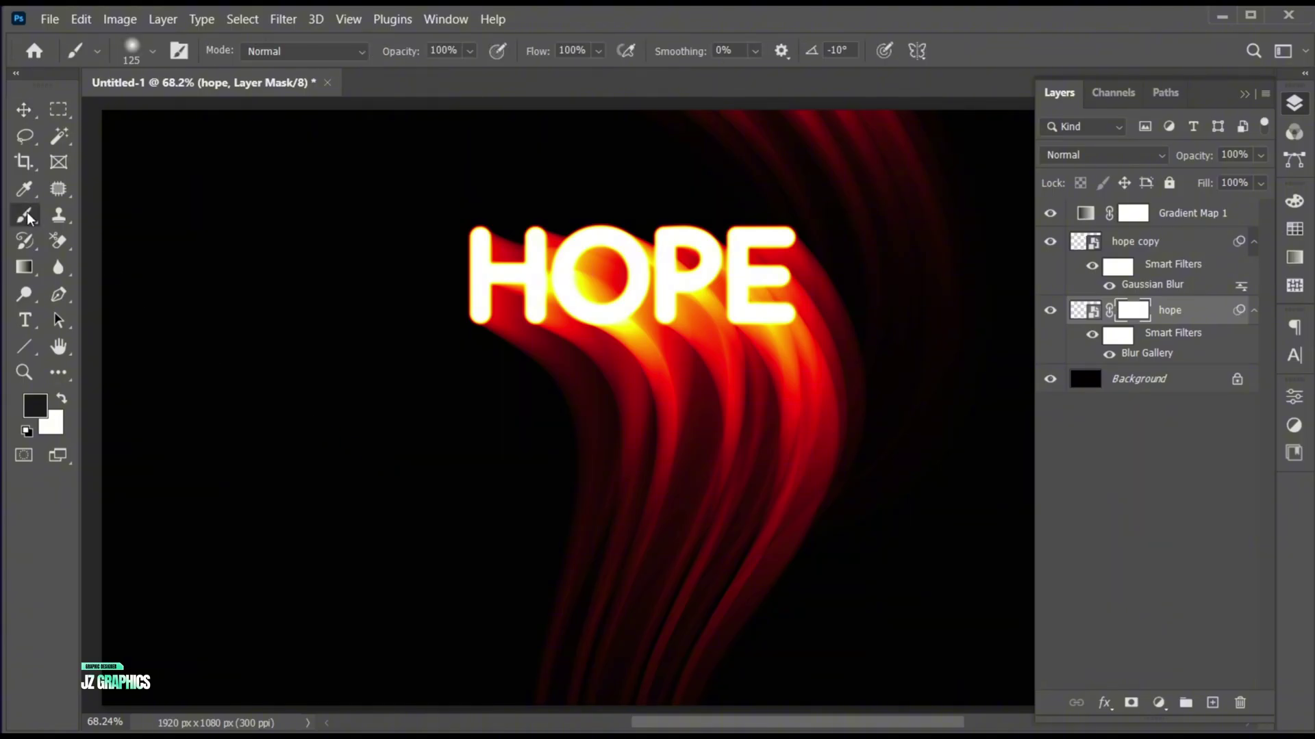
{"action": "mouse_move", "coordinate": [868, 212]}
{"action": "left_mouse_down"}
{"action": "mouse_move", "coordinate": [907, 201]}
{"action": "mouse_move", "coordinate": [938, 229]}
{"action": "mouse_move", "coordinate": [713, 140]}
{"action": "mouse_move", "coordinate": [944, 136]}
{"action": "mouse_move", "coordinate": [795, 154]}
{"action": "mouse_move", "coordinate": [854, 218]}
{"action": "mouse_move", "coordinate": [731, 120]}
{"action": "mouse_move", "coordinate": [858, 136]}
{"action": "mouse_move", "coordinate": [809, 171]}
{"action": "mouse_move", "coordinate": [940, 349]}
{"action": "mouse_move", "coordinate": [928, 222]}
{"action": "mouse_move", "coordinate": [914, 239]}
{"action": "mouse_move", "coordinate": [871, 240]}
{"action": "mouse_move", "coordinate": [857, 217]}
{"action": "mouse_move", "coordinate": [929, 155]}
{"action": "mouse_move", "coordinate": [942, 190]}
{"action": "left_mouse_up"}
{"action": "key", "text": "v"}
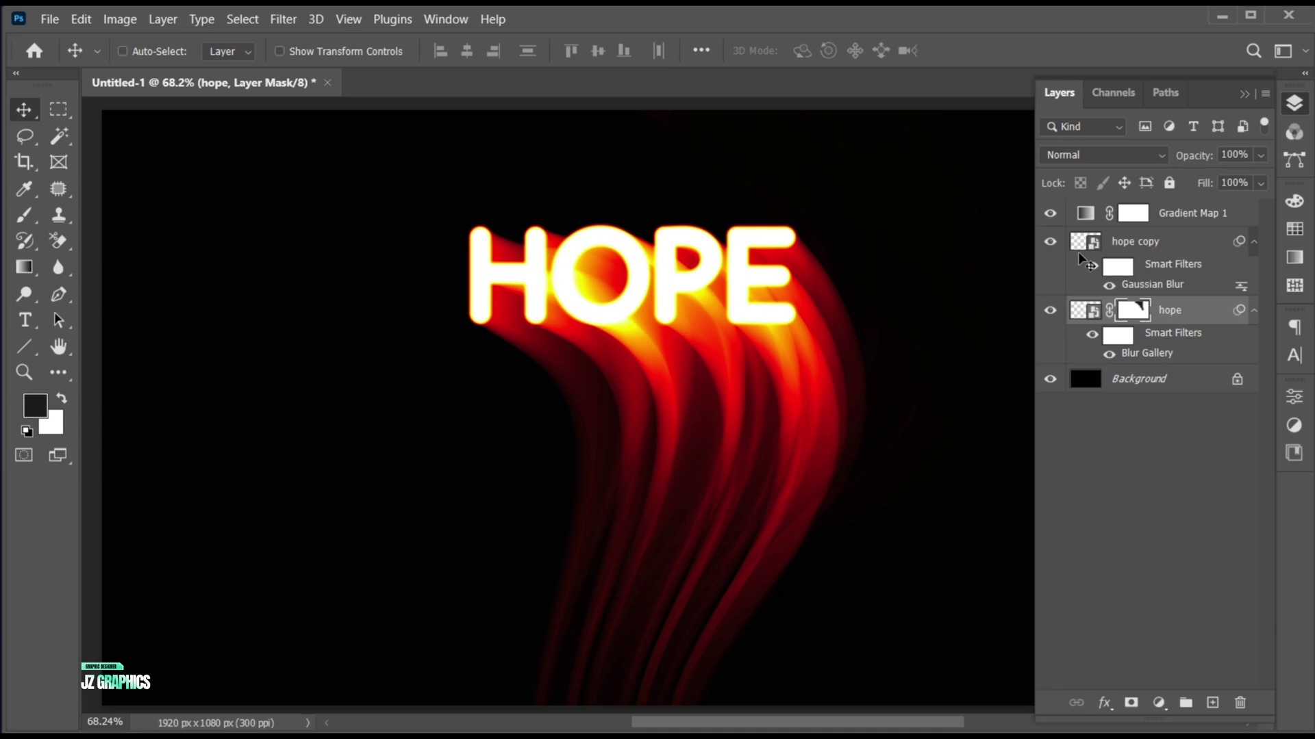
{"action": "left_click", "coordinate": [1188, 217]}
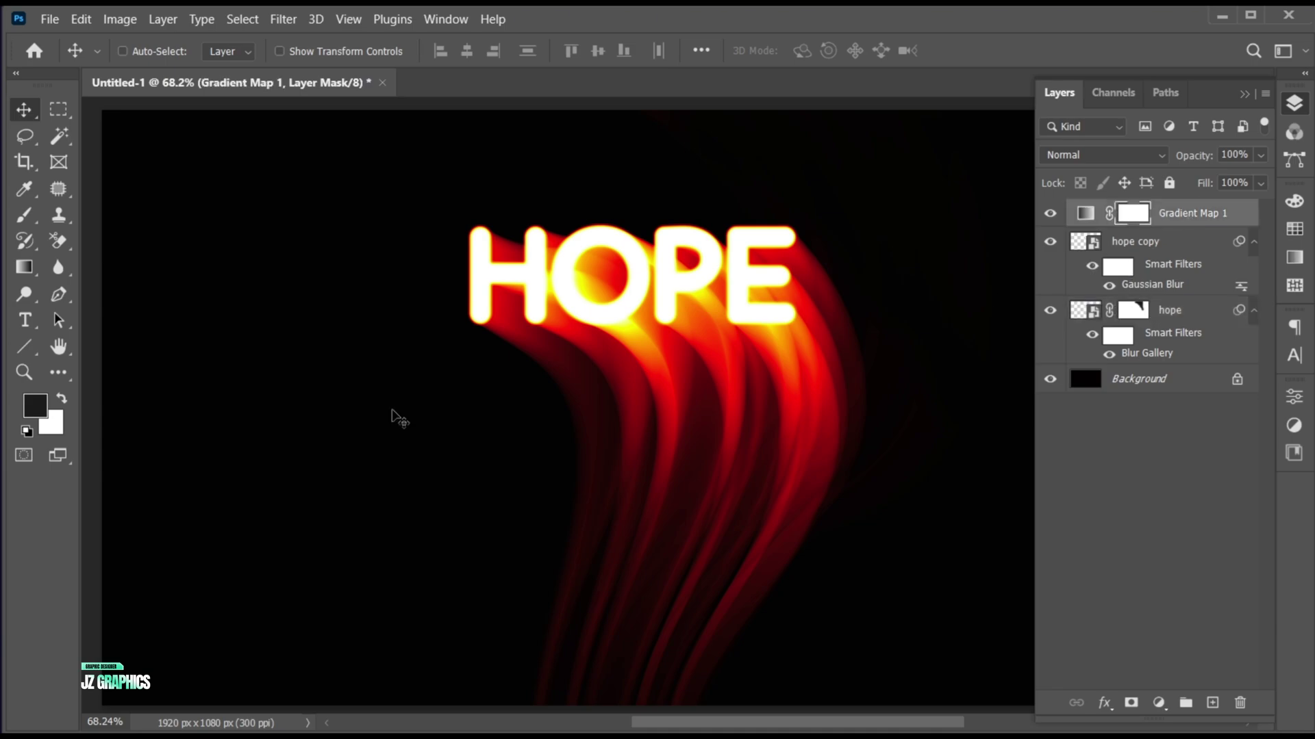
- Type JUST DO IT above HOPE and set it in Futura LT Condensed Bold
{"action": "left_click", "coordinate": [25, 319]}
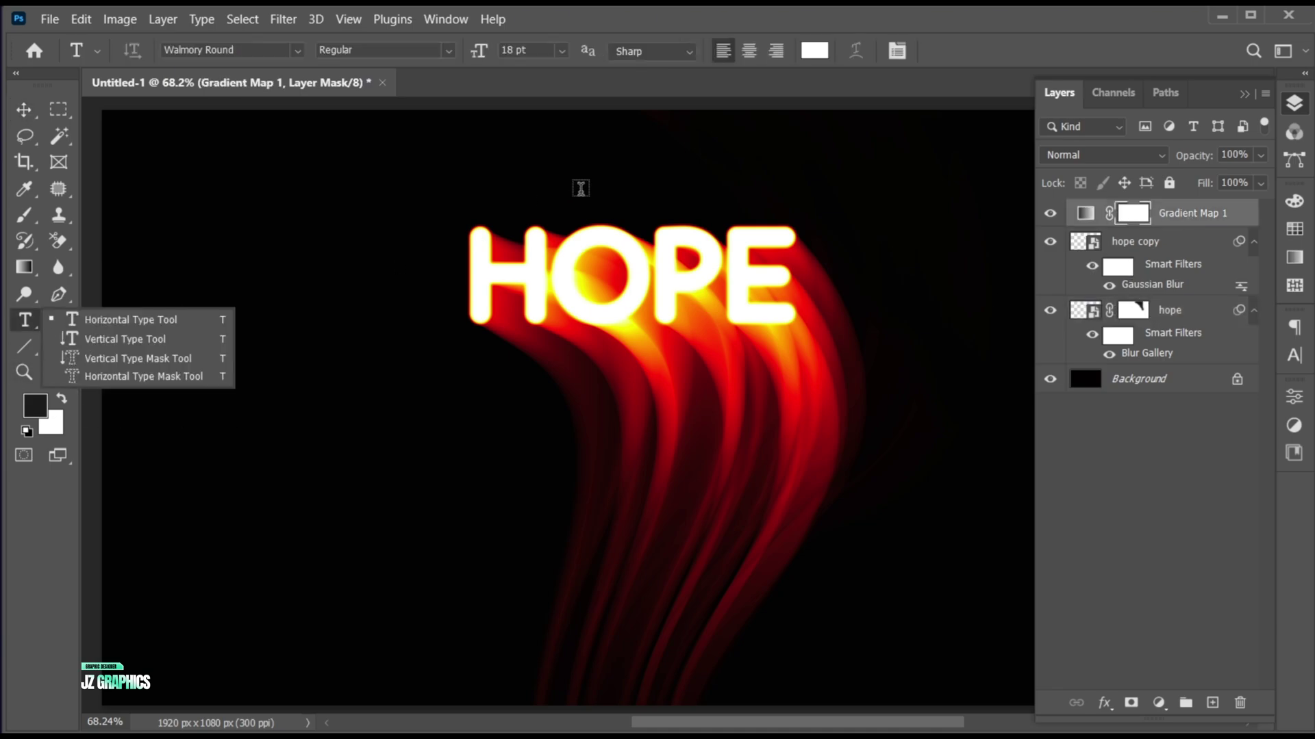
{"action": "left_click", "coordinate": [581, 187]}
{"action": "type", "text": "JUST"}
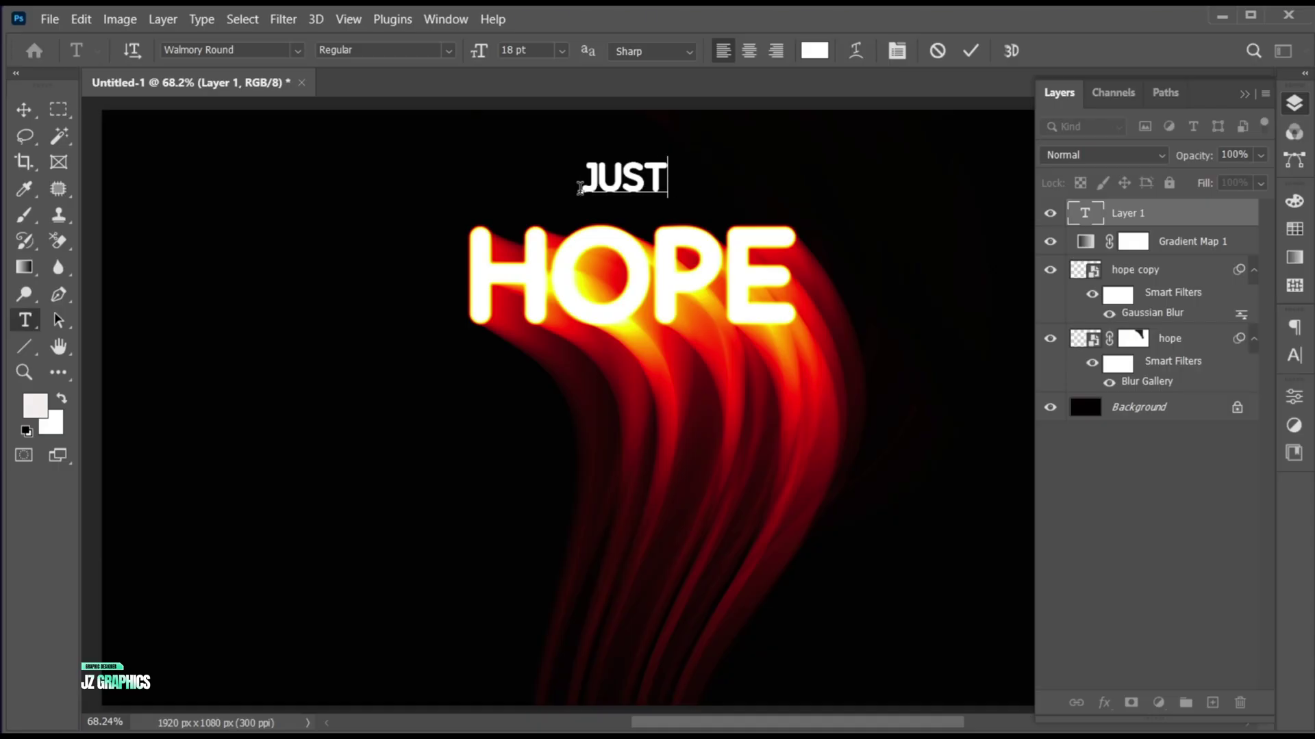
{"action": "type", "text": " DO IT"}
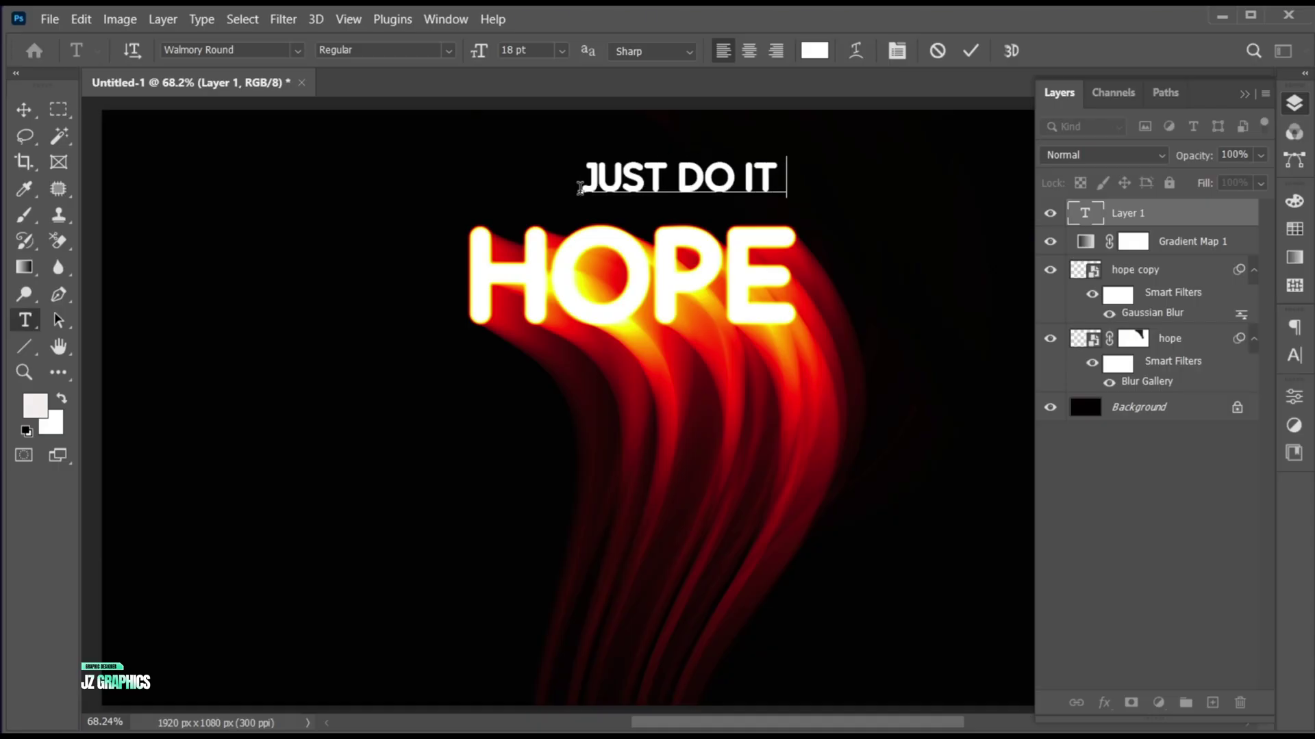
{"action": "key", "text": "ctrl+a"}
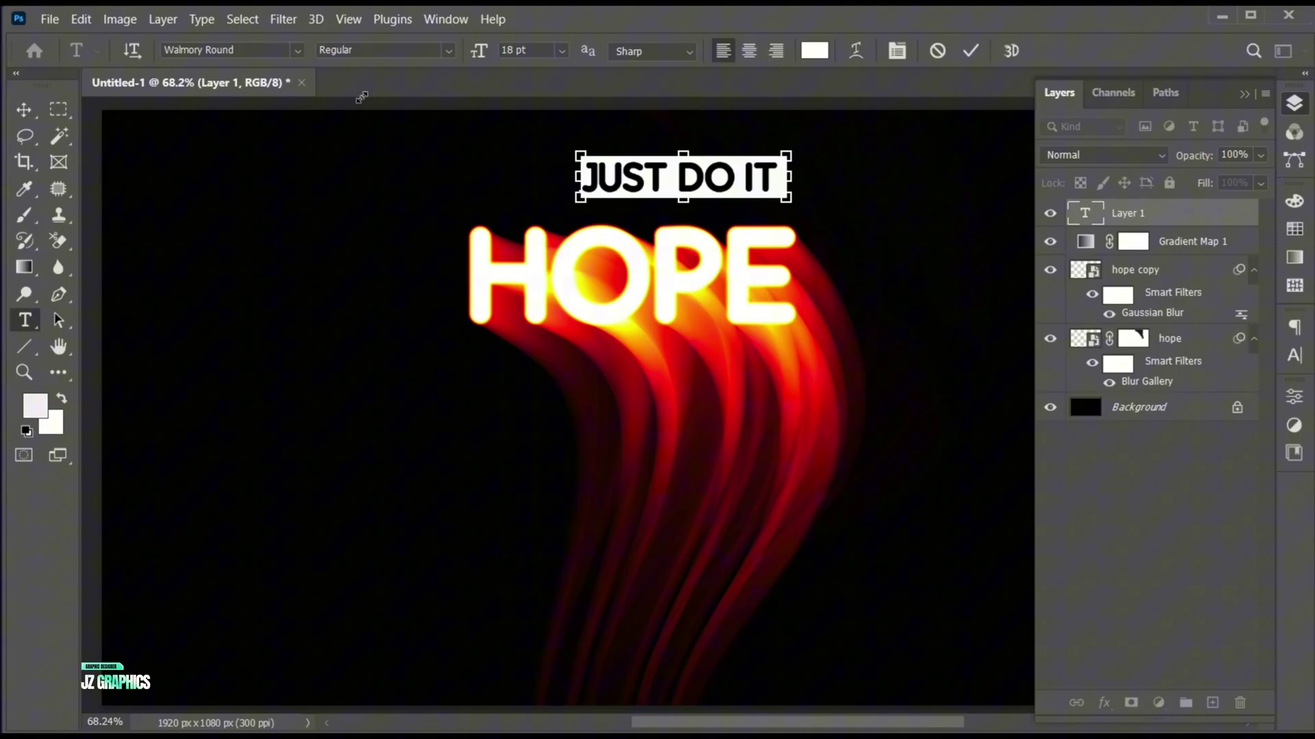
{"action": "left_click", "coordinate": [258, 47]}
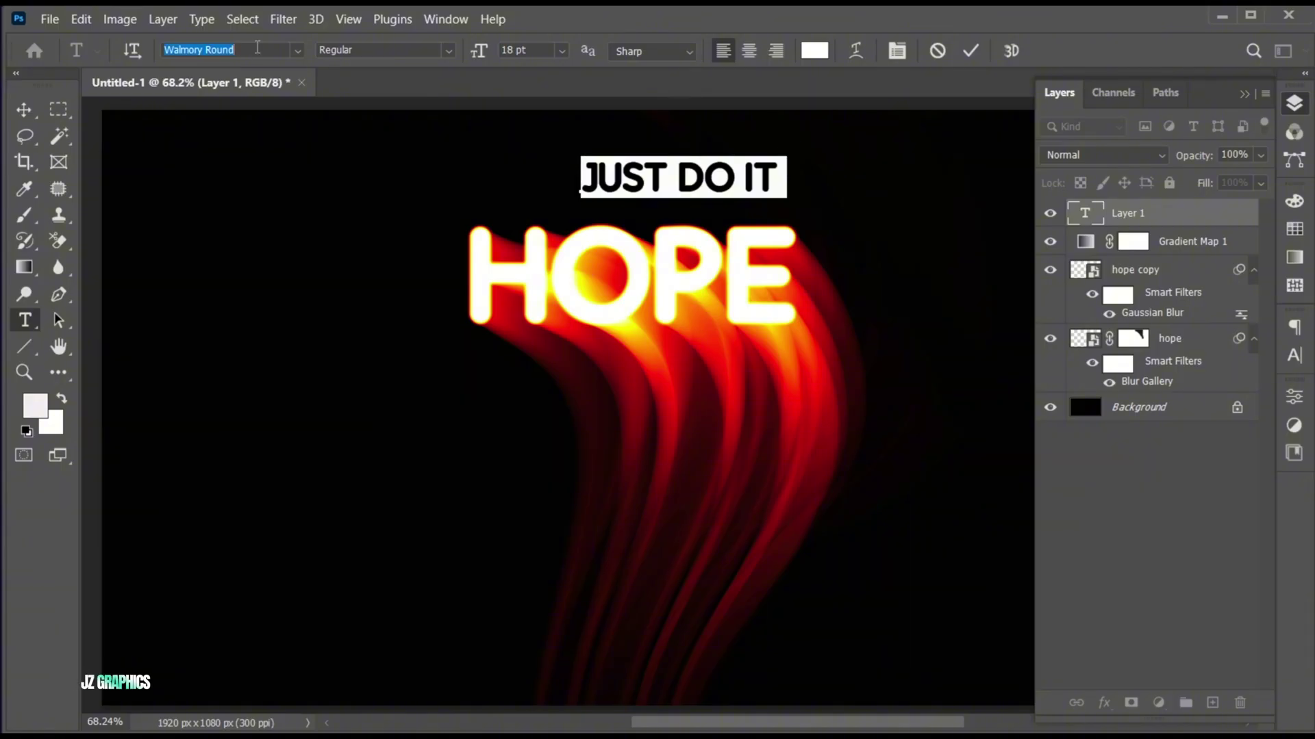
{"action": "type", "text": "futura"}
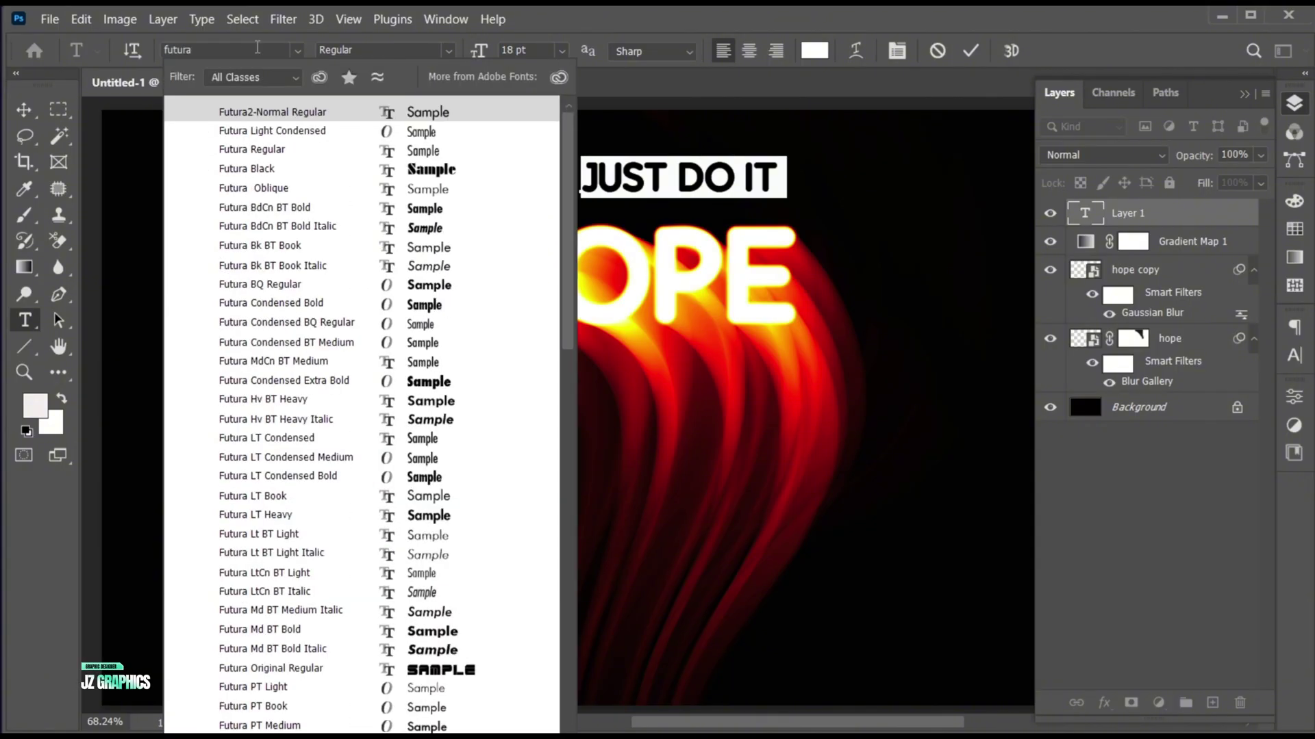
{"action": "left_click", "coordinate": [327, 478]}
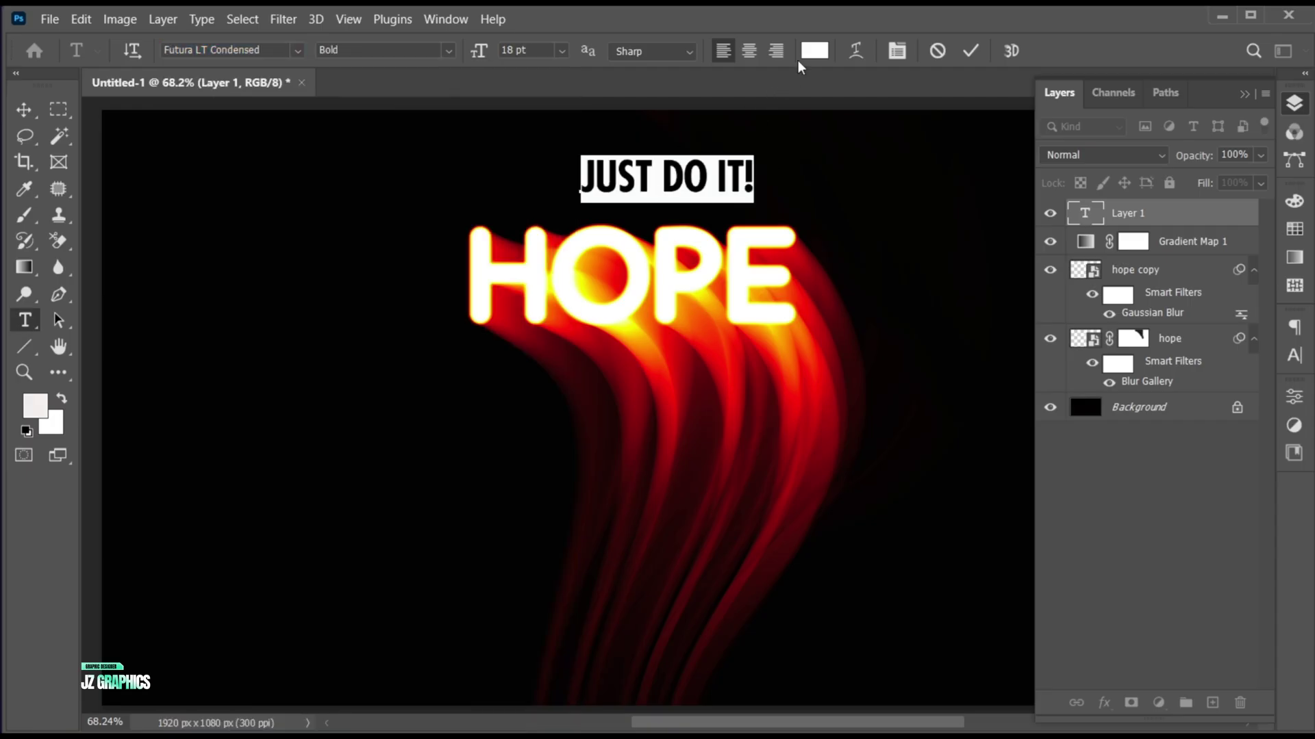
- Colour the JUST DO IT text a bright red
{"action": "left_click", "coordinate": [813, 50]}
{"action": "left_click", "coordinate": [890, 178]}
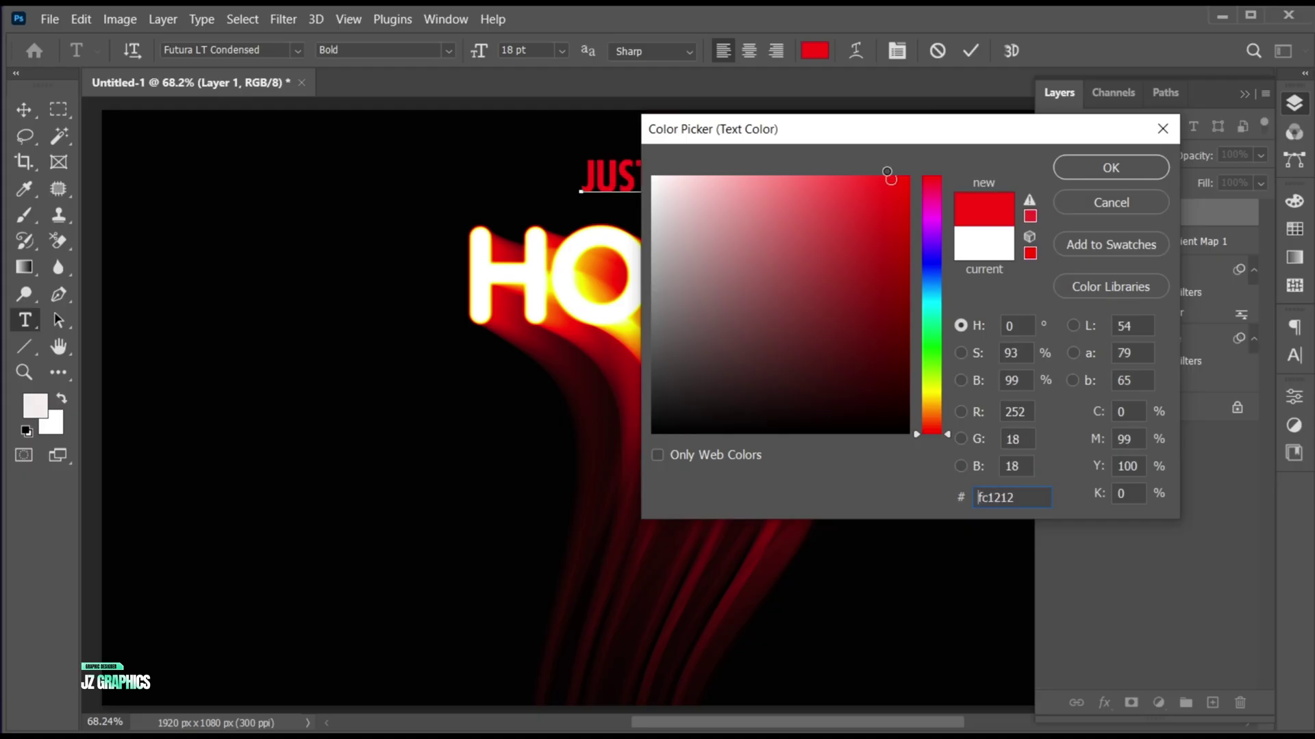
{"action": "left_click", "coordinate": [886, 174]}
{"action": "left_click_drag", "start_coordinate": [884, 180], "coordinate": [886, 176]}
- Confirm the red colour, set tracking to 100 and size to 14 pt, and commit
{"action": "left_click", "coordinate": [1093, 173]}
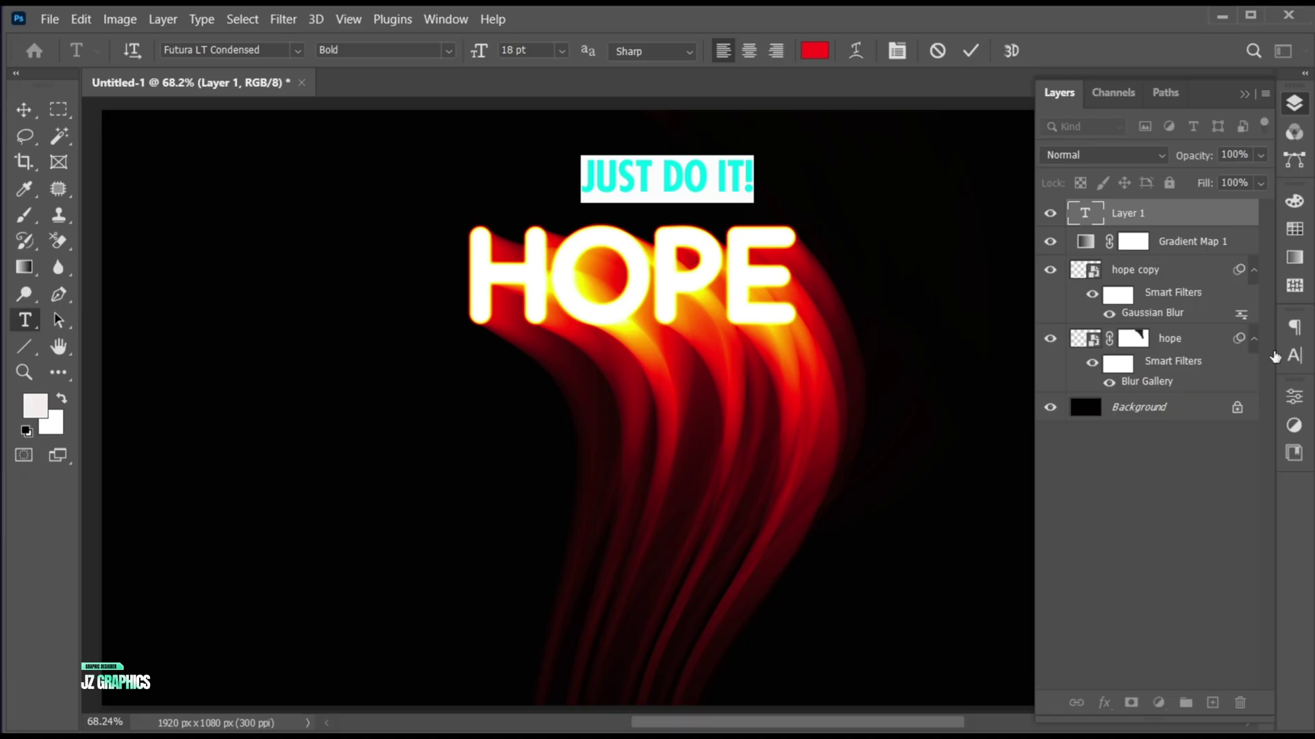
{"action": "left_click", "coordinate": [1294, 355]}
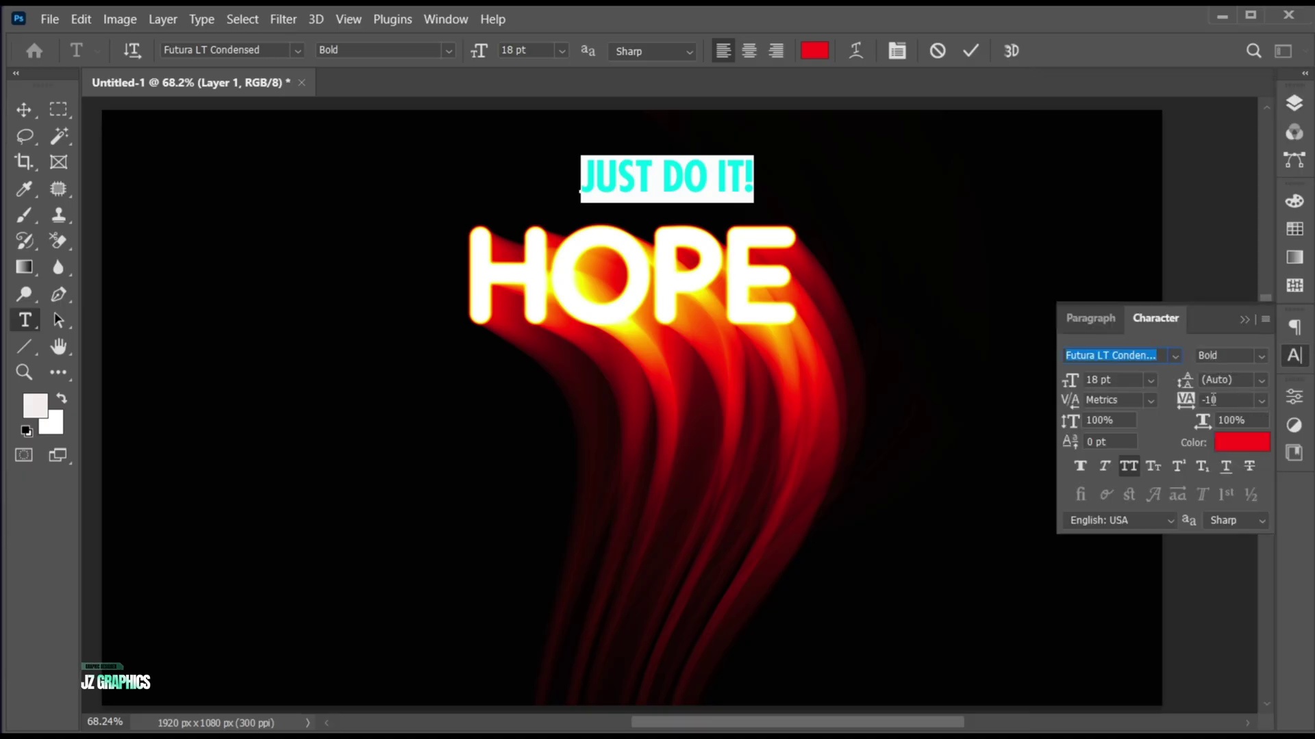
{"action": "left_click", "coordinate": [1190, 403]}
{"action": "type", "text": "100"}
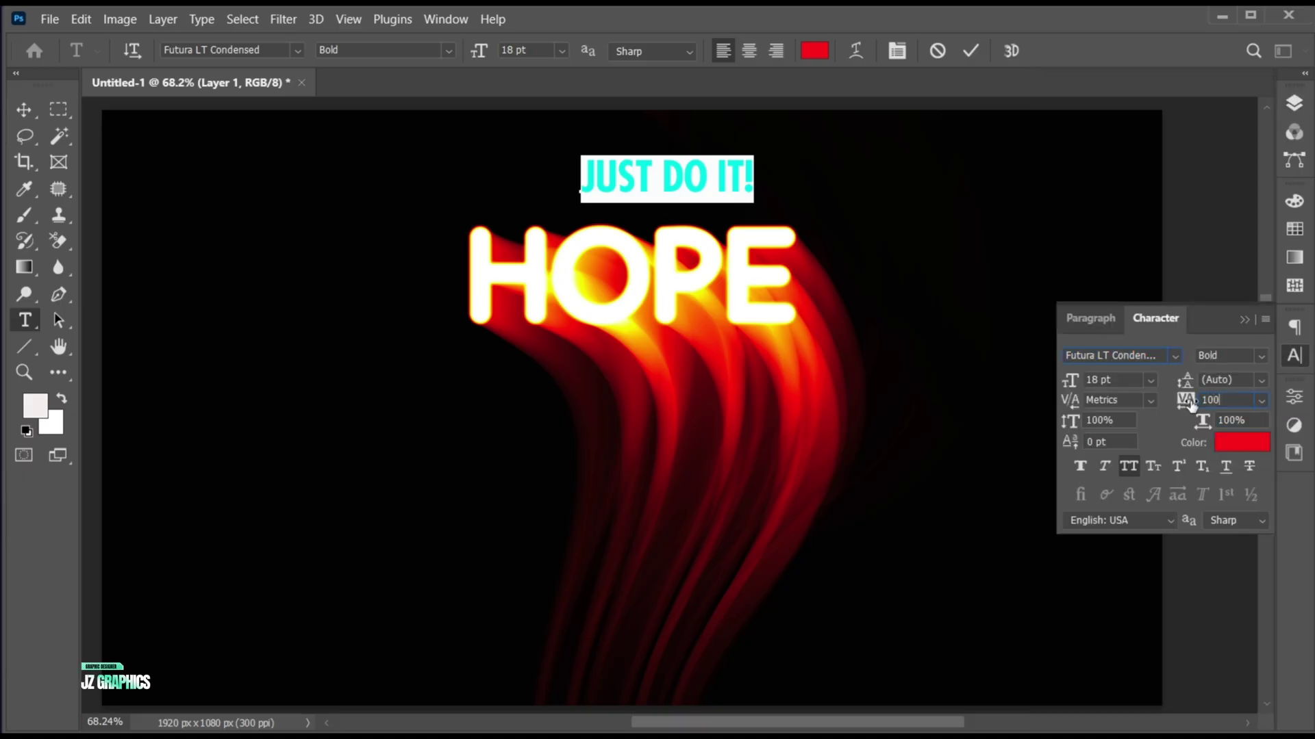
{"action": "key", "text": "Return"}
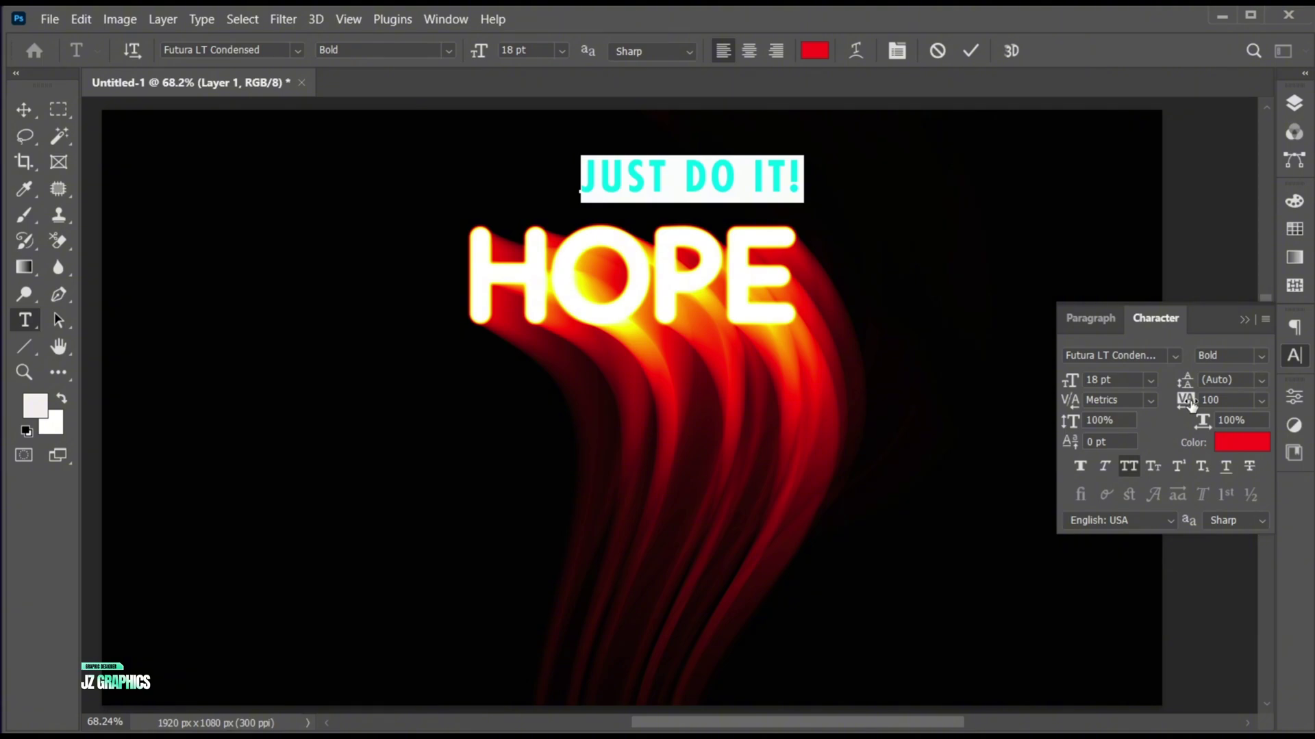
{"action": "key", "text": "Down"}
{"action": "key", "text": "Down"}
{"action": "key", "text": "Down"}
{"action": "key", "text": "Down"}
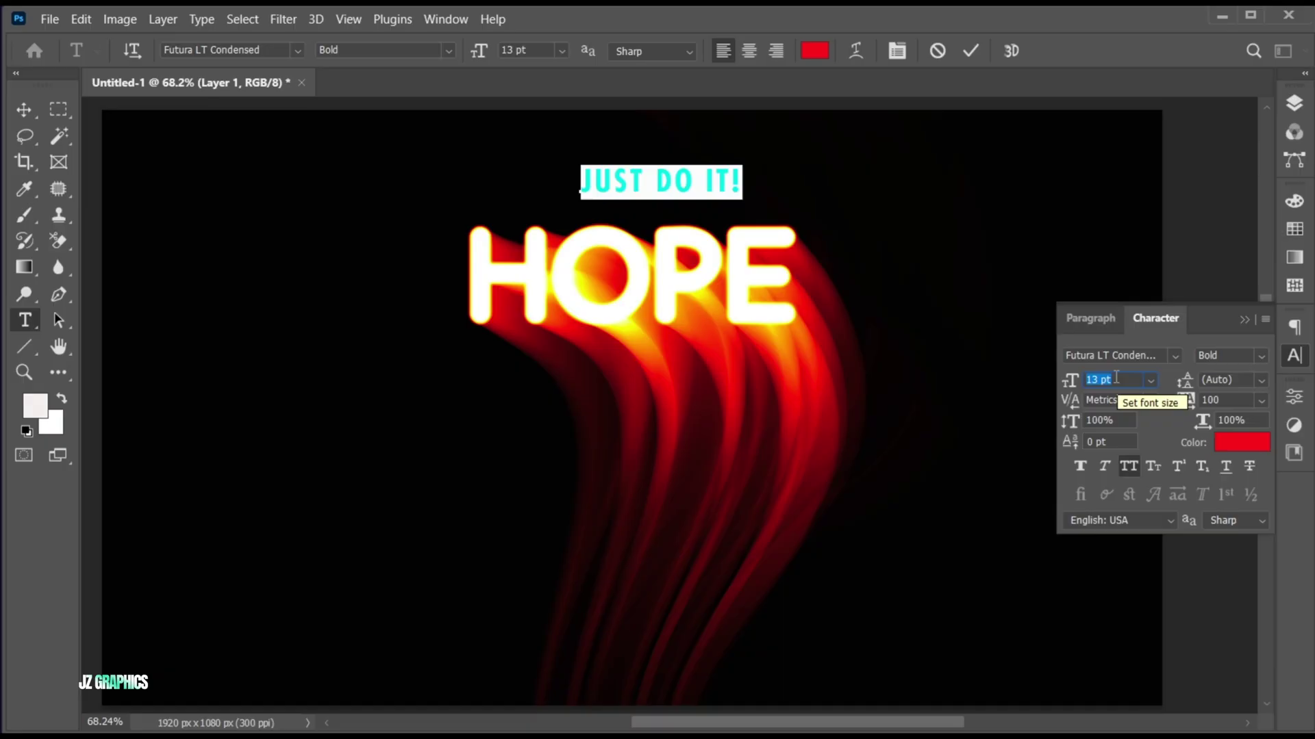
{"action": "key", "text": "Up"}
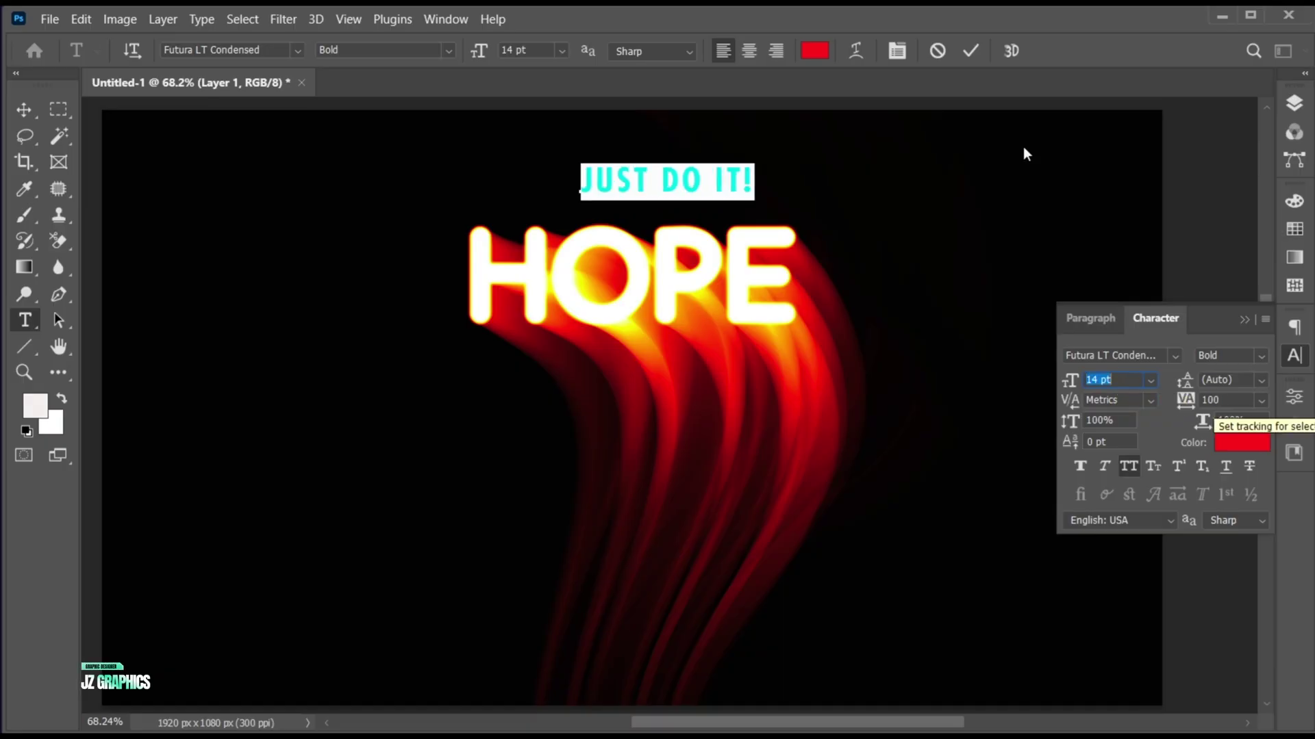
{"action": "left_click", "coordinate": [970, 51]}
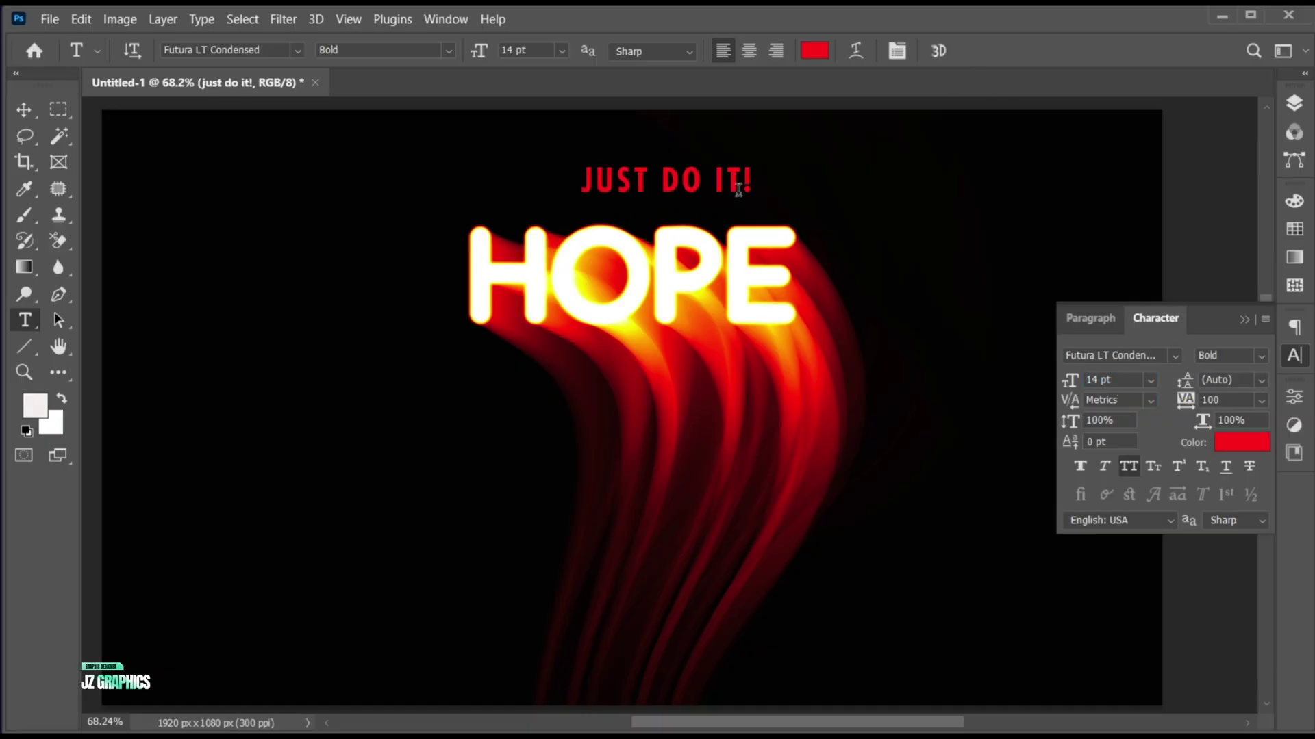
- Centre JUST DO IT! horizontally on the canvas above HOPE
{"action": "key", "text": "v"}
{"action": "key", "text": "ctrl+a"}
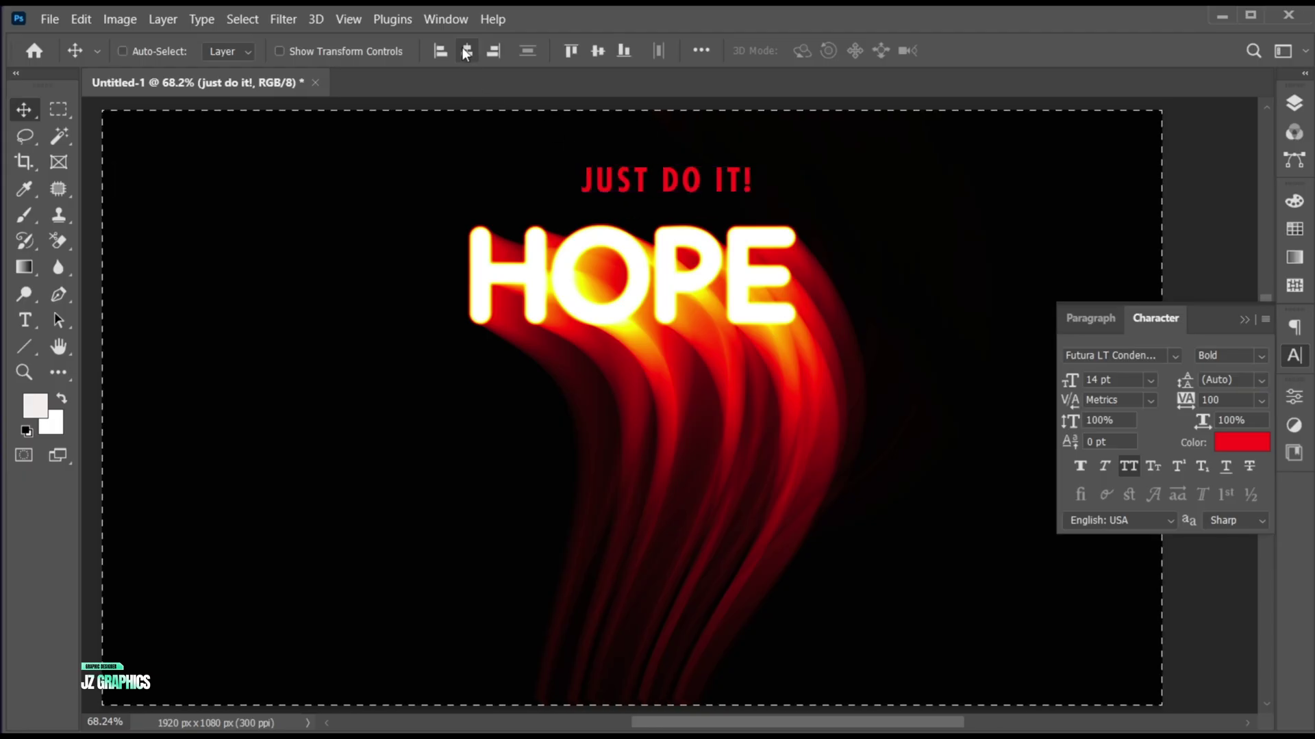
{"action": "left_click_drag", "start_coordinate": [695, 196], "coordinate": [663, 196]}
{"action": "key", "text": "ctrl"}
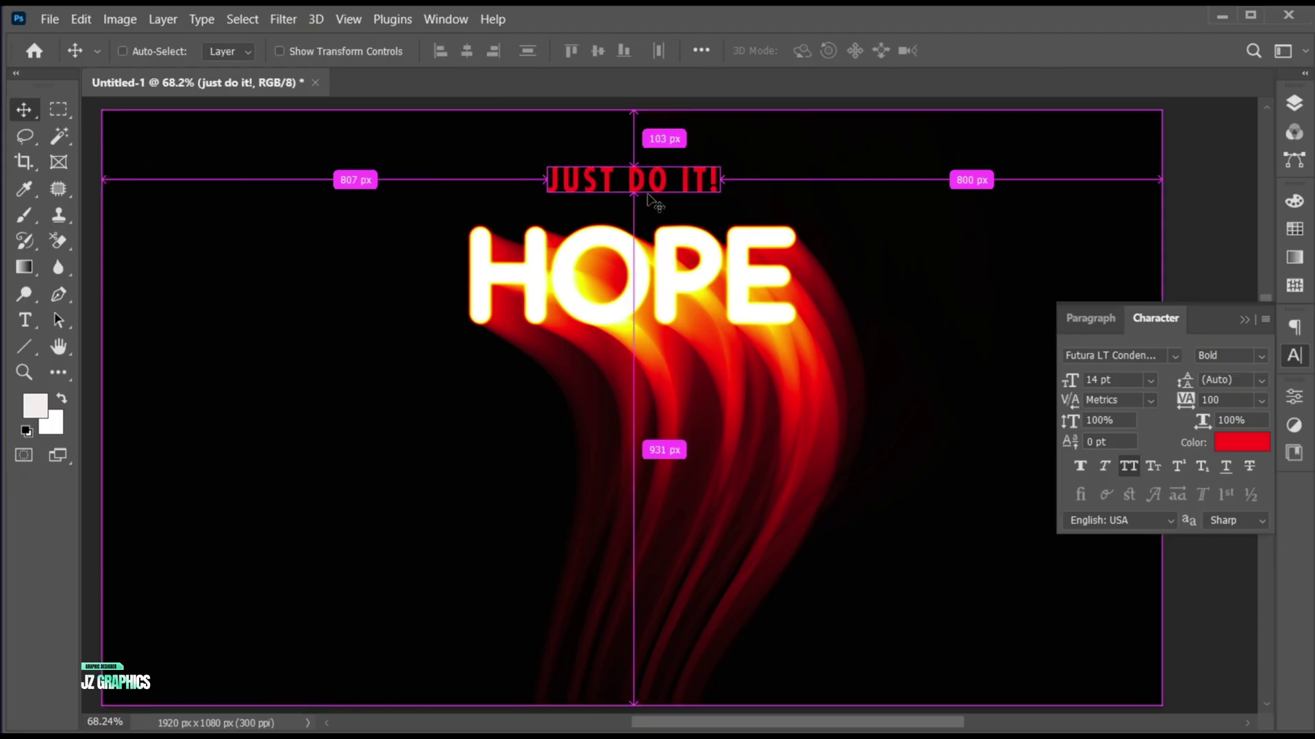
- Add a new empty layer above JUST DO IT! and clip it to the text
{"action": "key", "text": "ctrl+d"}
{"action": "left_click", "coordinate": [1242, 320]}
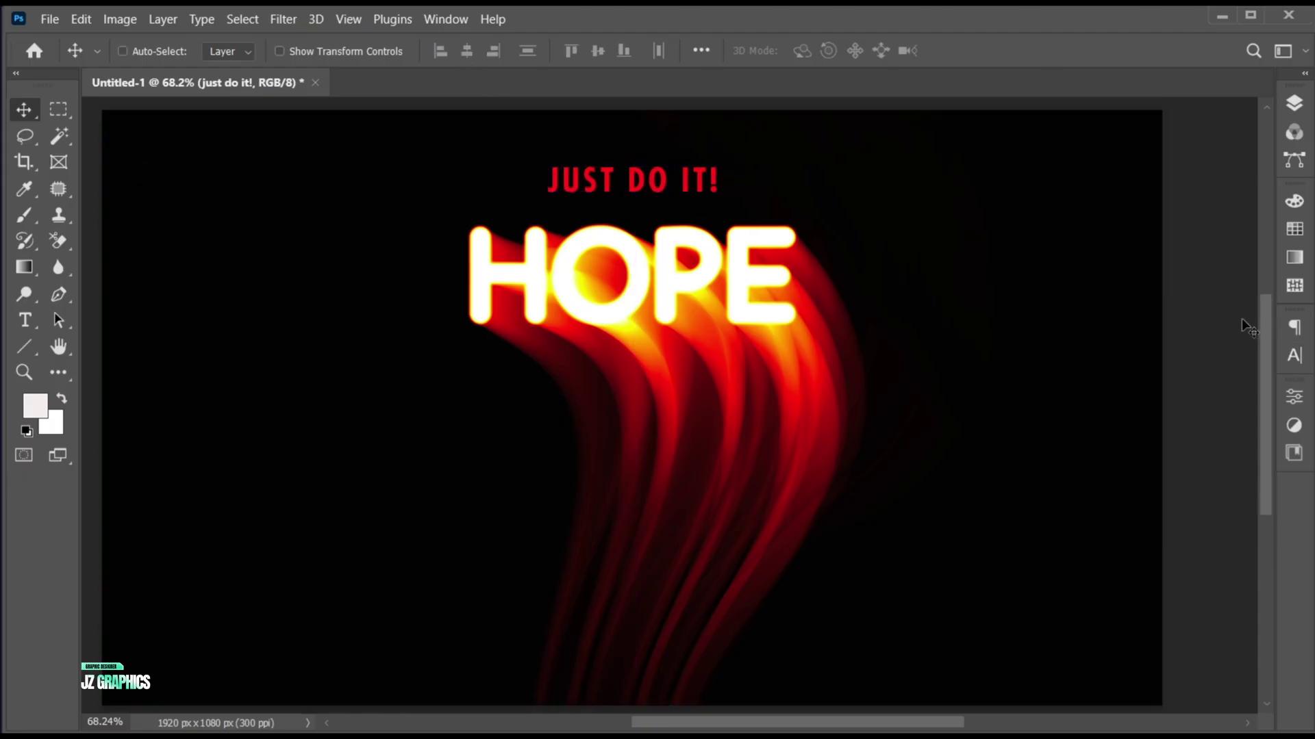
{"action": "left_click", "coordinate": [1294, 103]}
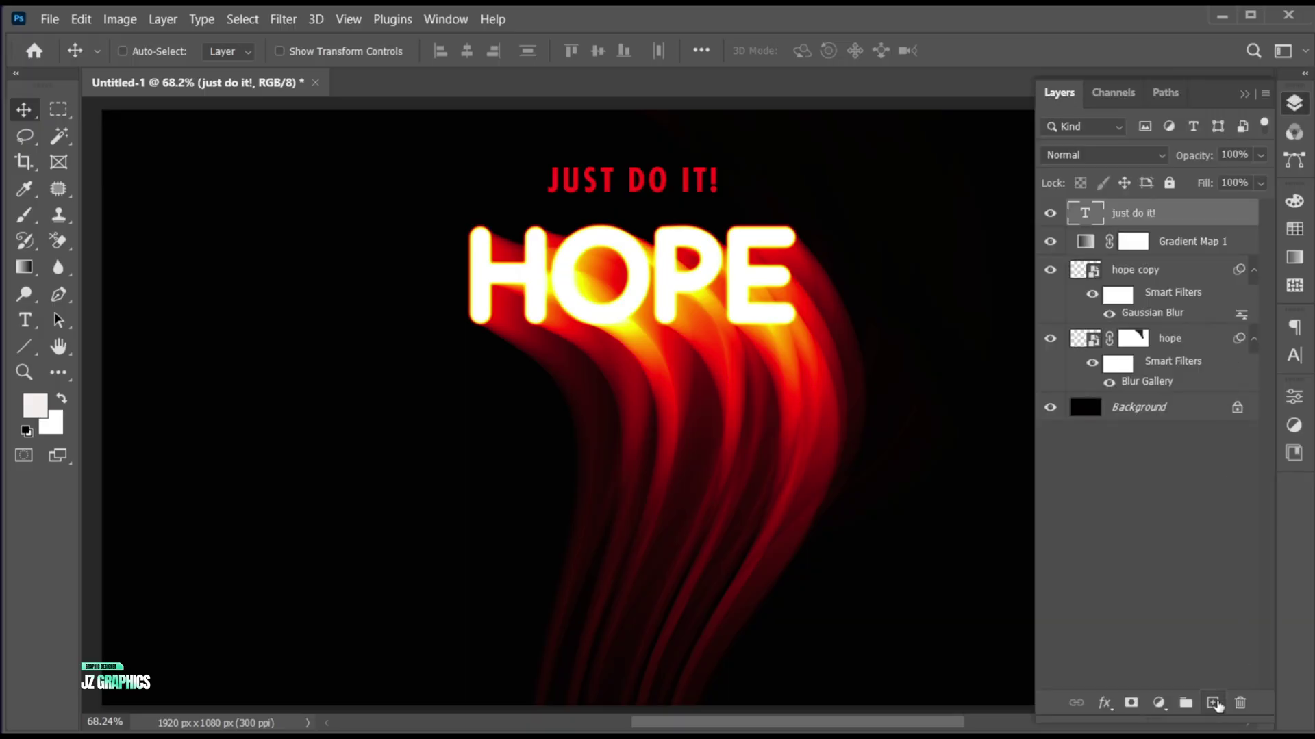
{"action": "left_click", "coordinate": [1212, 702]}
{"action": "right_click", "coordinate": [1126, 218]}
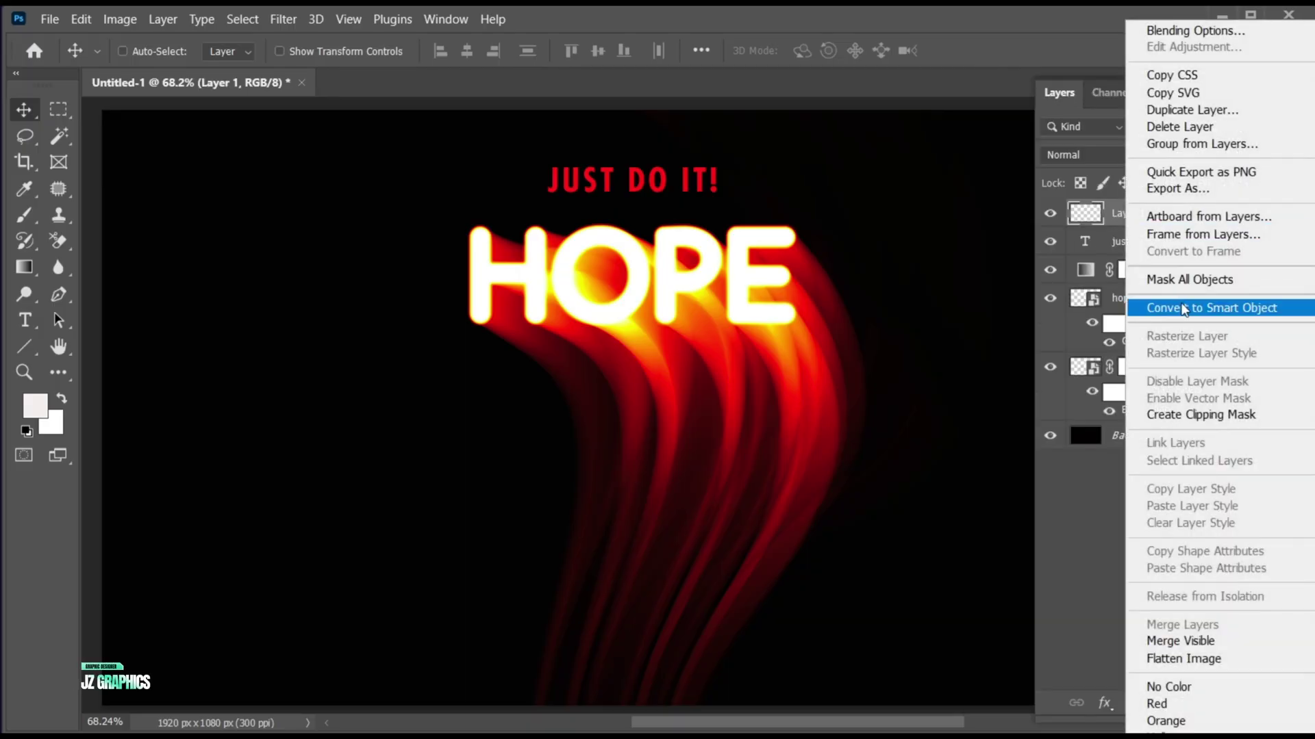
{"action": "left_click", "coordinate": [1201, 414]}
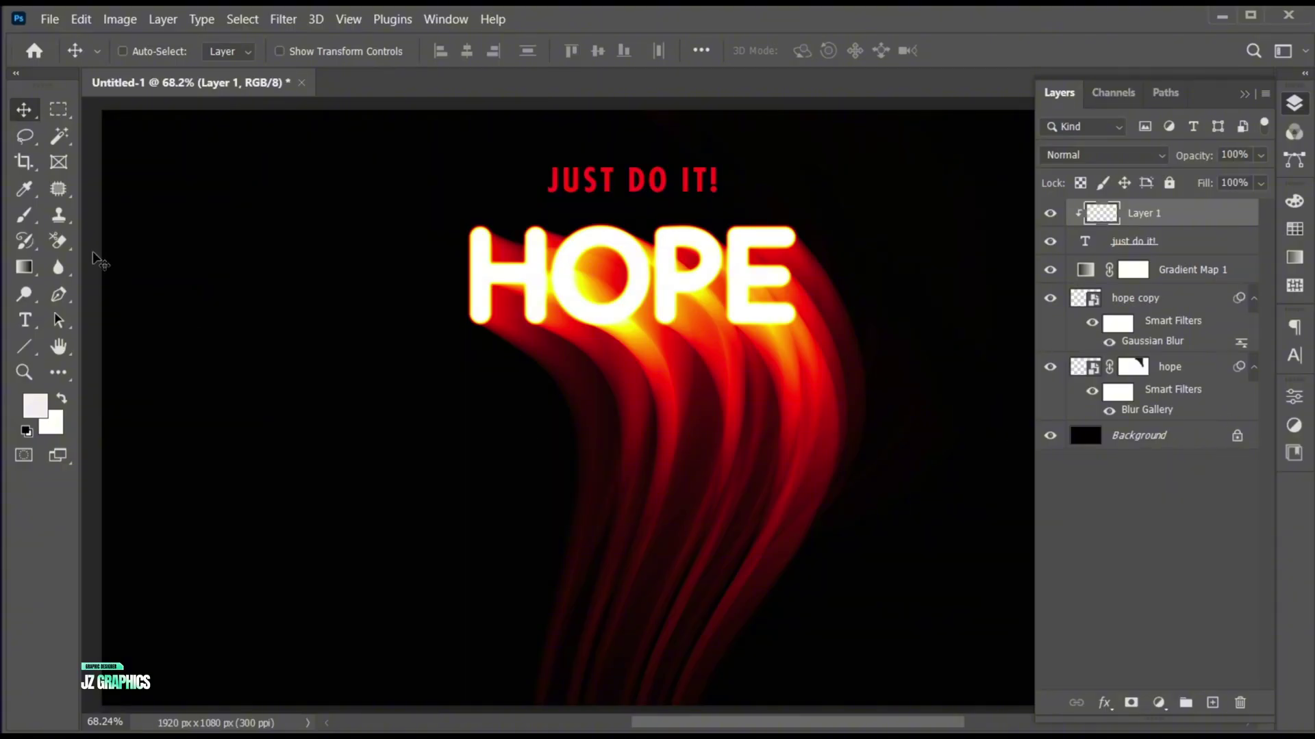
- Sample yellow from the glowing HOPE and brush it across the top of JUST DO IT!
{"action": "left_click", "coordinate": [24, 189]}
{"action": "left_click", "coordinate": [628, 326]}
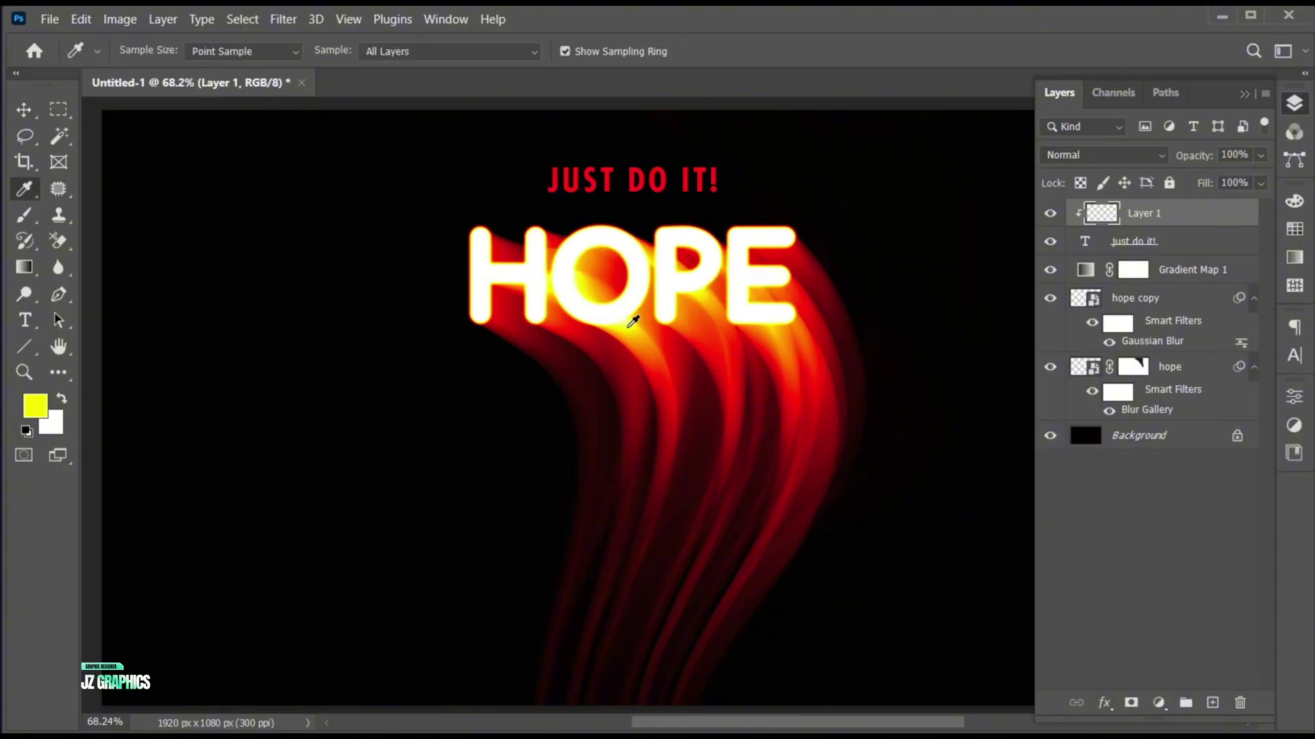
{"action": "key", "text": "b"}
{"action": "mouse_move", "coordinate": [676, 222]}
{"action": "left_mouse_down"}
{"action": "mouse_move", "coordinate": [729, 208]}
{"action": "mouse_move", "coordinate": [474, 206]}
{"action": "left_mouse_up"}
{"action": "key", "text": "ctrl"}
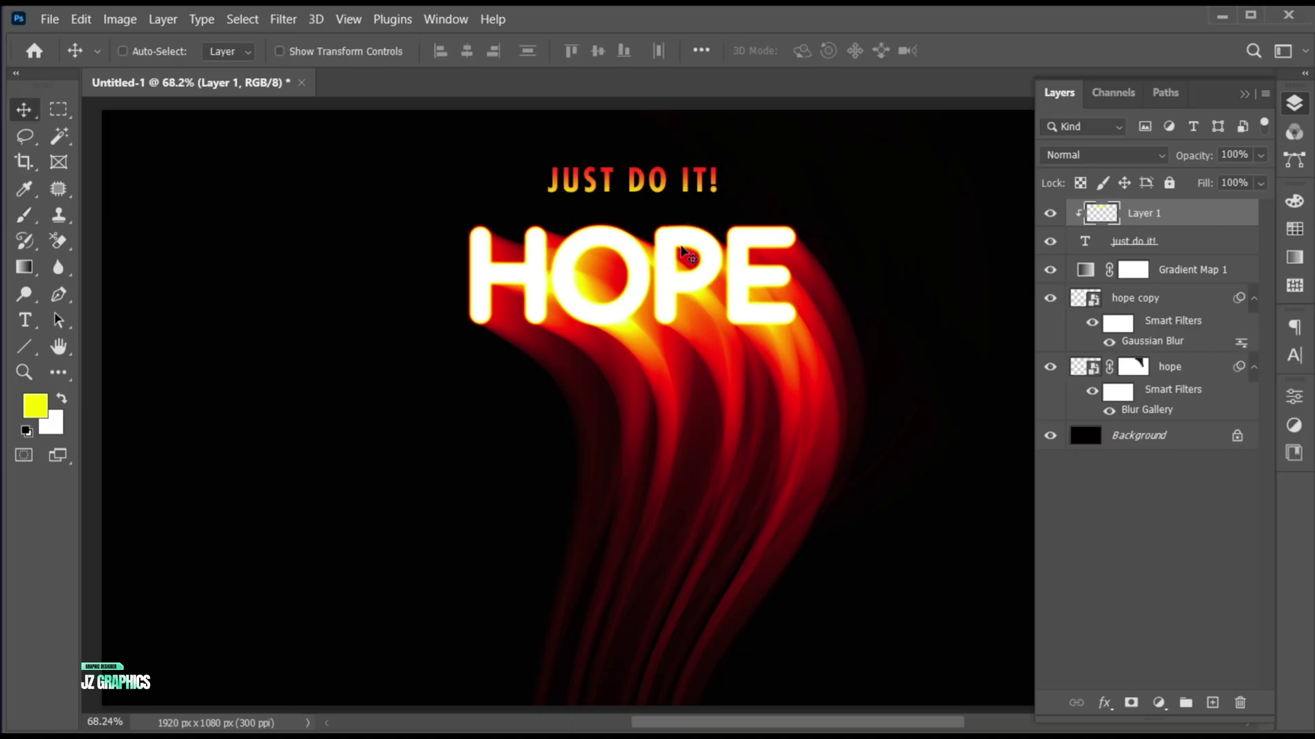
- Type JZ GRAPHICS to the left of JUST DO IT!
{"action": "key", "text": "v"}
{"action": "key", "text": "t"}
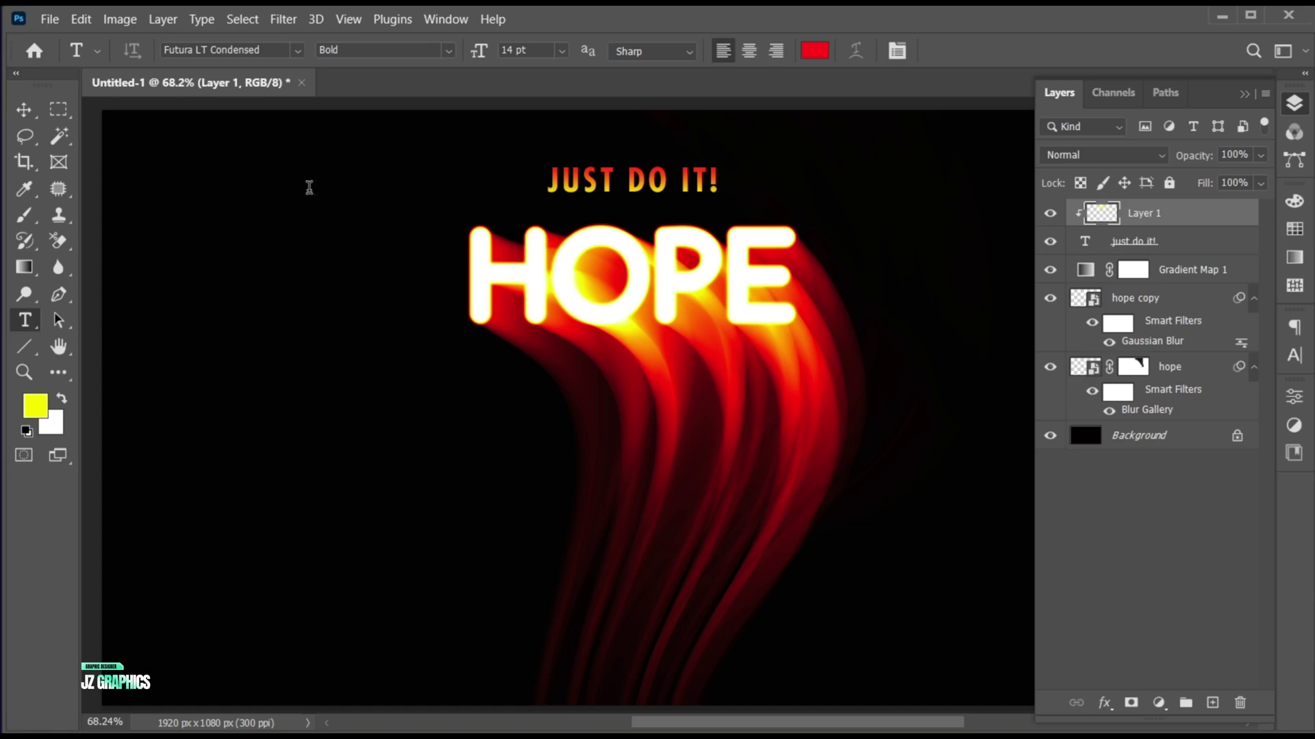
{"action": "left_click", "coordinate": [309, 185]}
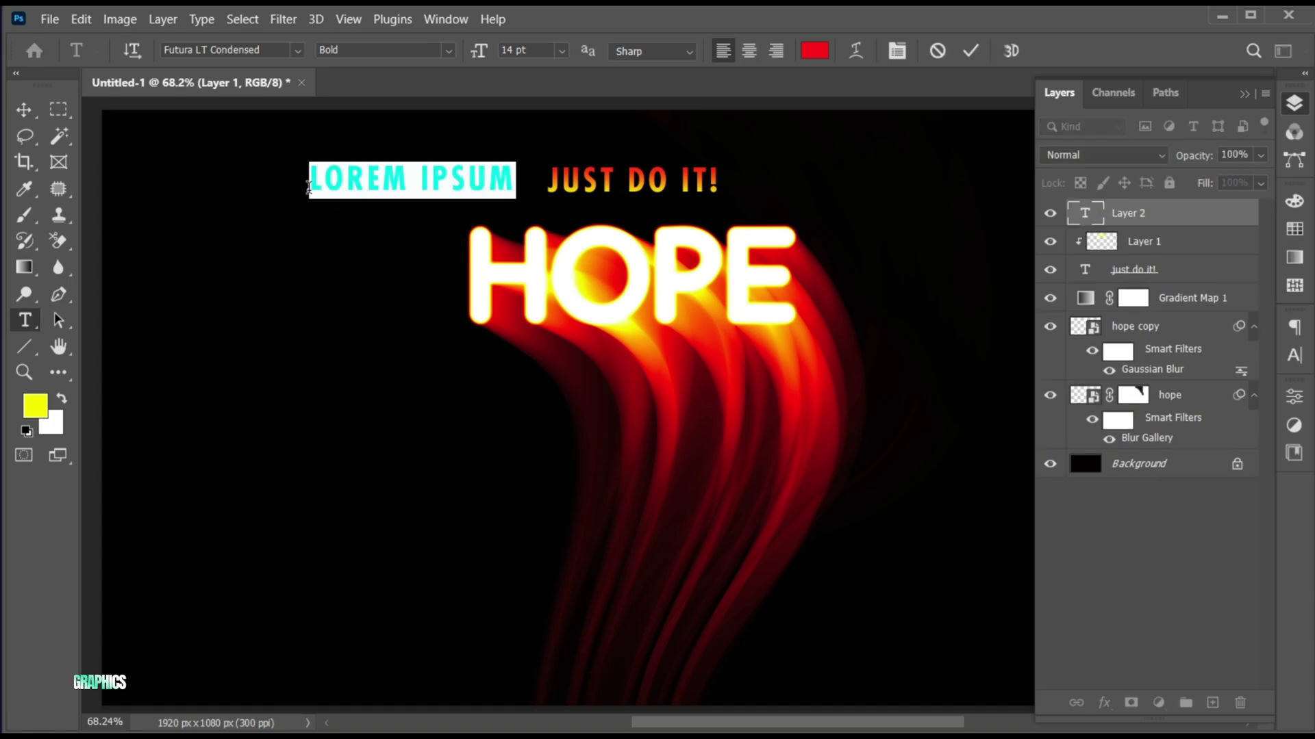
{"action": "type", "text": "JZ GRAPHICS"}
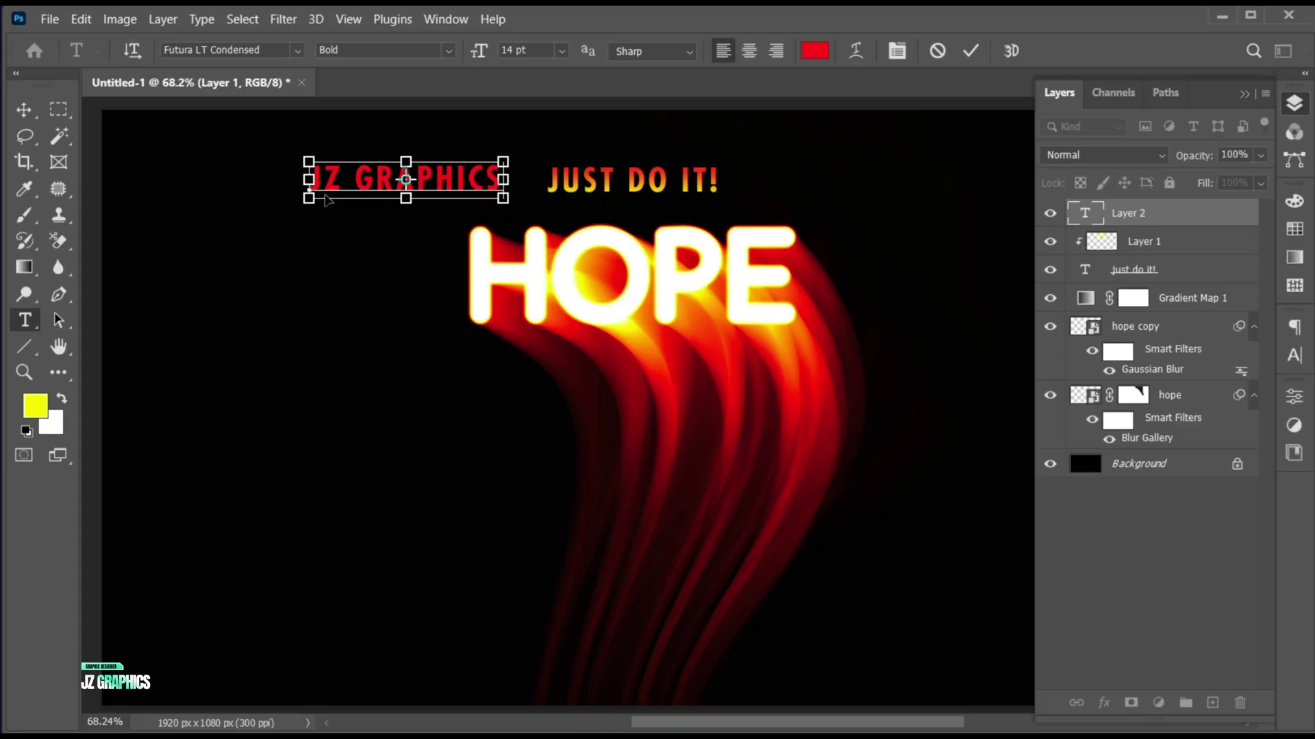
- Set JZ GRAPHICS to Futura Bk BT Book in white #ffffff
{"action": "key", "text": "ctrl+a"}
{"action": "left_click", "coordinate": [275, 50]}
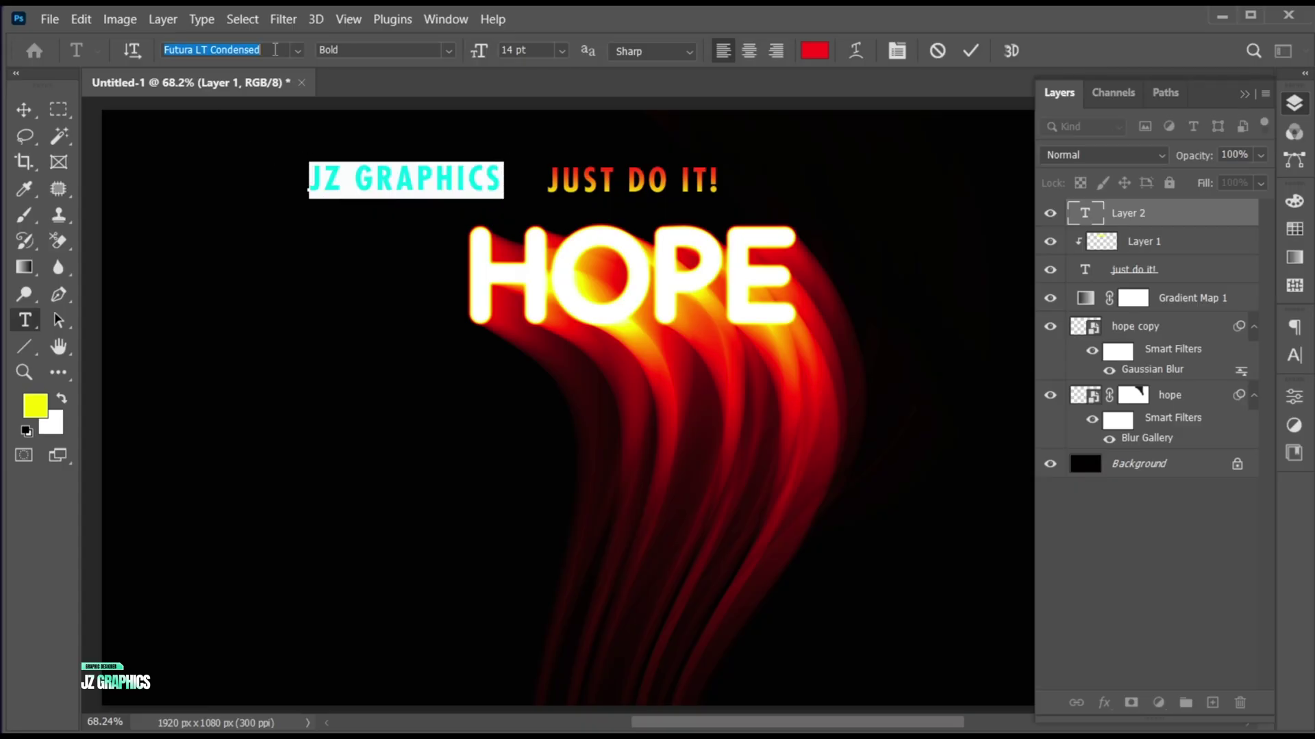
{"action": "type", "text": "futura"}
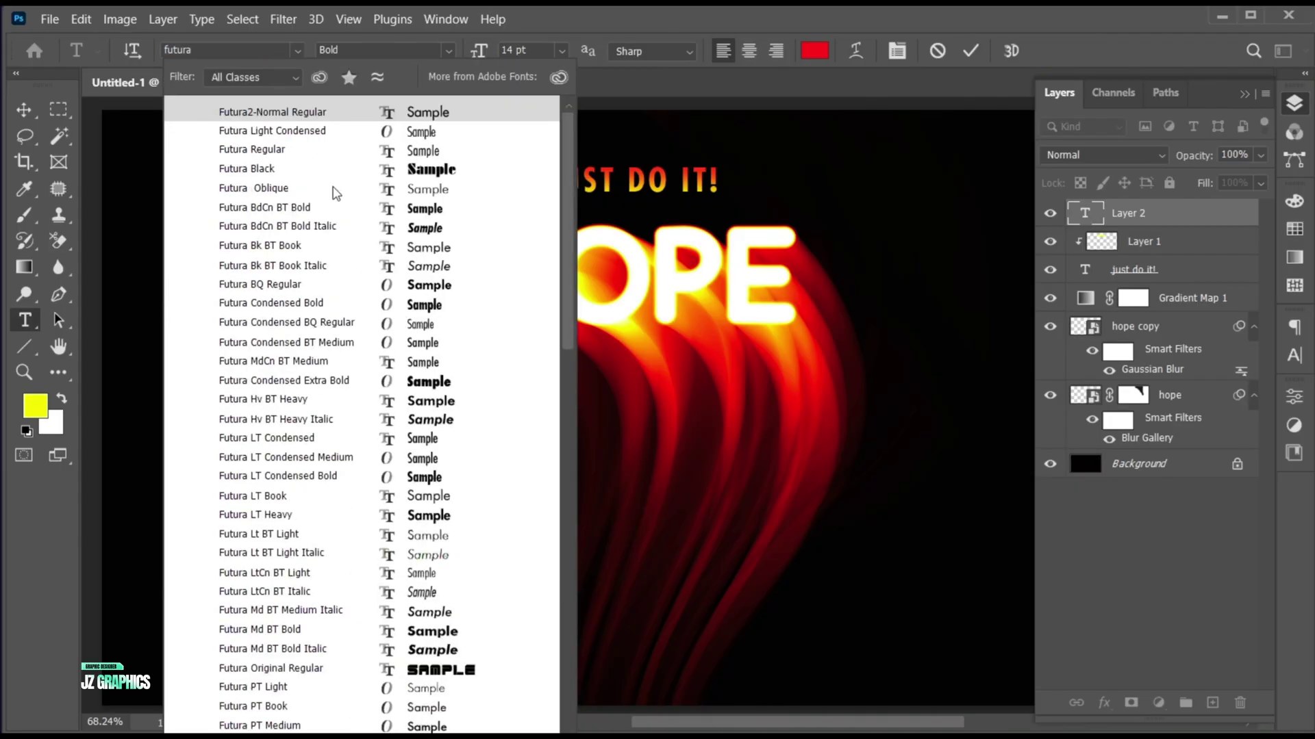
{"action": "left_click", "coordinate": [335, 245]}
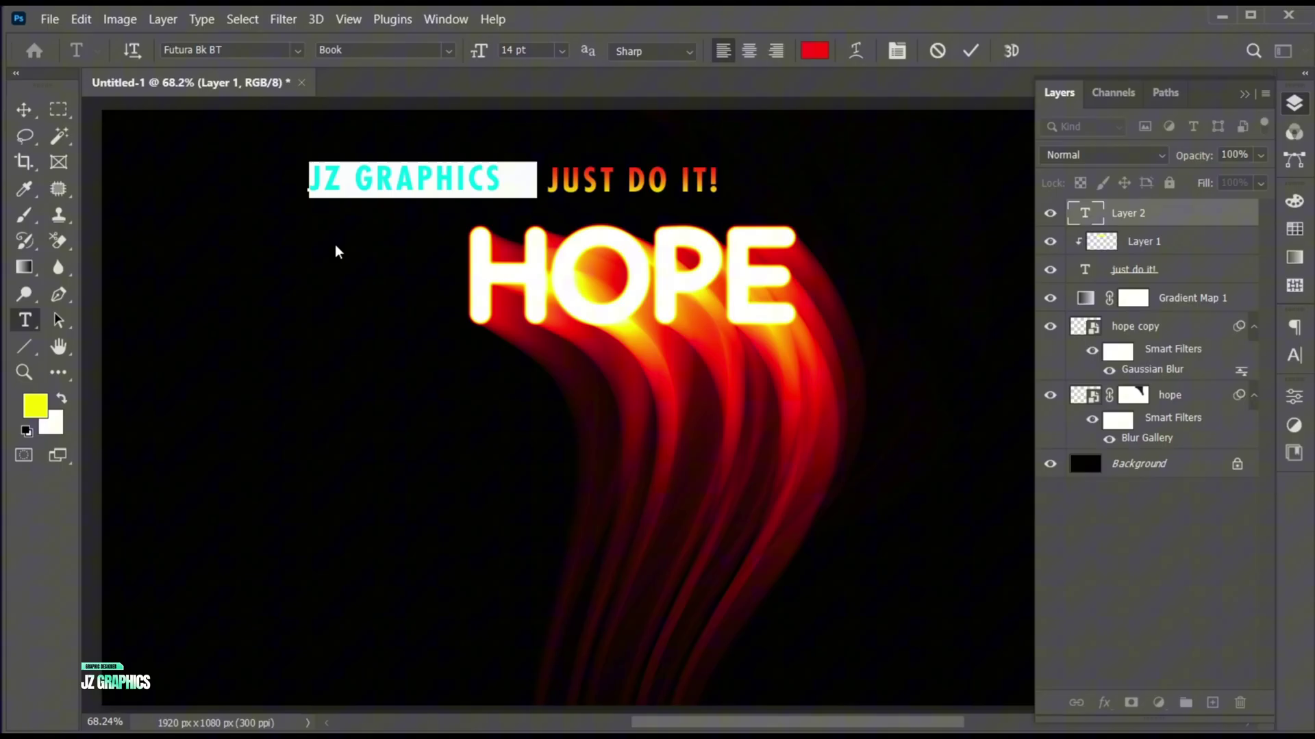
{"action": "left_click", "coordinate": [814, 52]}
{"action": "type", "text": "ffffff"}
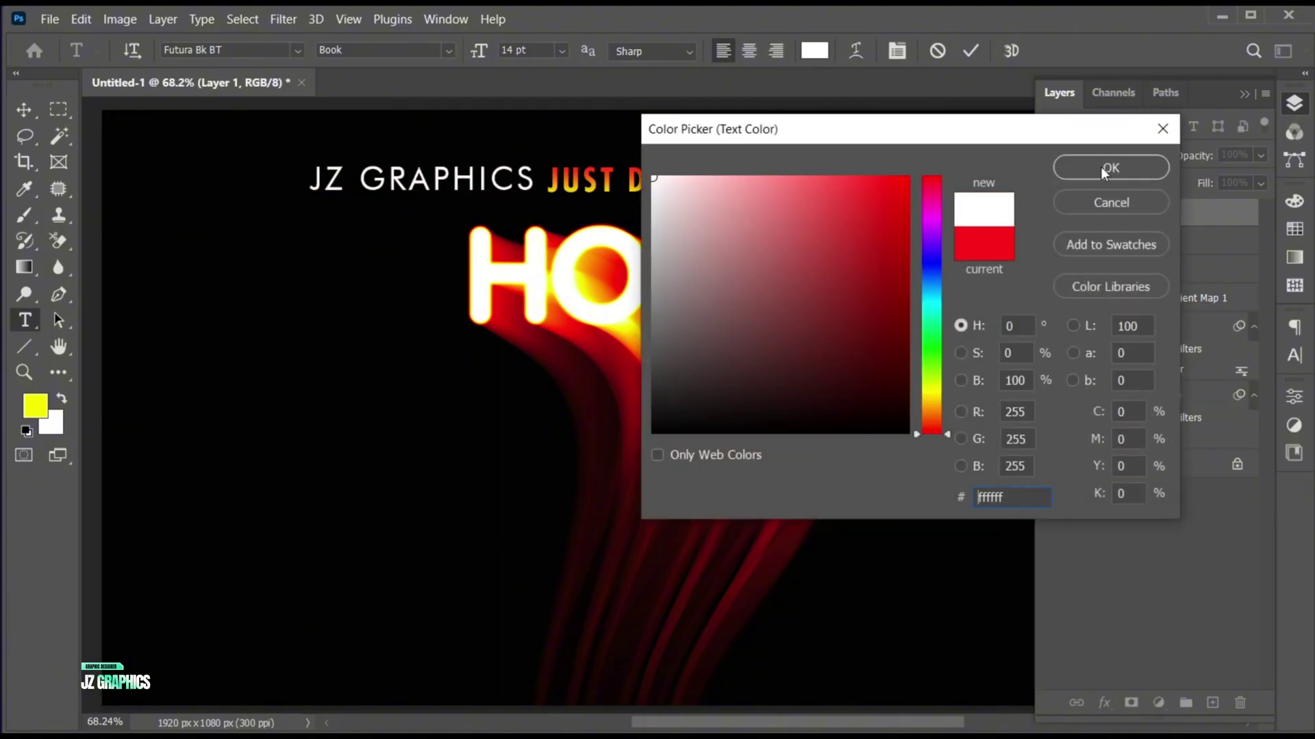
{"action": "left_click", "coordinate": [1110, 168]}
- Give JZ GRAPHICS 200 letter tracking and commit the text
{"action": "left_click", "coordinate": [1294, 357]}
{"action": "left_click", "coordinate": [1211, 399]}
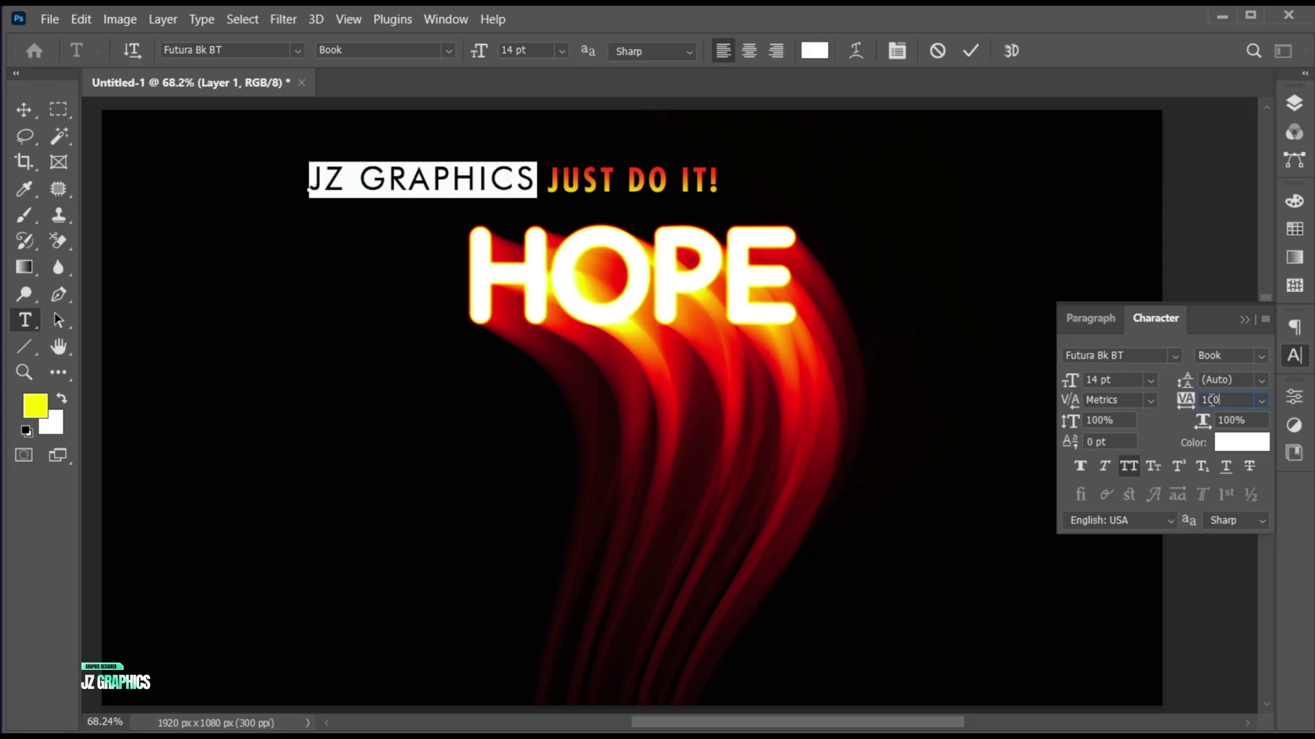
{"action": "key", "text": "Return"}
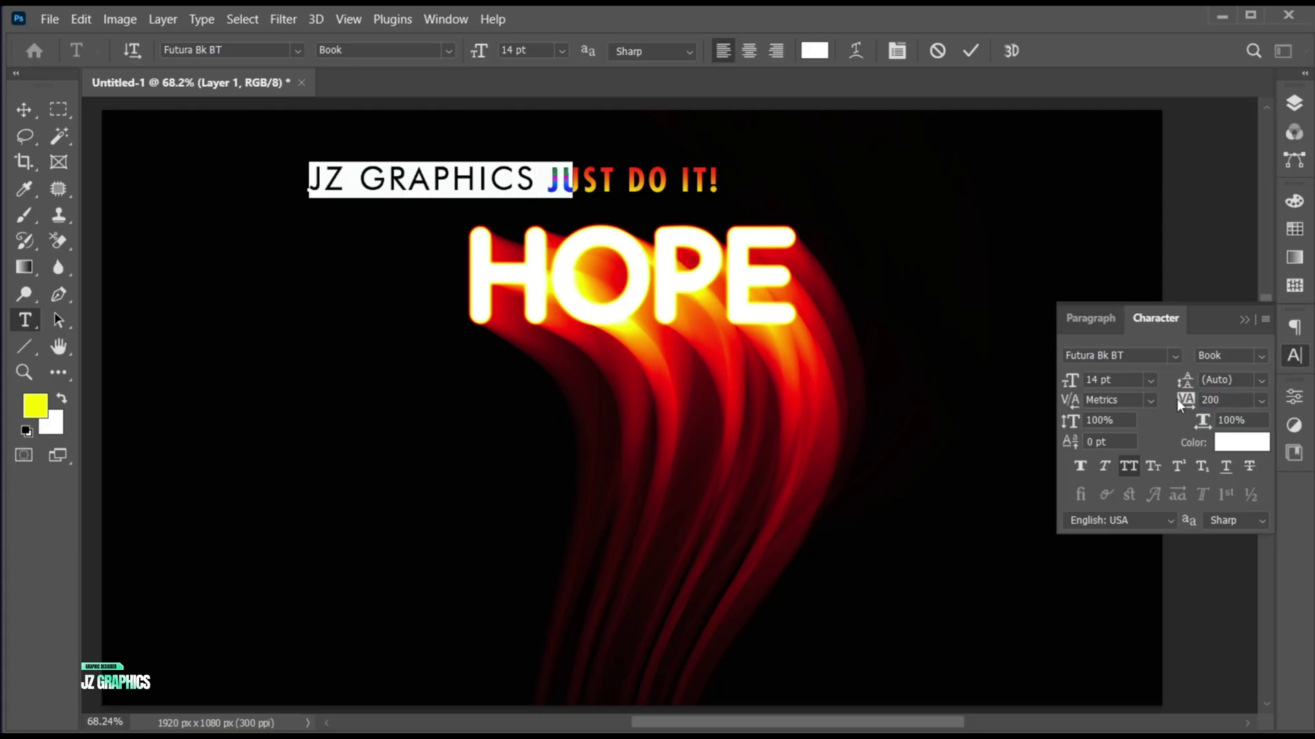
{"action": "left_click", "coordinate": [971, 52]}
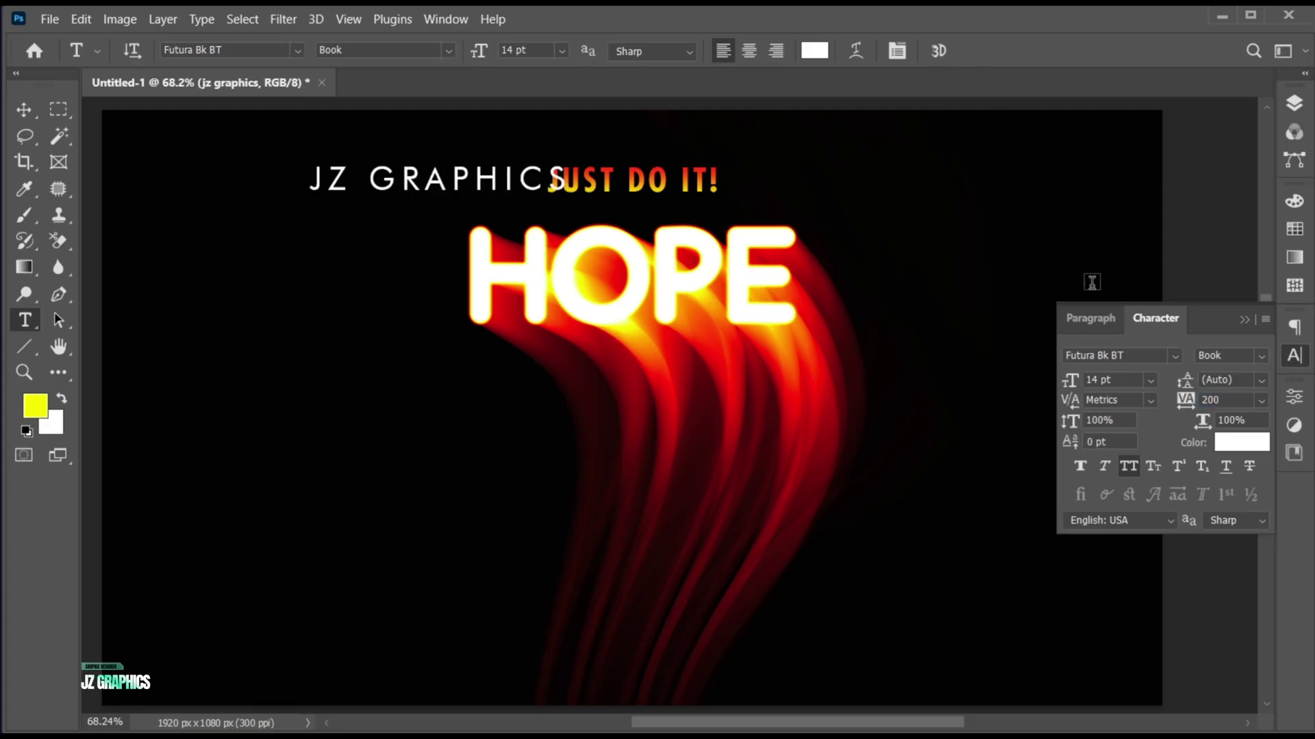
- Scale the JZ GRAPHICS label down to about 40% size
{"action": "key", "text": "v"}
{"action": "left_click", "coordinate": [1294, 355]}
{"action": "key", "text": "ctrl+t"}
{"action": "left_click_drag", "start_coordinate": [570, 199], "coordinate": [491, 194]}
- Move JZ GRAPHICS to the top-left corner and duplicate it into the top-right corner
{"action": "key", "text": "Return"}
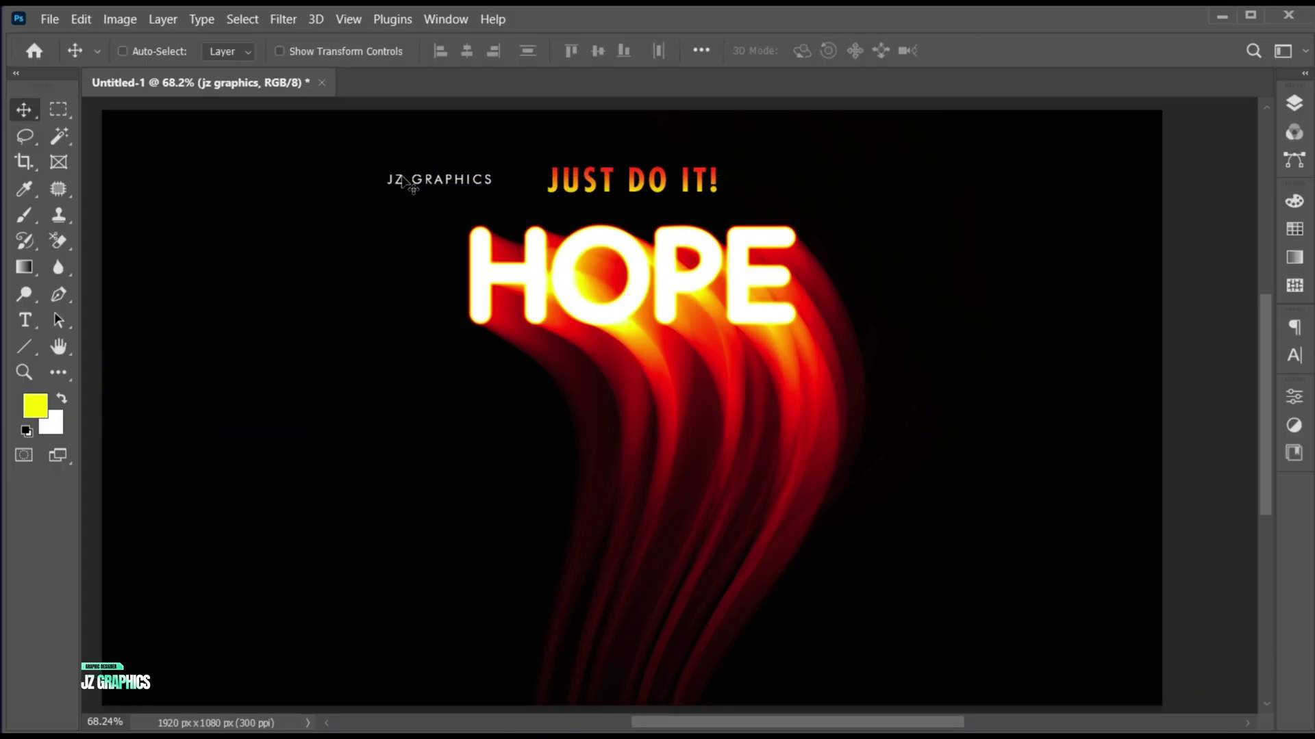
{"action": "left_click_drag", "start_coordinate": [404, 176], "coordinate": [154, 142]}
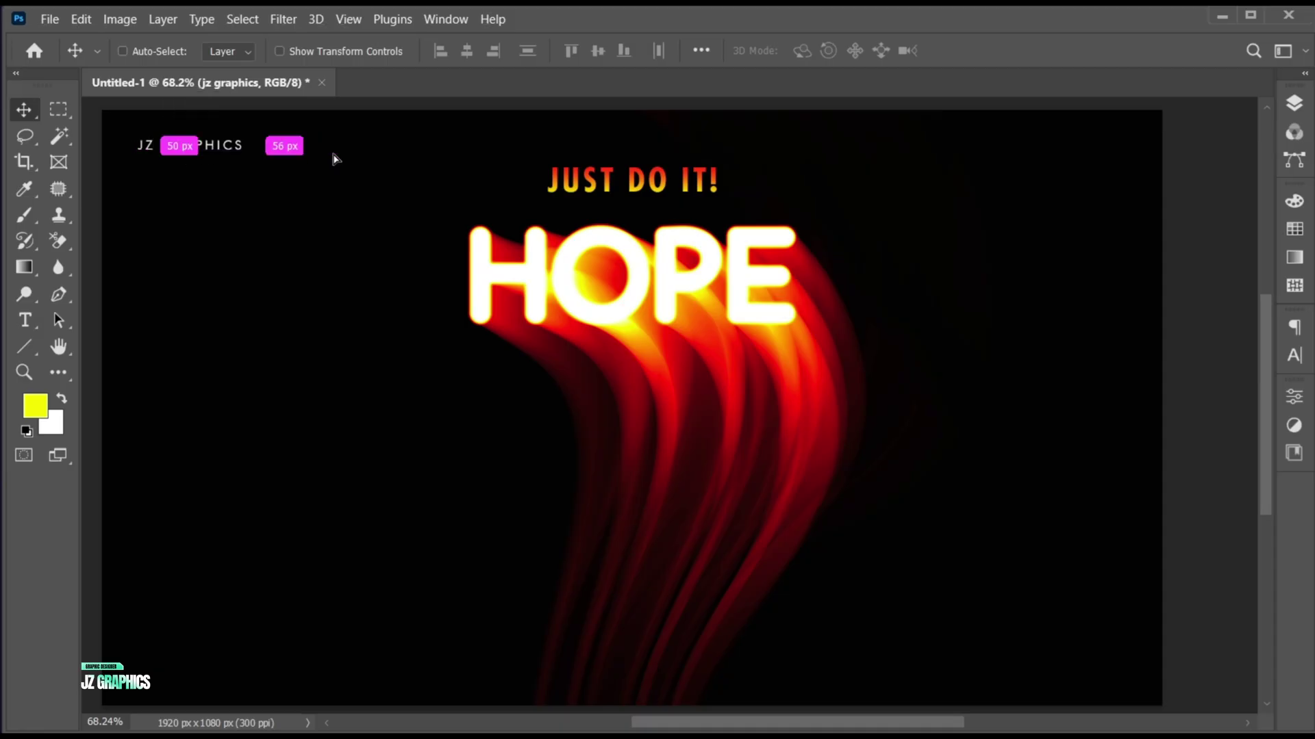
{"action": "left_click_drag", "start_coordinate": [334, 159], "coordinate": [1048, 153]}
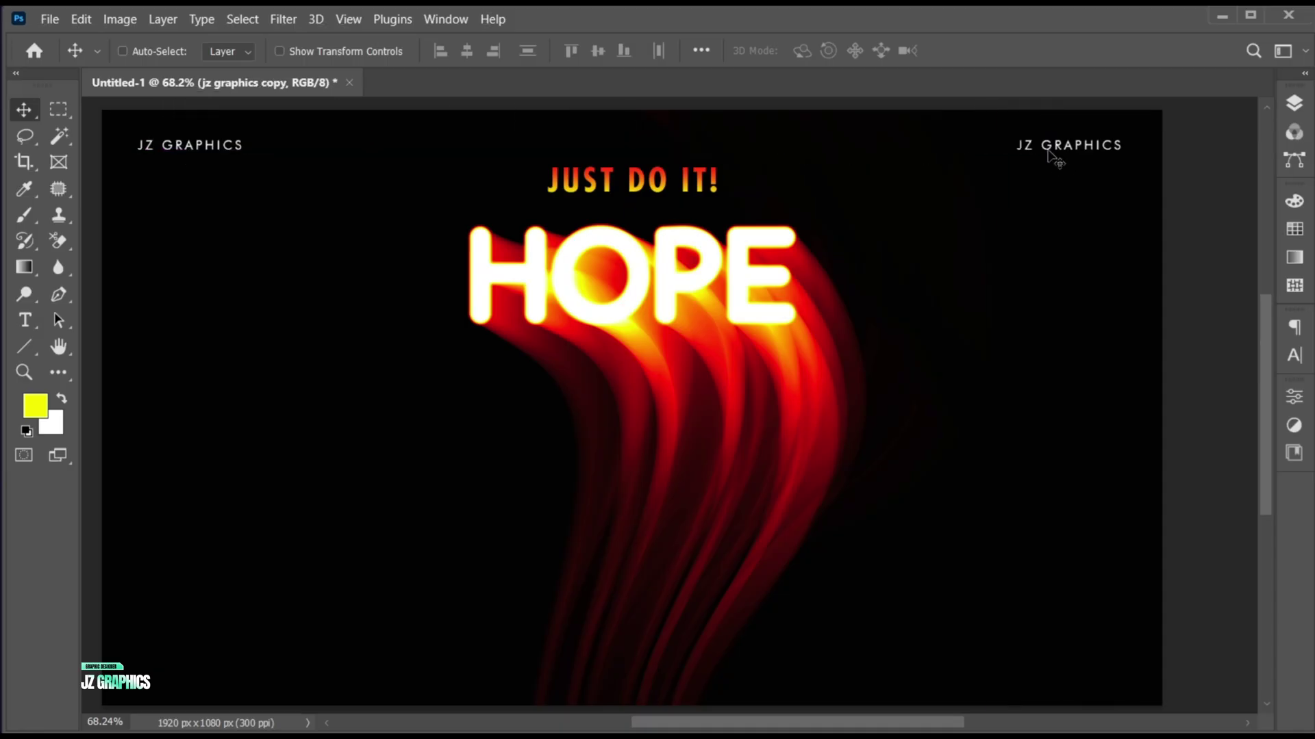
- Retype the top-right copy as TEXT EFFECT
{"action": "double_click", "coordinate": [1049, 144]}
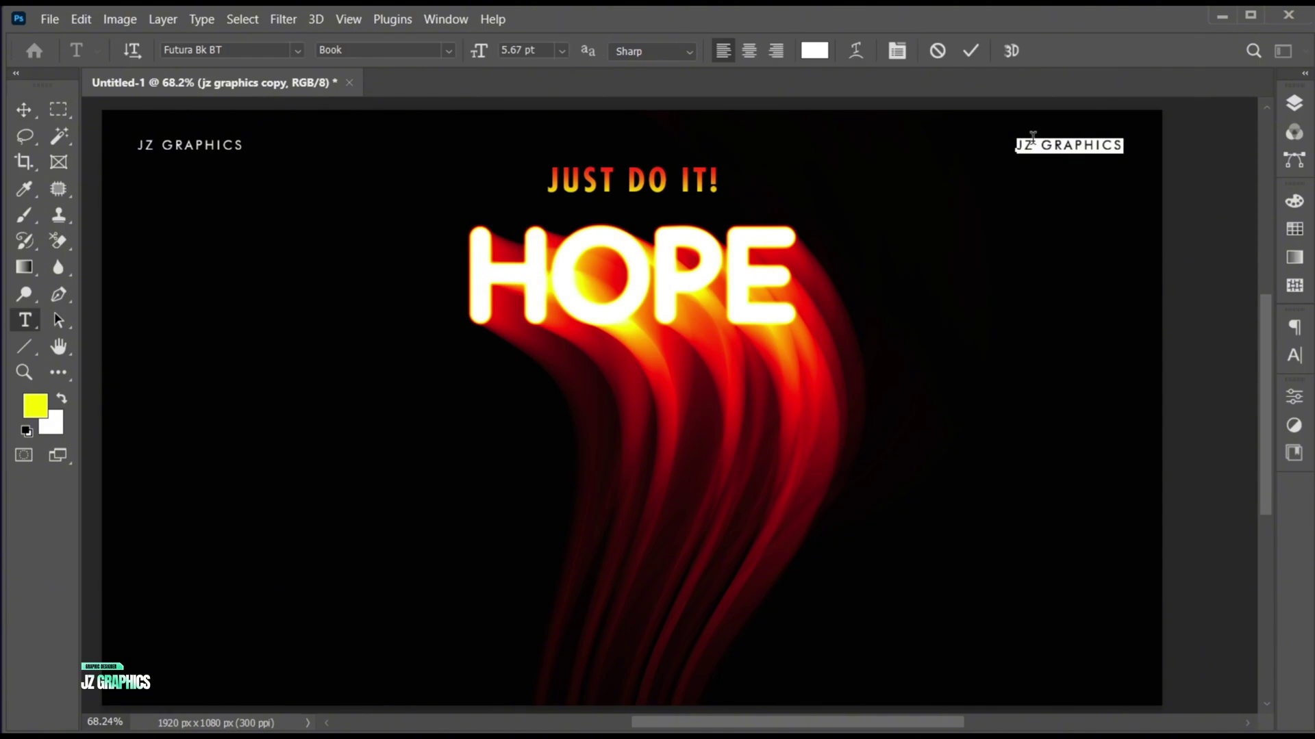
{"action": "type", "text": "TEXT EFFECT"}
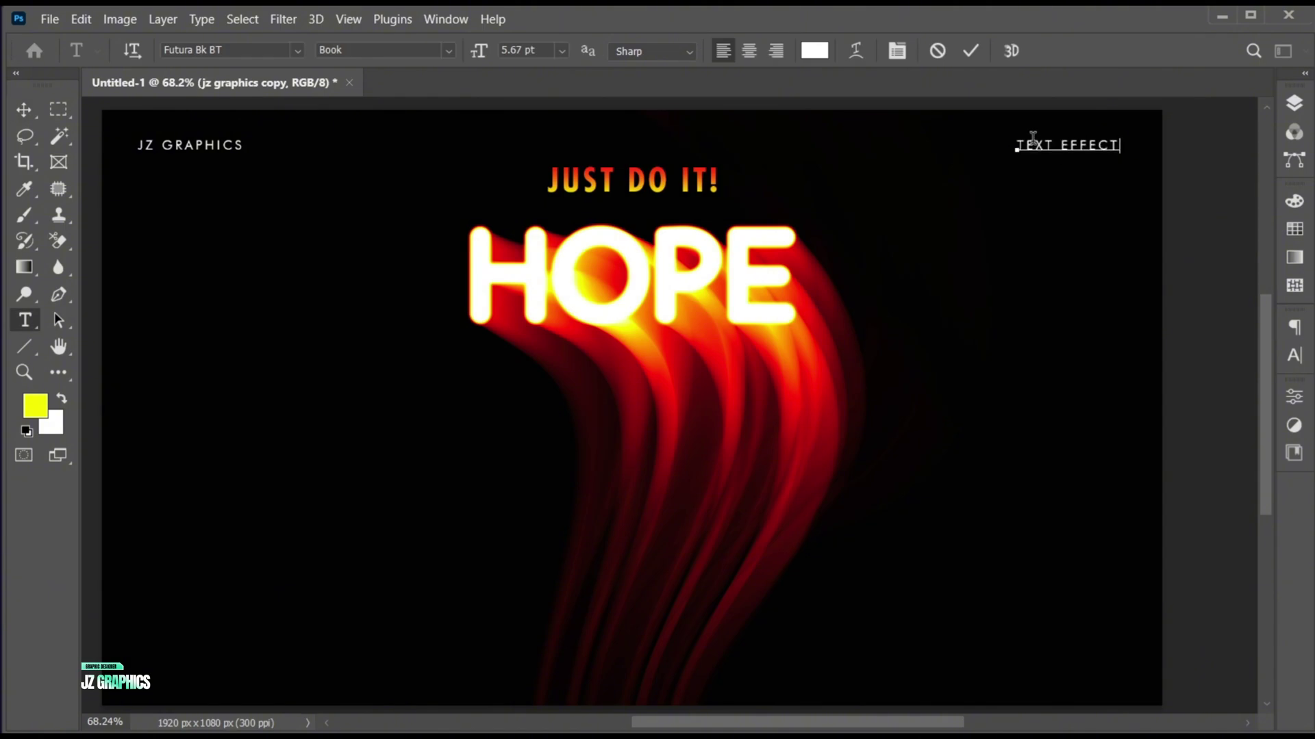
{"action": "key", "text": "ctrl+Return"}
{"action": "key", "text": "v"}
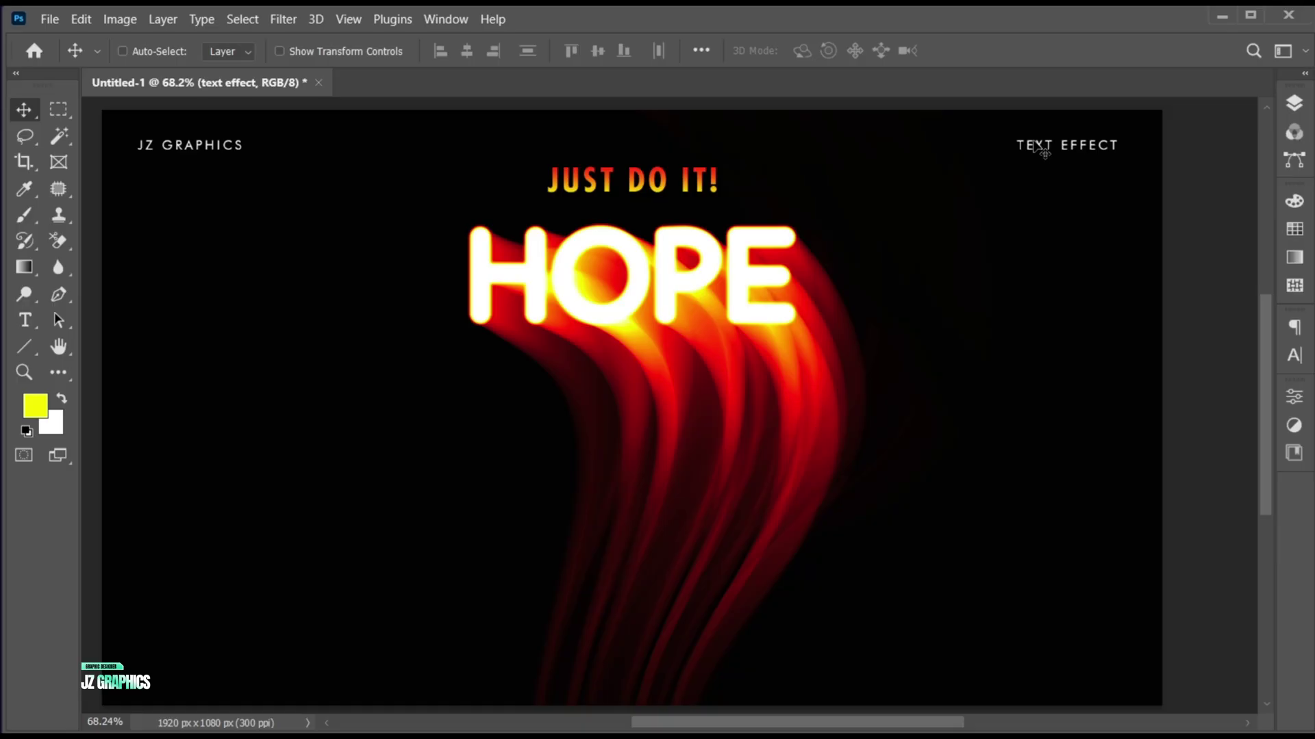
{"action": "left_click", "coordinate": [1288, 99]}
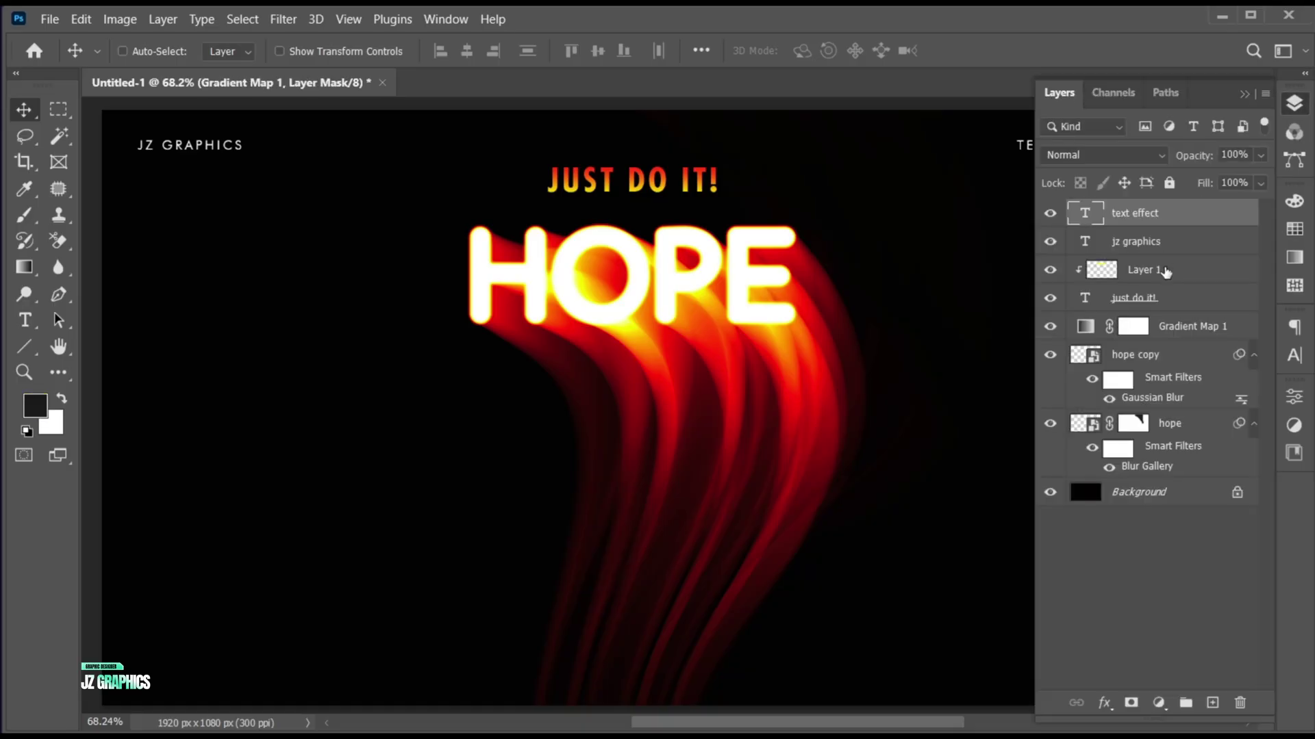
- Add a light grey #eaeaea Solid Color fill layer above Gradient Map 1
{"action": "left_click", "coordinate": [1169, 329]}
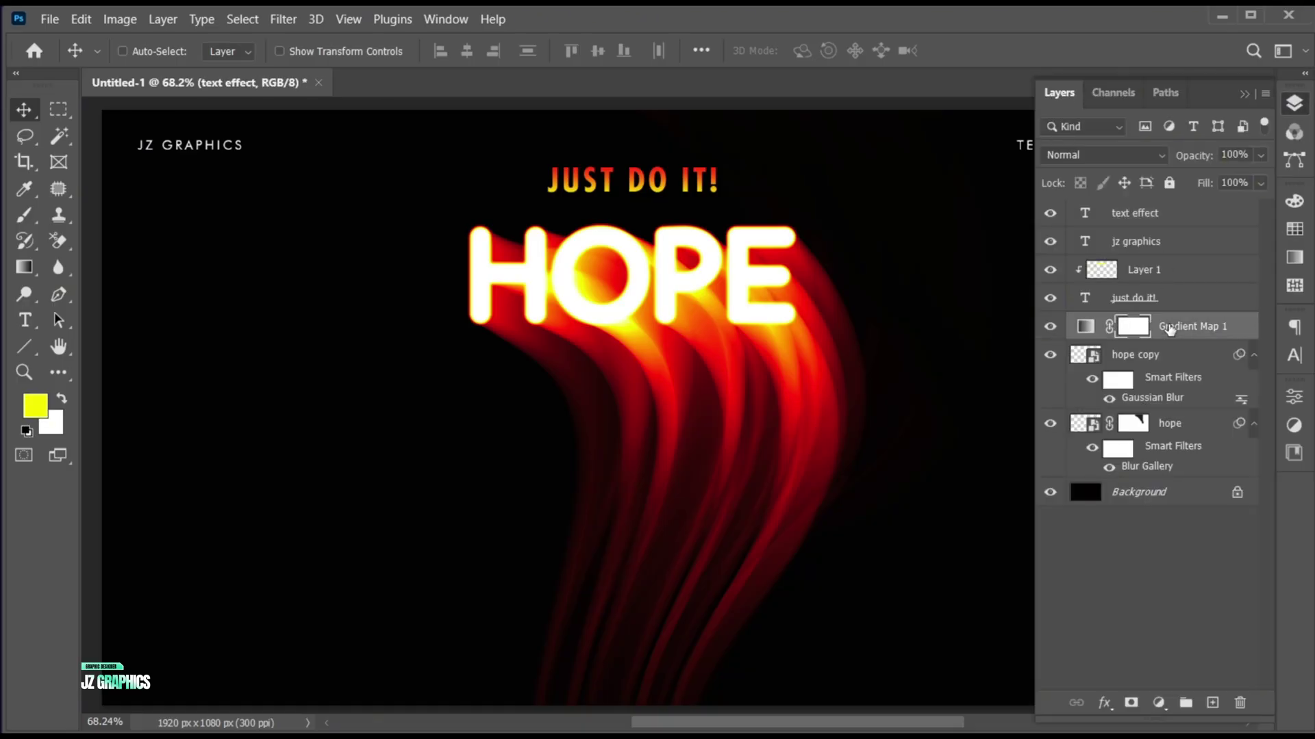
{"action": "left_click", "coordinate": [1158, 702]}
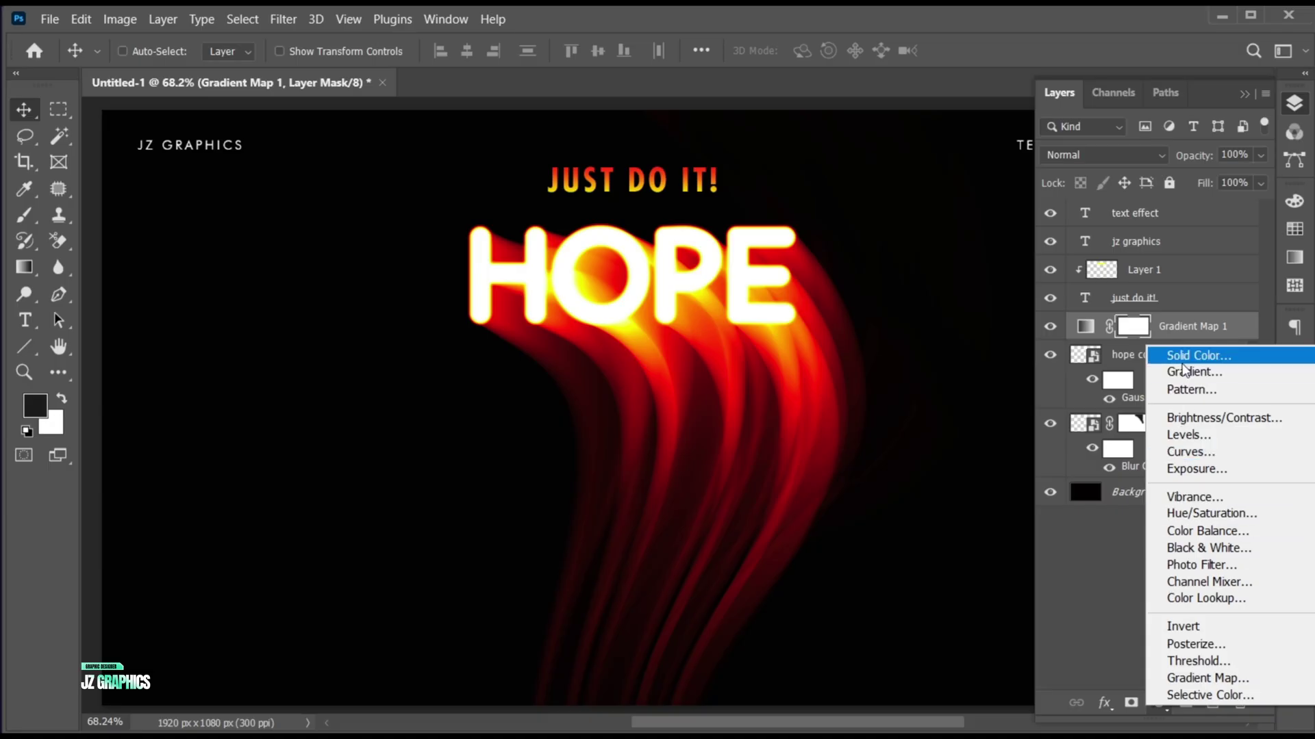
{"action": "left_click", "coordinate": [1184, 366]}
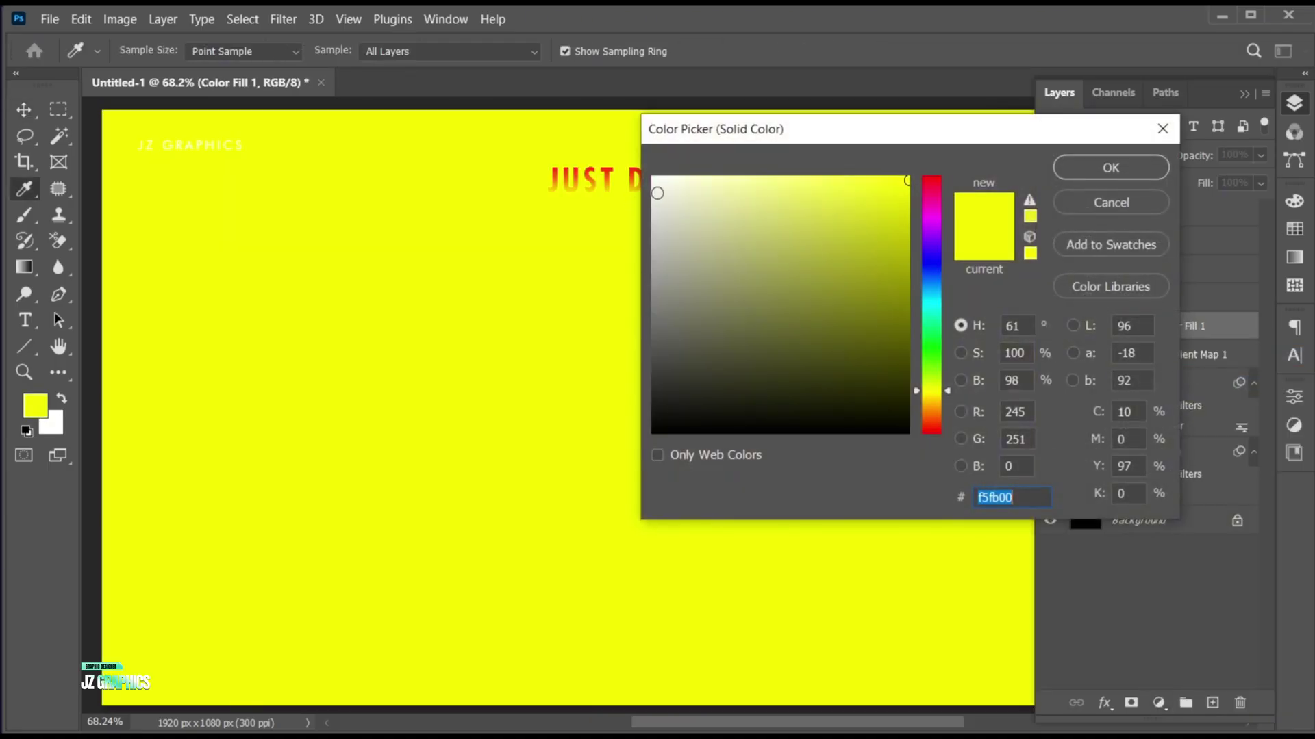
{"action": "left_click", "coordinate": [653, 197]}
{"action": "left_click_drag", "start_coordinate": [652, 196], "coordinate": [654, 198]}
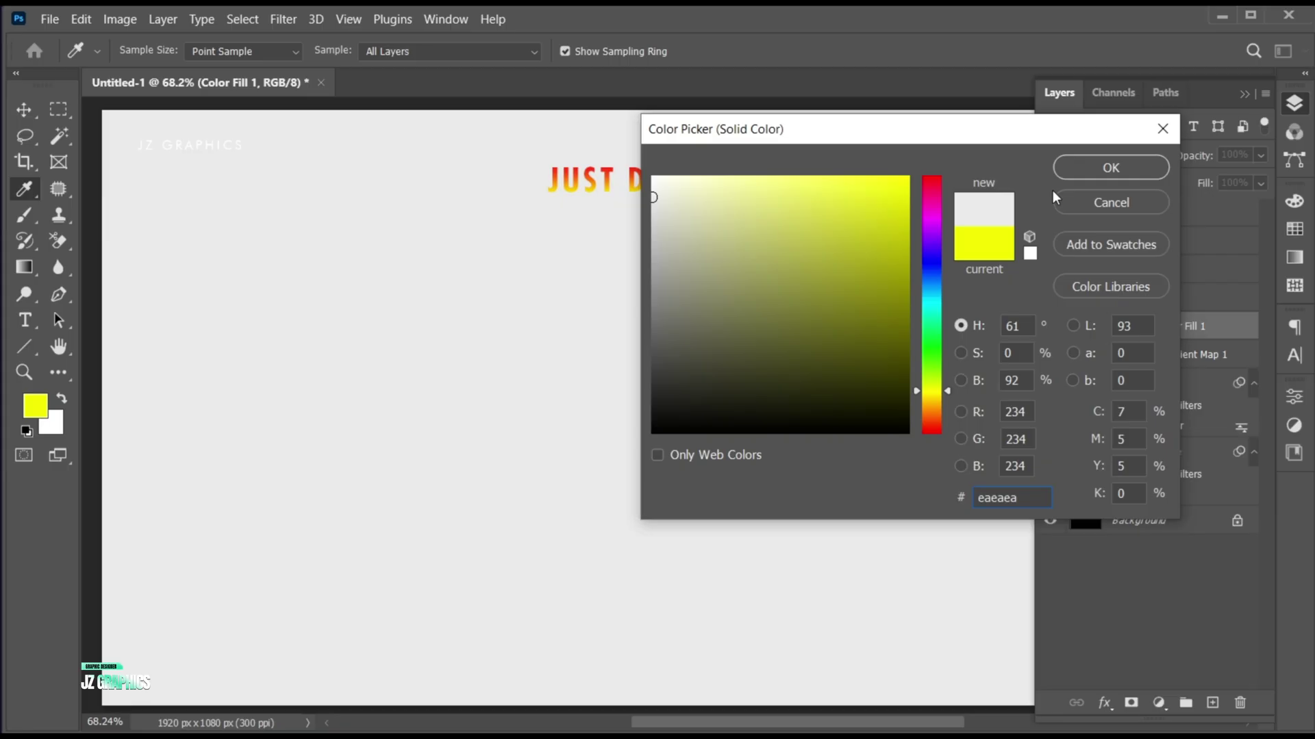
{"action": "left_click", "coordinate": [1104, 171]}
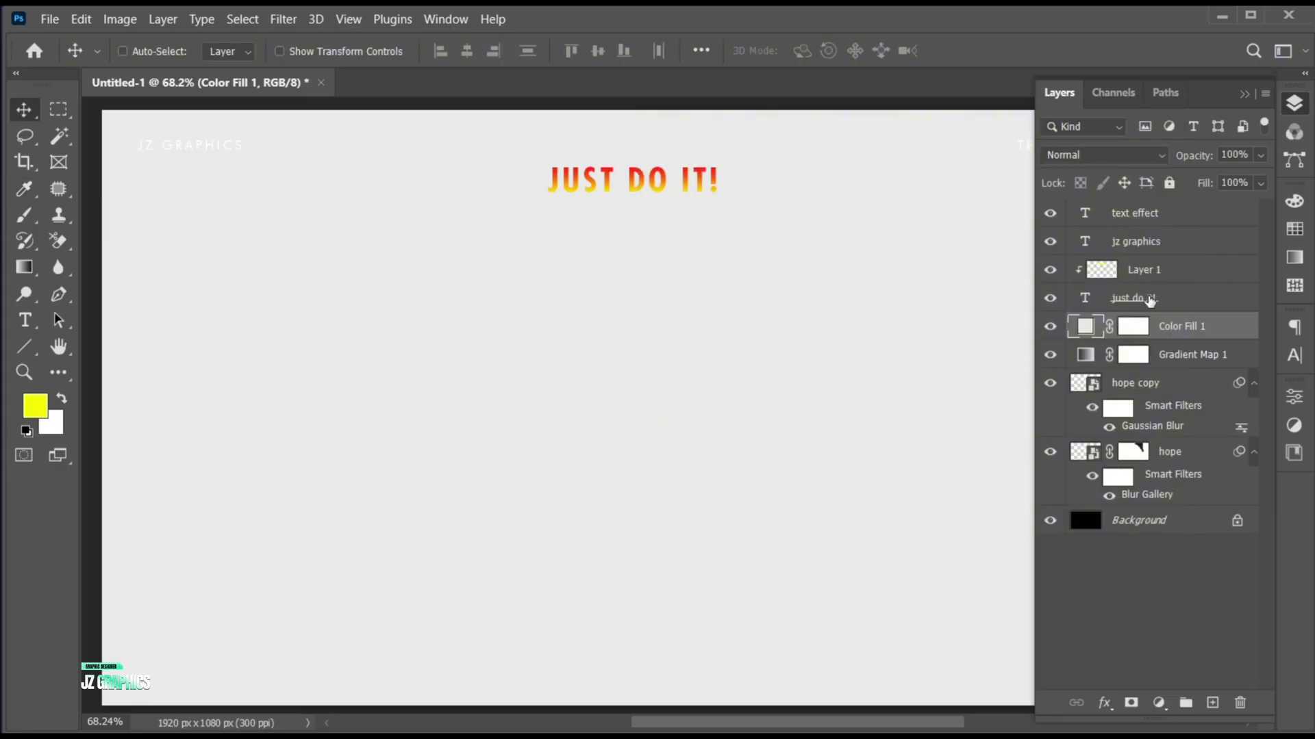
- Convert Color Fill 1 to a smart object and apply Add Noise at about 13.46%
{"action": "right_click", "coordinate": [1163, 329]}
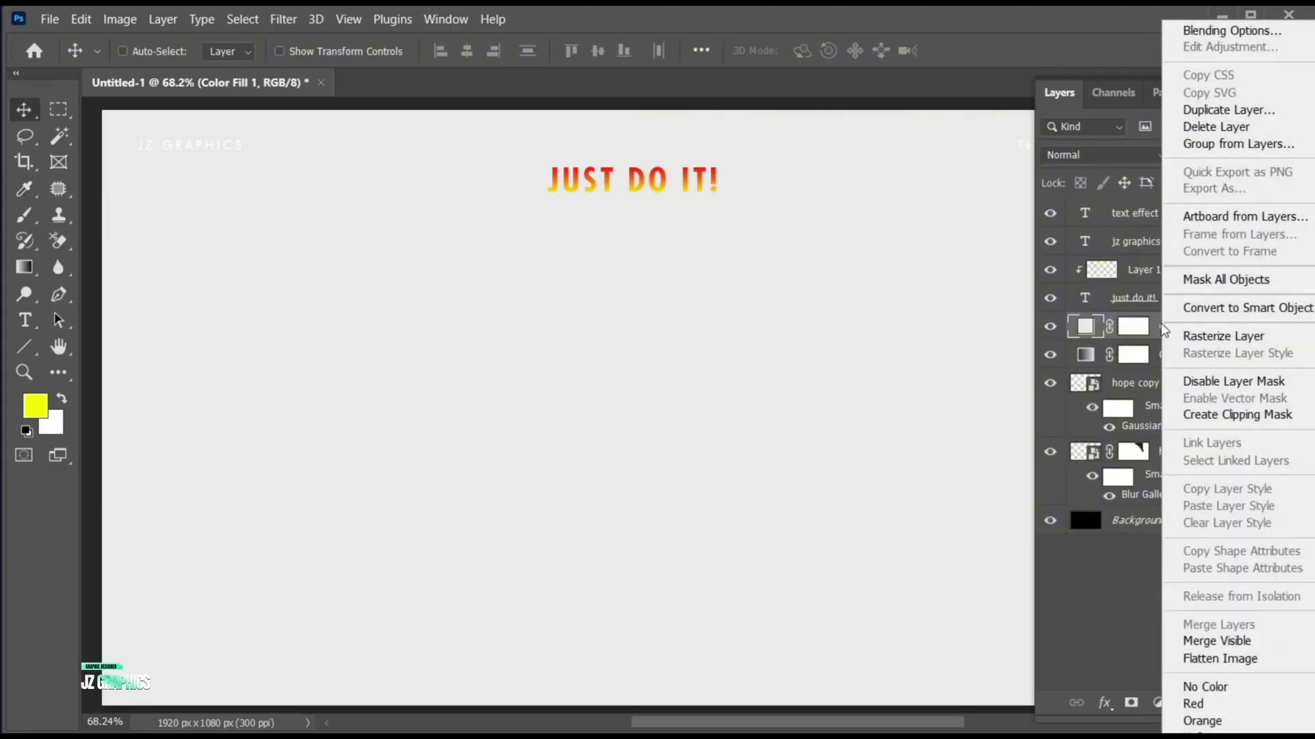
{"action": "left_click", "coordinate": [1192, 306]}
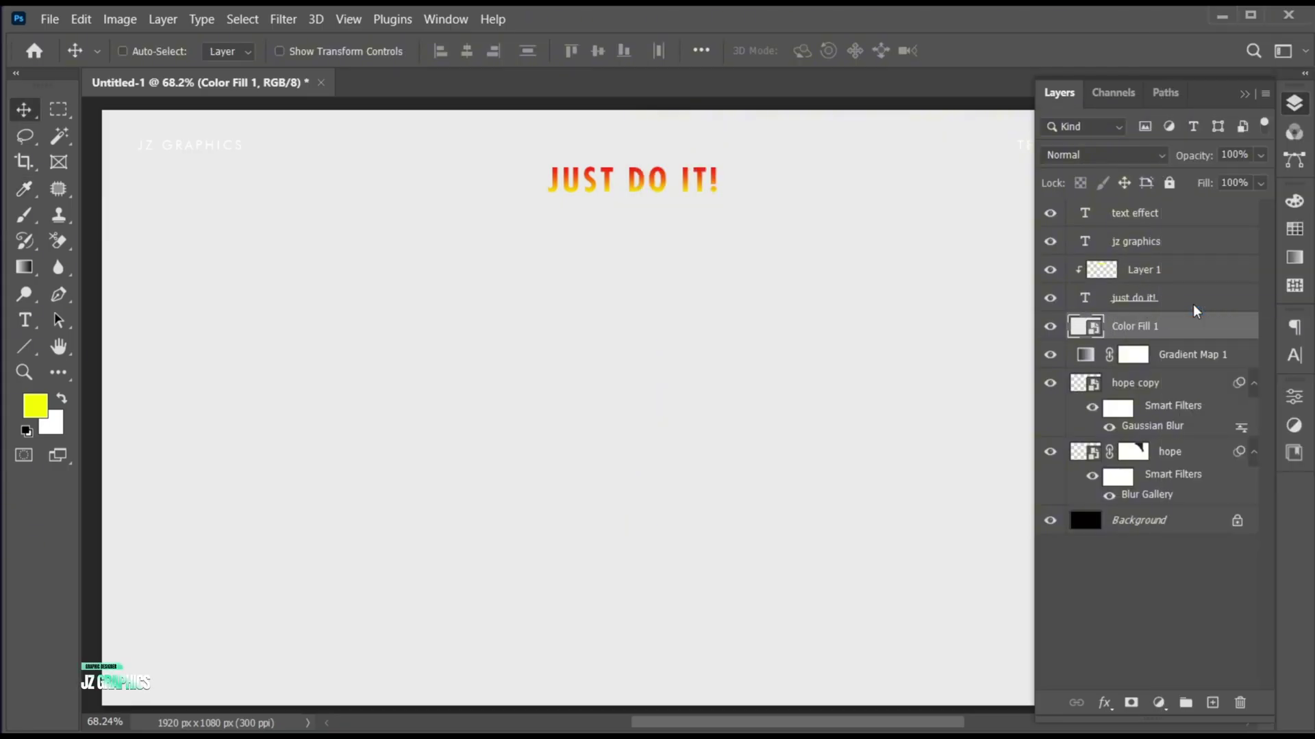
{"action": "left_click", "coordinate": [286, 20]}
{"action": "mouse_move", "coordinate": [368, 320]}
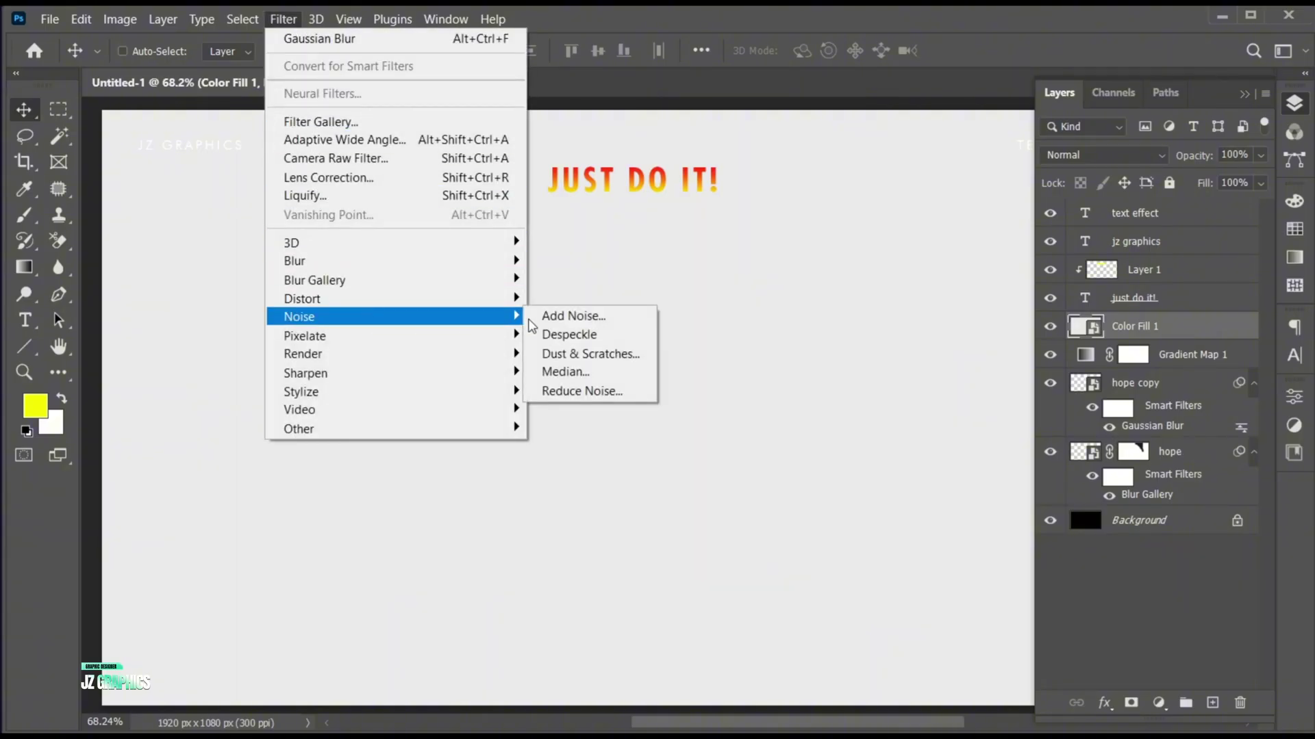
{"action": "left_click", "coordinate": [572, 316]}
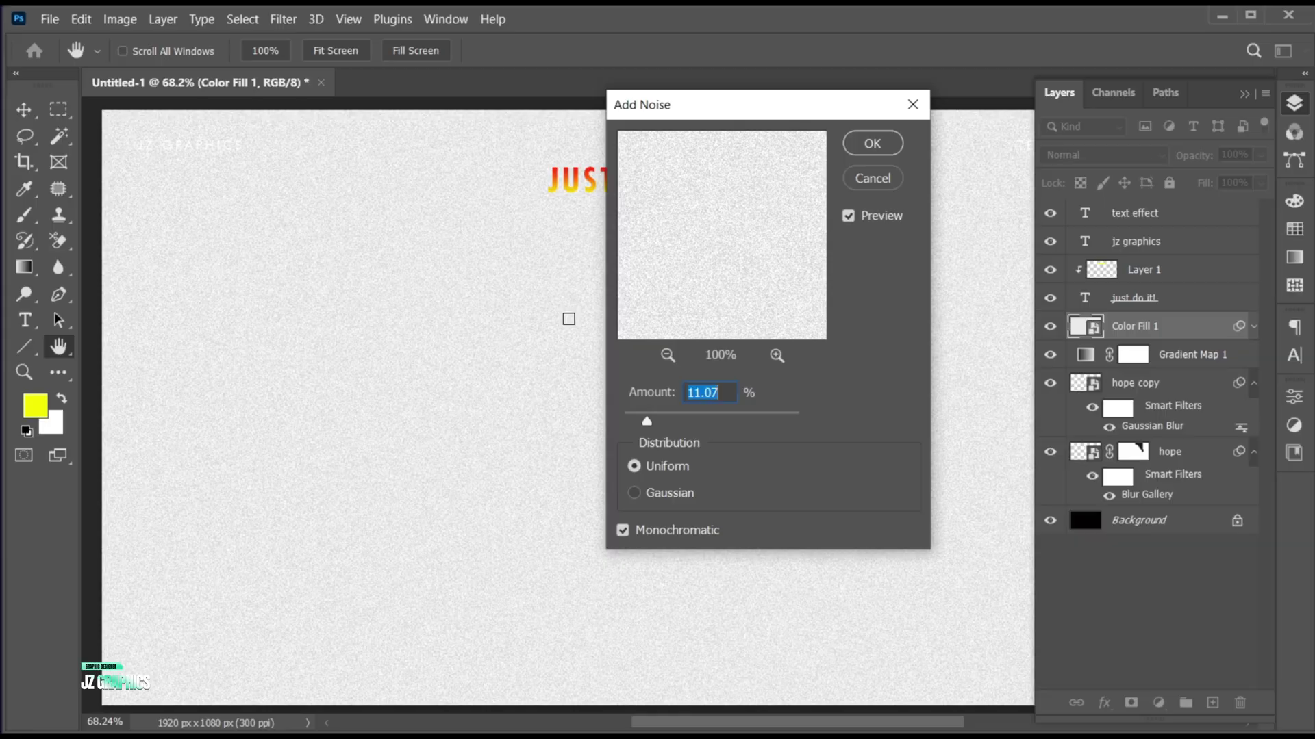
{"action": "left_click_drag", "start_coordinate": [647, 421], "coordinate": [651, 420]}
{"action": "left_click", "coordinate": [871, 144]}
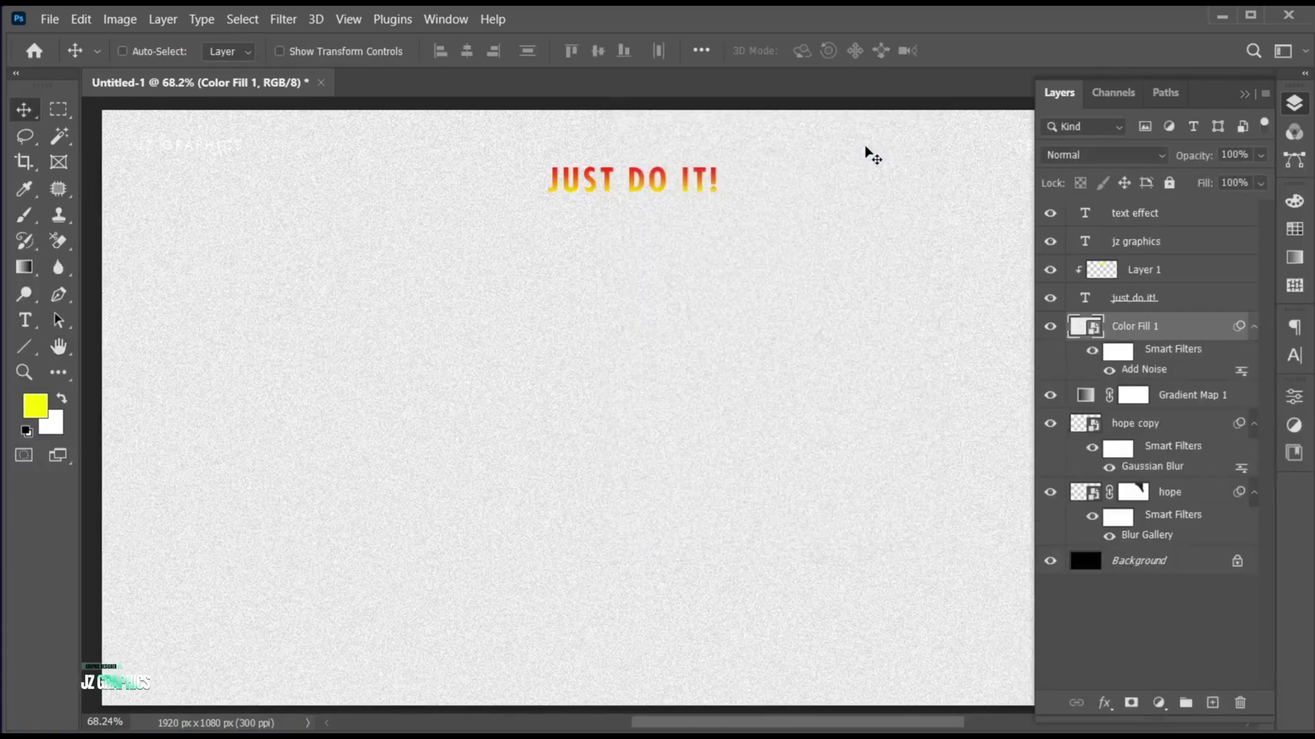
- Set the noise layer to Multiply and copy the HOPE letter pixels onto a new layer
{"action": "left_click", "coordinate": [1077, 158]}
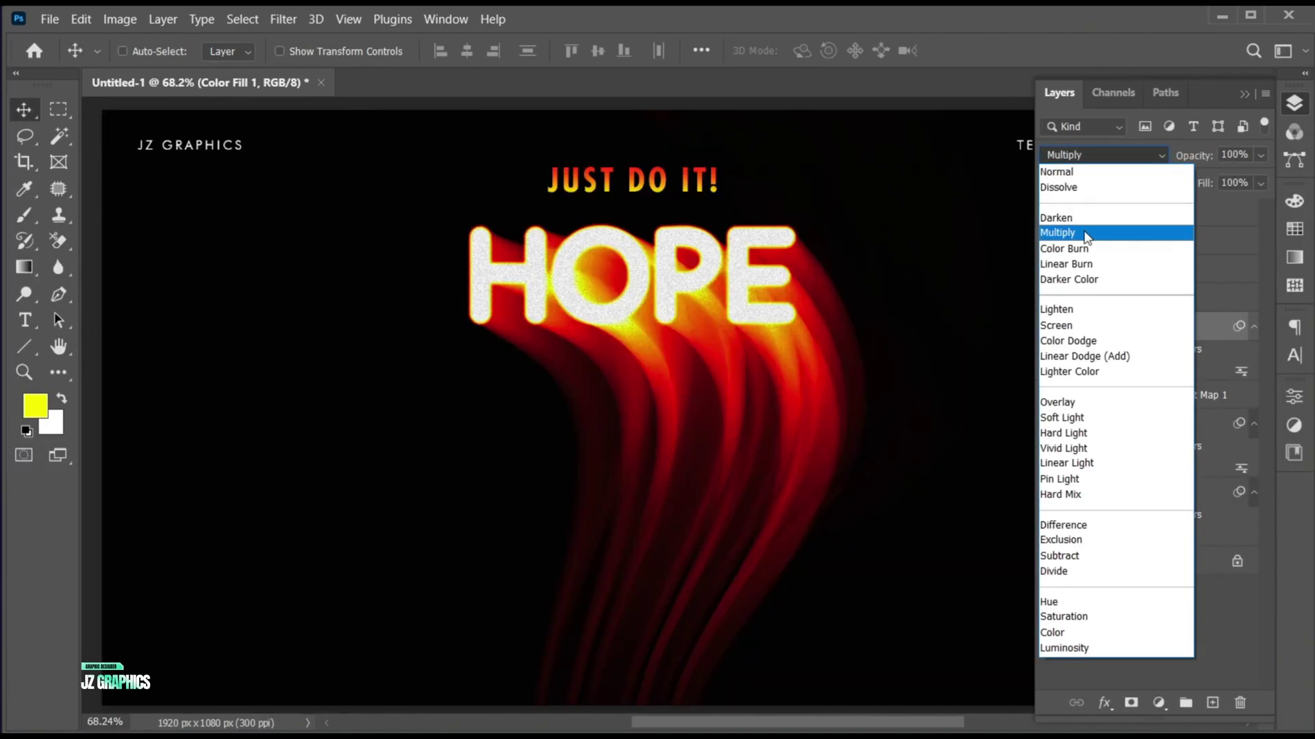
{"action": "left_click", "coordinate": [1085, 234]}
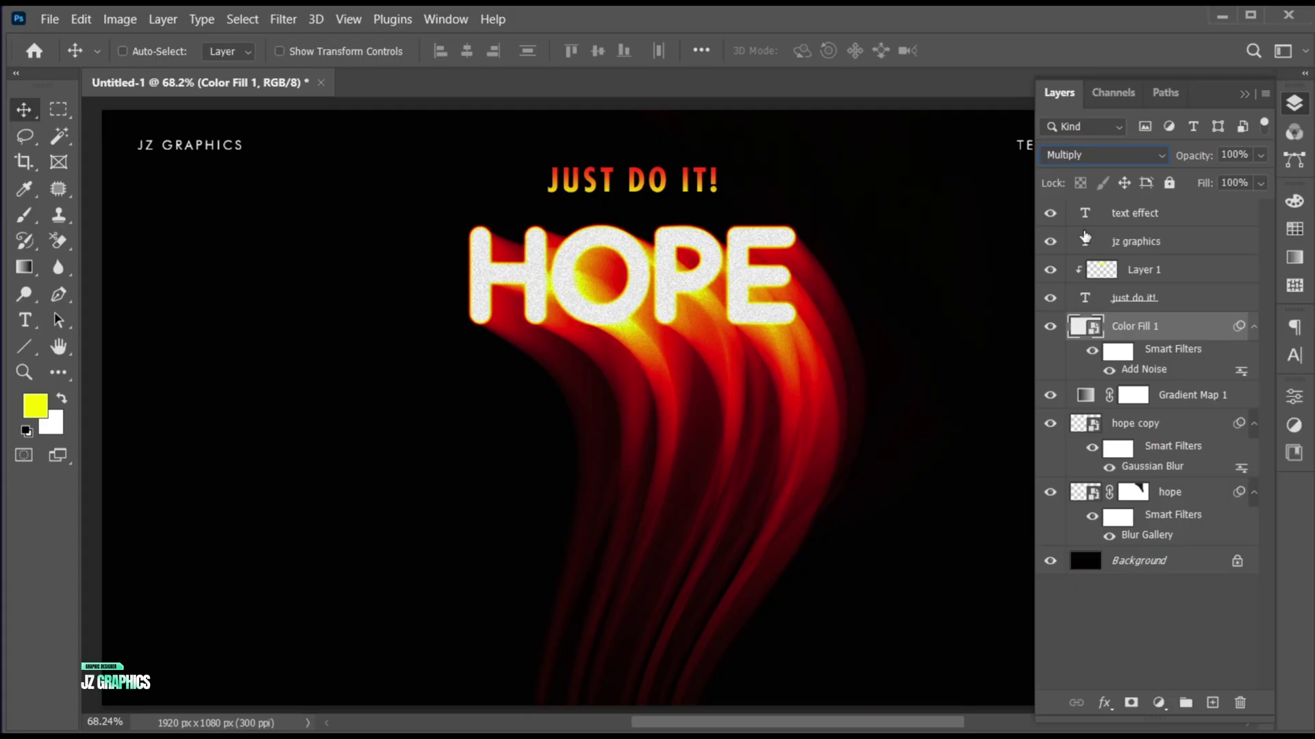
{"action": "left_click", "coordinate": [1085, 423]}
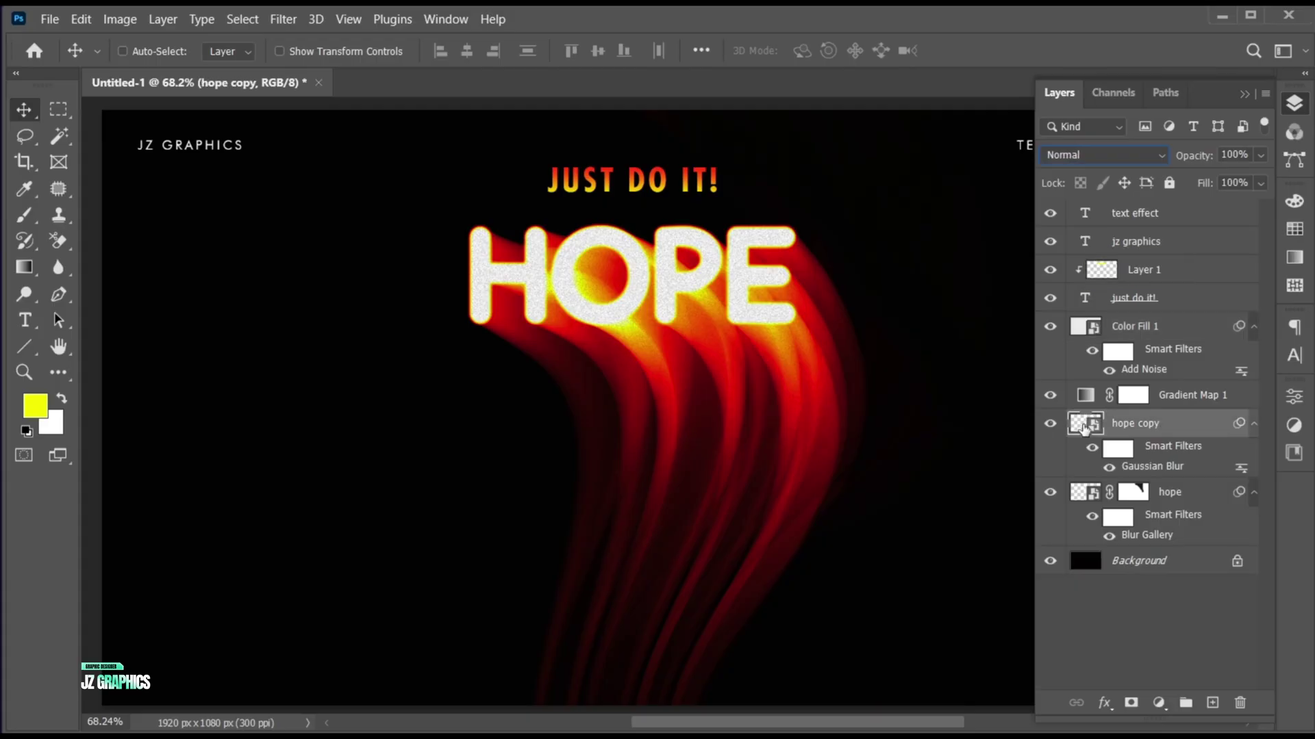
{"action": "right_click", "coordinate": [1086, 425]}
{"action": "left_click", "coordinate": [1121, 80]}
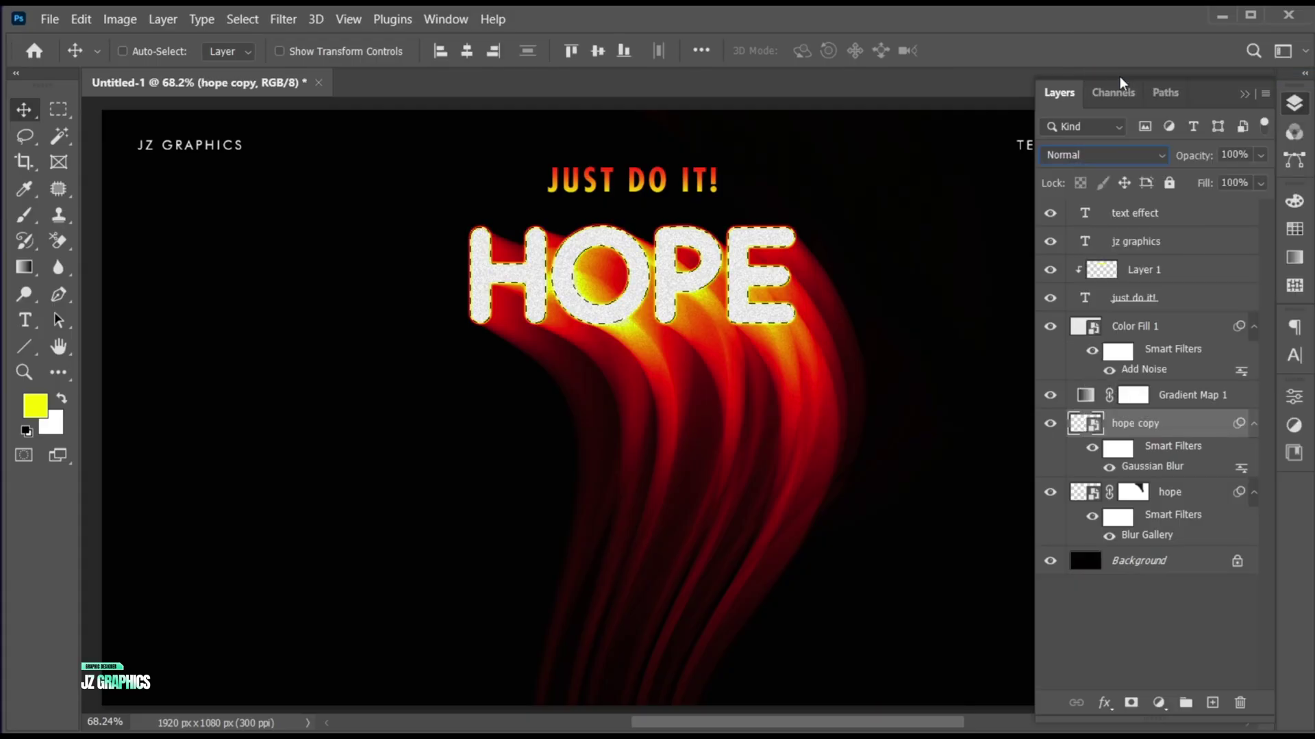
{"action": "key", "text": "ctrl+shift+alt+n"}
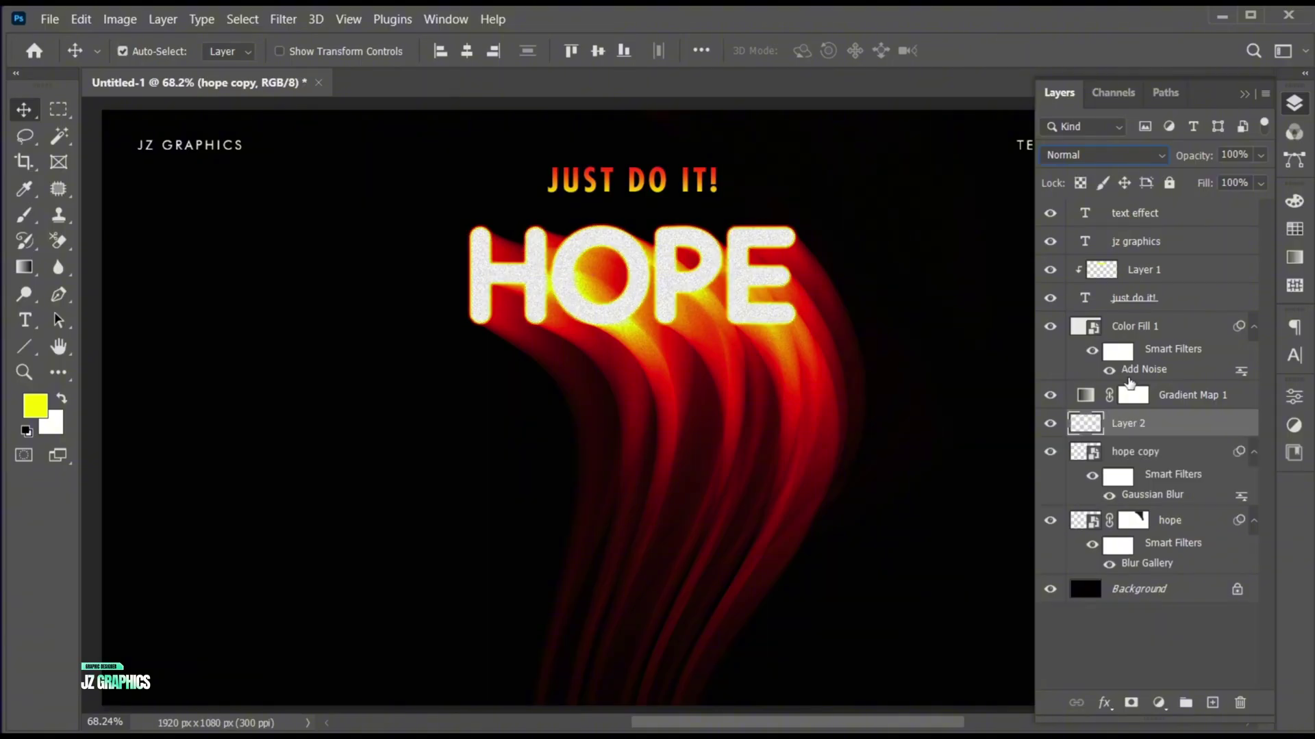
{"action": "key", "text": "ctrl+d"}
- Move Layer 2 above Color Fill 1, then select Layer 1 and the just do it! layer
{"action": "left_click_drag", "start_coordinate": [1142, 426], "coordinate": [1150, 323]}
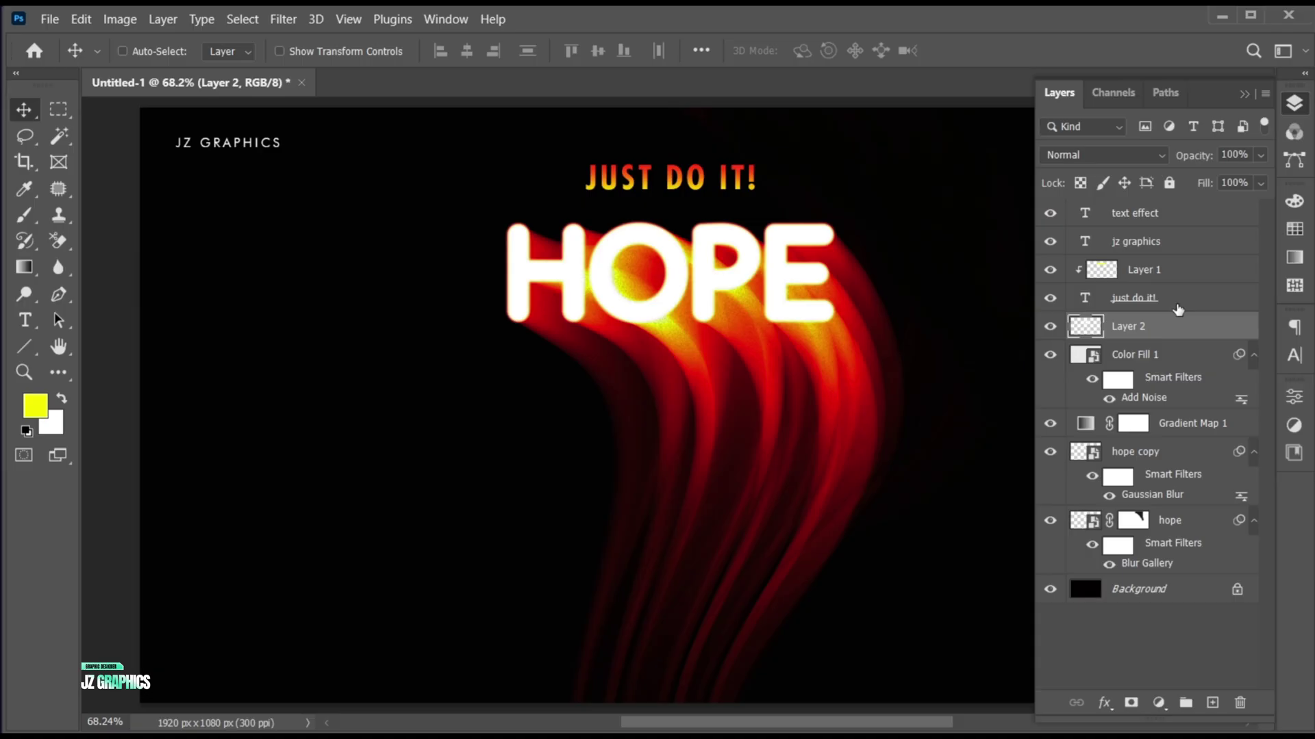
{"action": "left_click", "coordinate": [1171, 276]}
{"action": "left_click", "coordinate": [1168, 297], "text": "shift"}
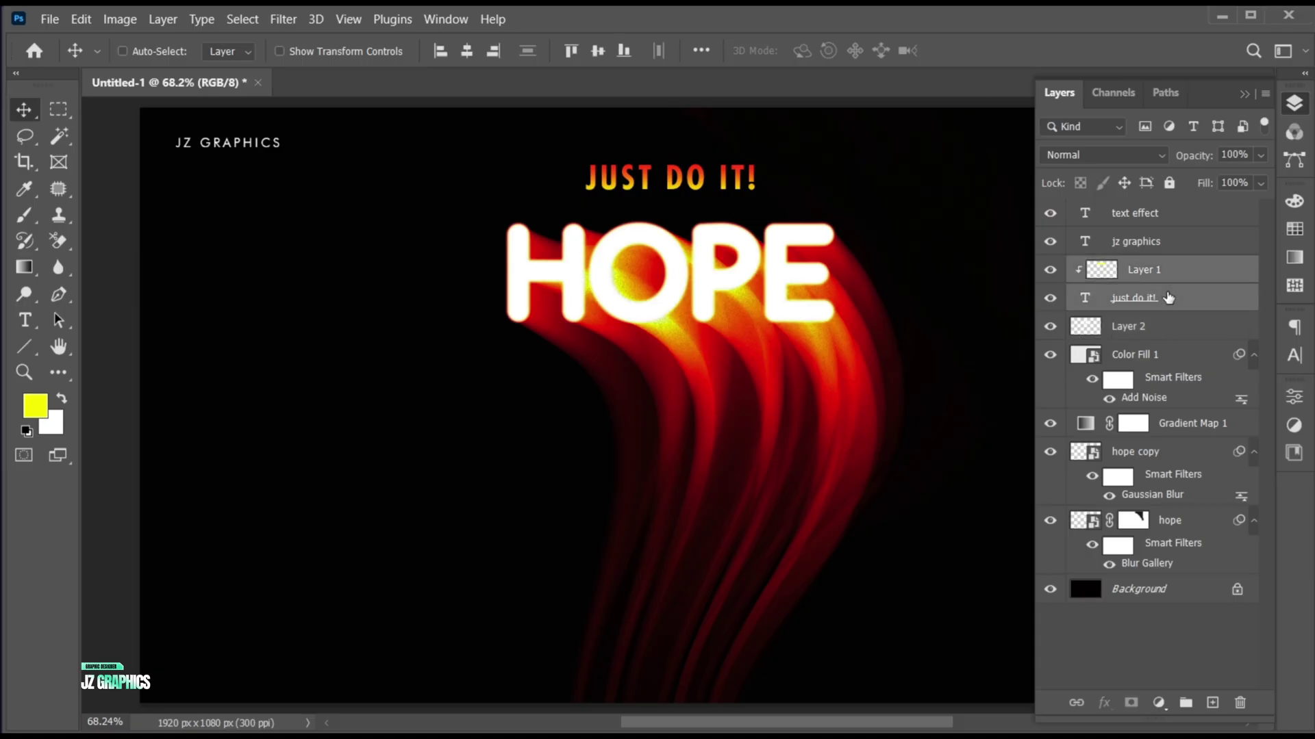
{"action": "left_click", "coordinate": [1244, 93]}
- Drag JUST DO IT! about 16 px down toward HOPE
{"action": "left_click_drag", "start_coordinate": [678, 180], "coordinate": [678, 190]}
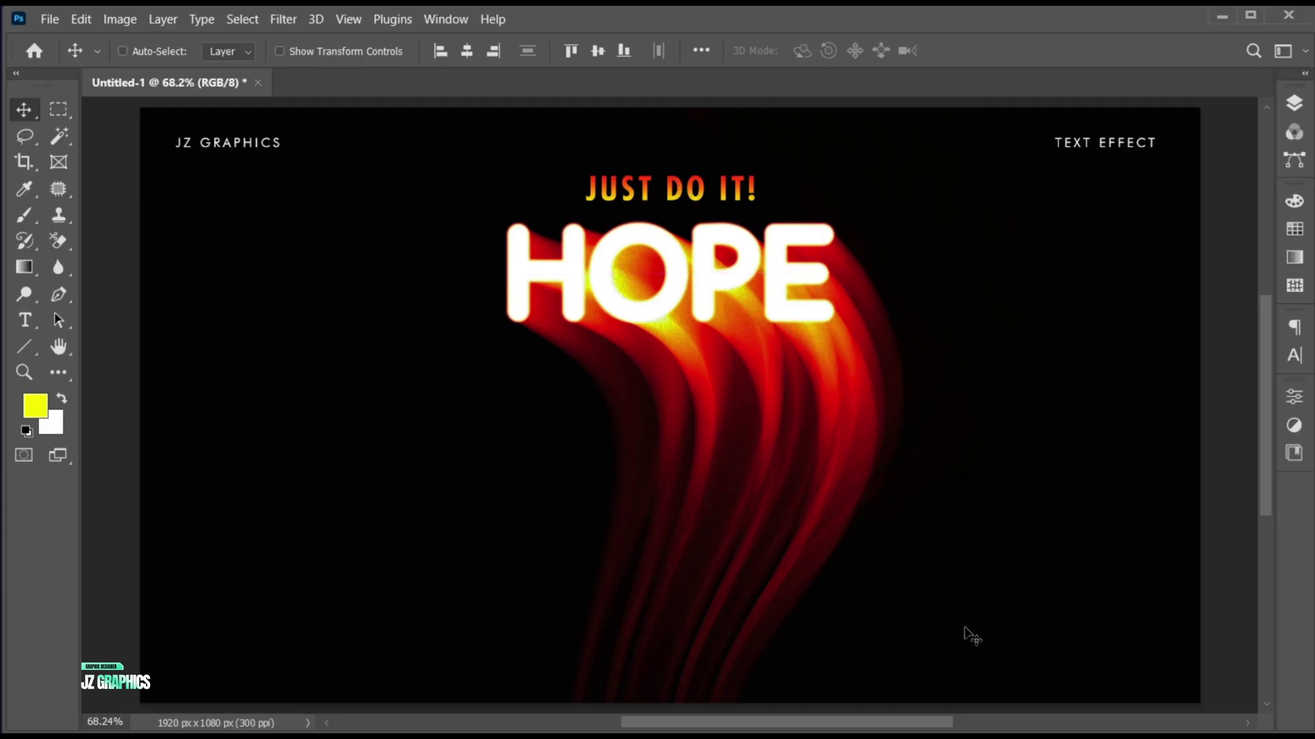